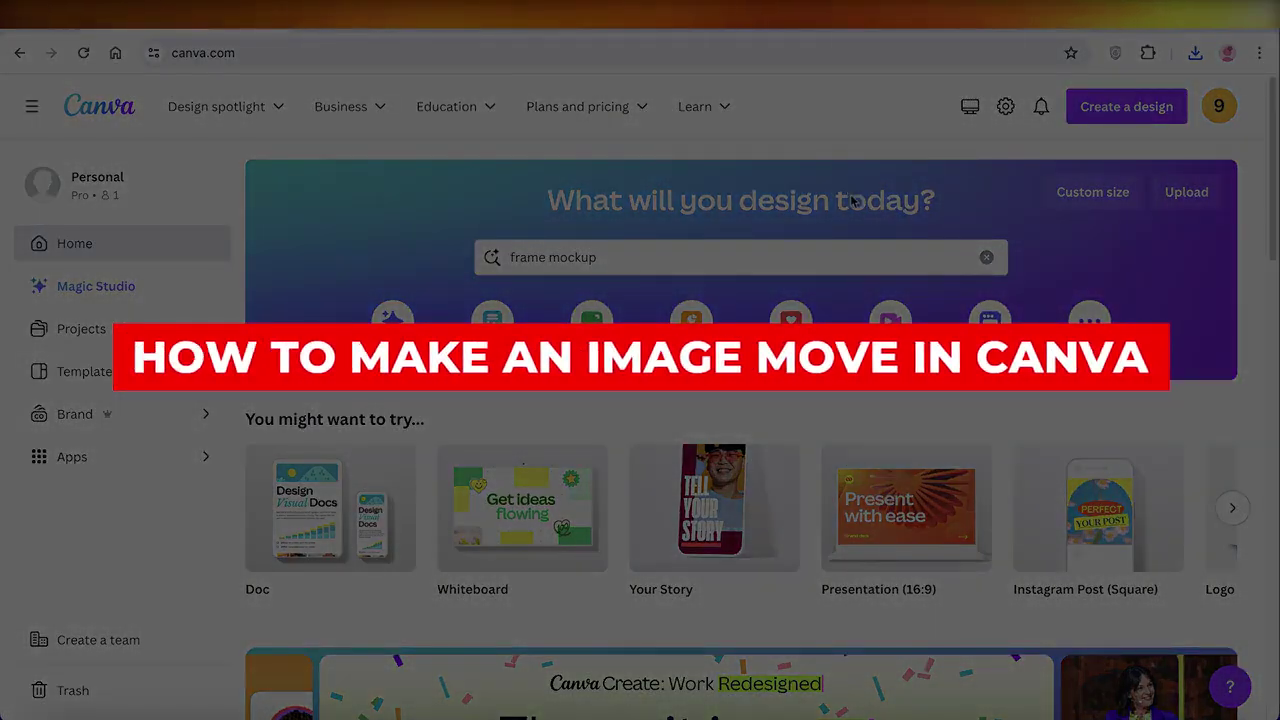
- Clear the old frame mockup search and dismiss the search suggestions list
left_click(986, 260)
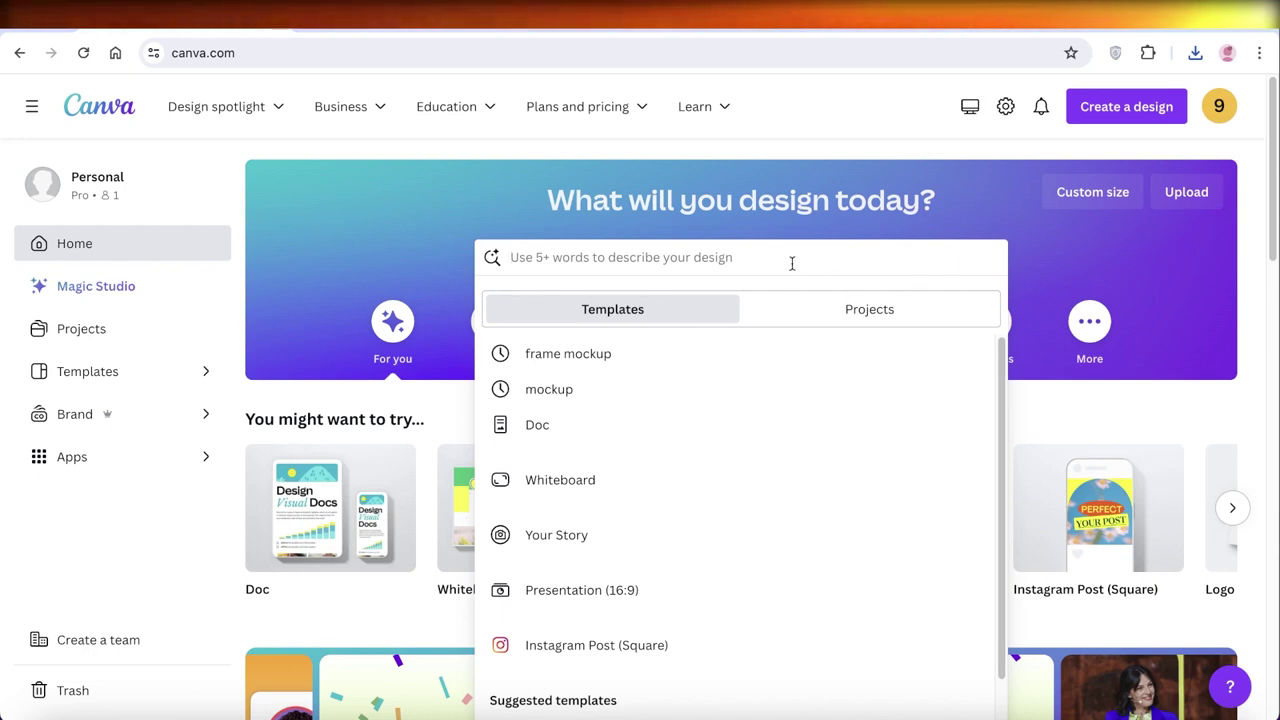
left_click(1060, 261)
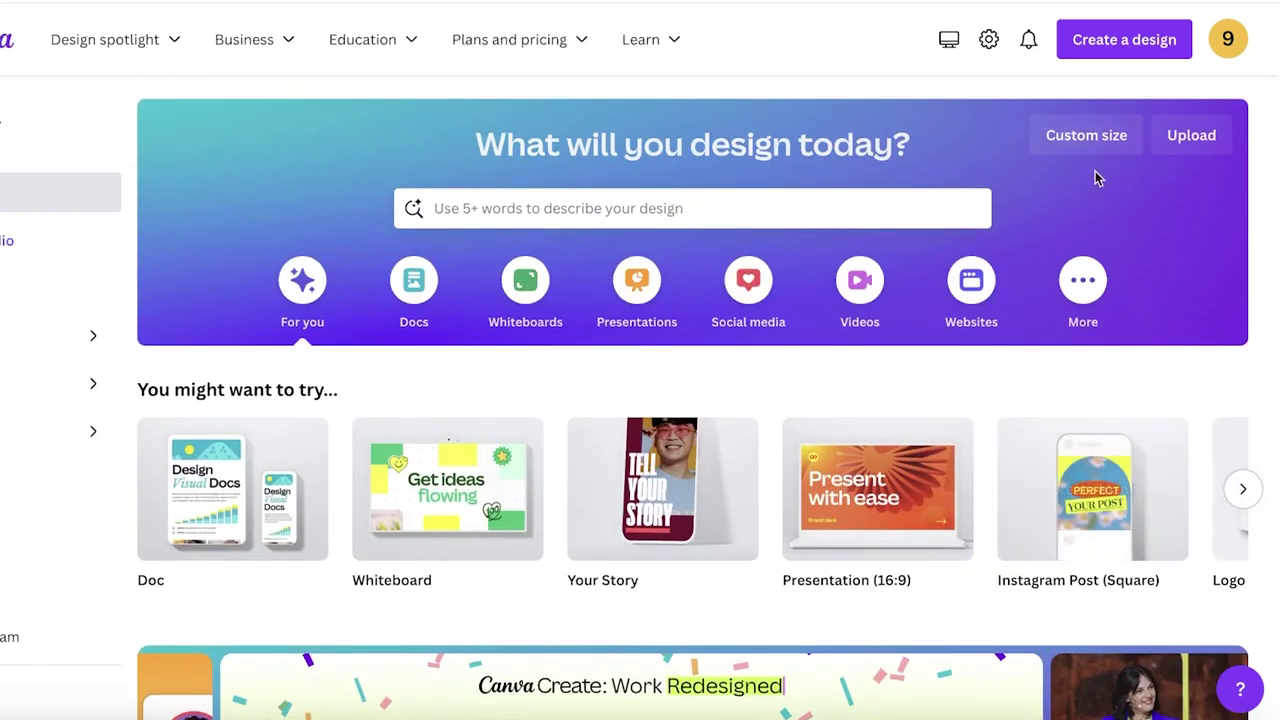
- Set a custom design size with width and height of 12 inches
left_click(1102, 138)
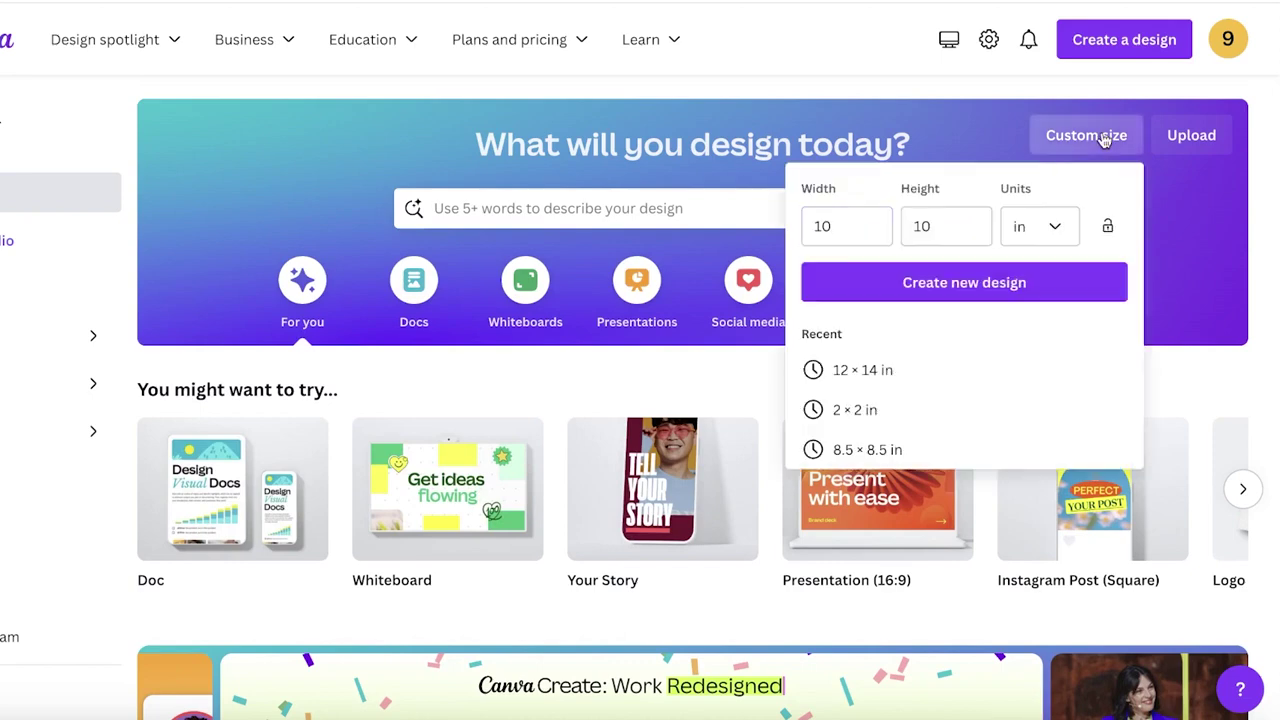
left_click(1020, 224)
double_click(828, 224)
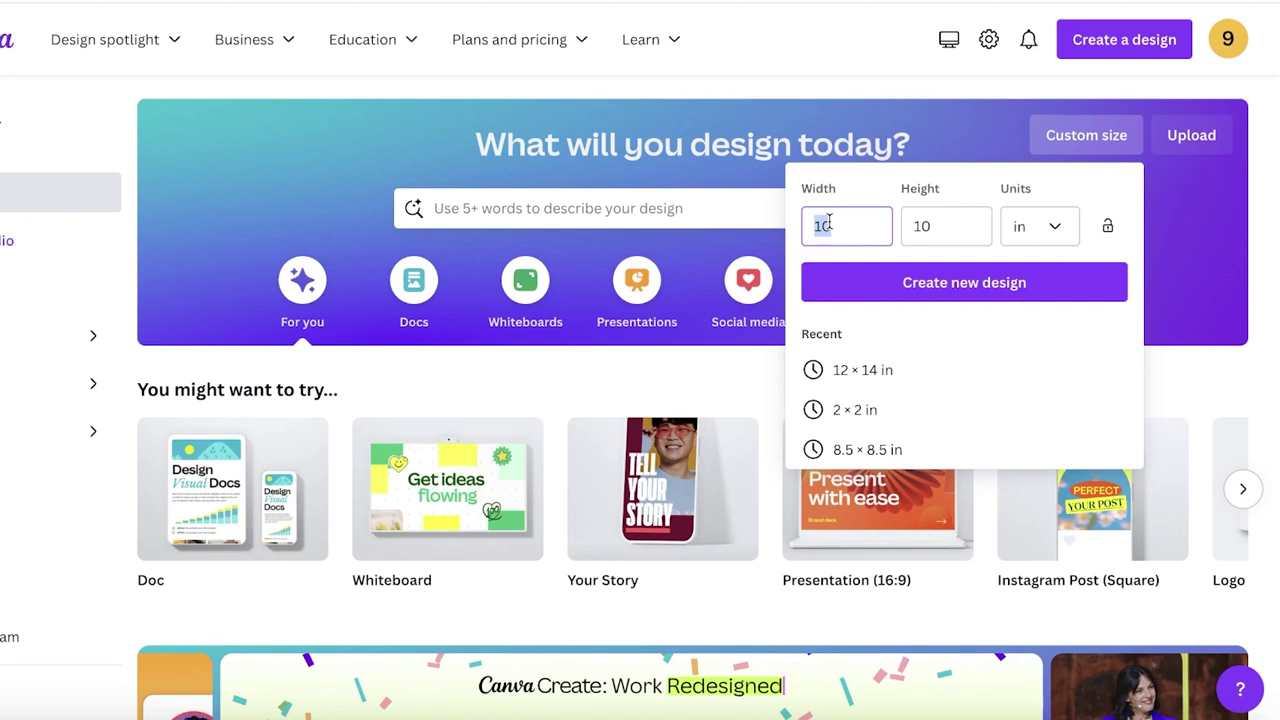
key("BackSpace")
type("12")
double_click(919, 224)
key("BackSpace")
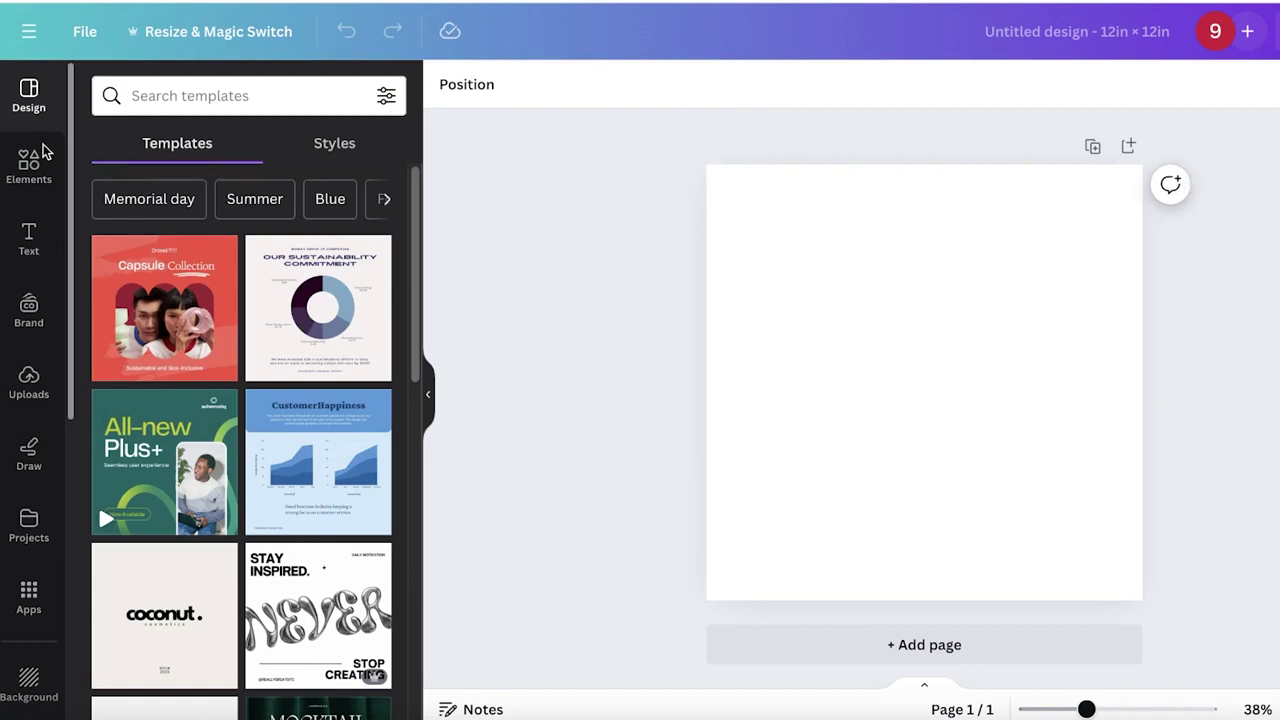
- Upload the cat JPEG from the Downloads folder to Canva's Uploads
left_click(29, 380)
left_click(270, 147)
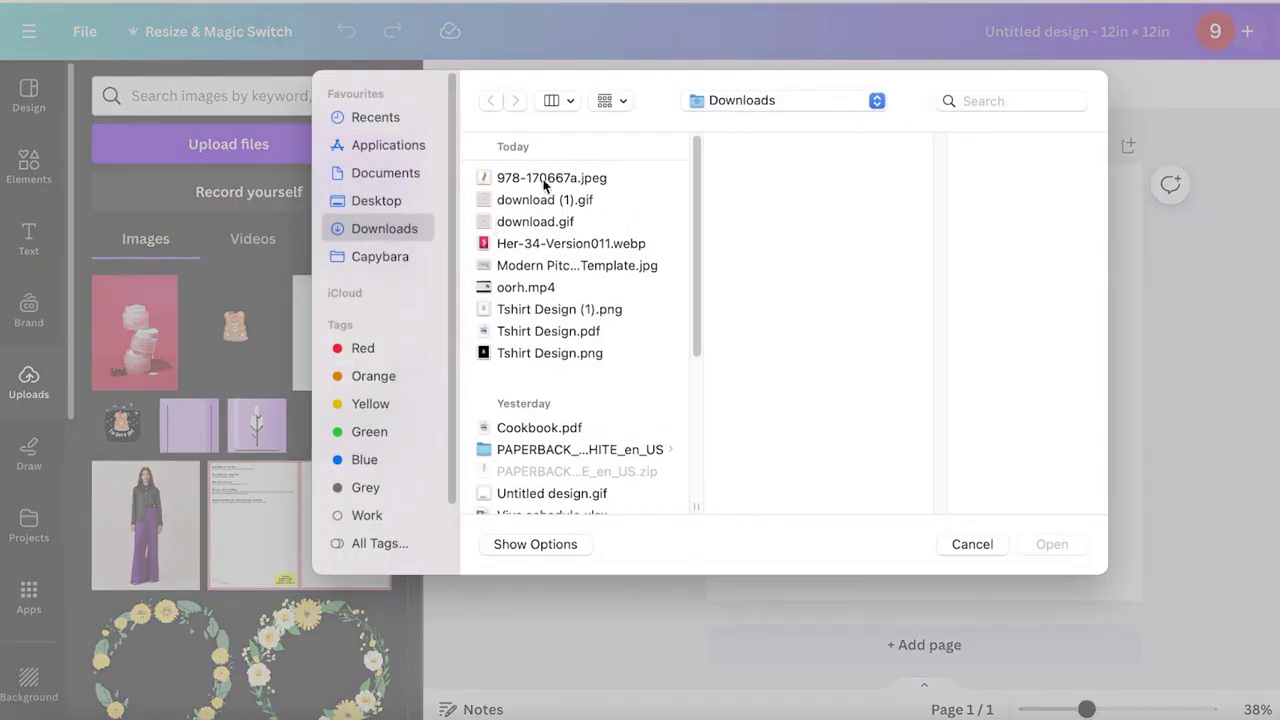
left_click(551, 177)
left_click(1052, 544)
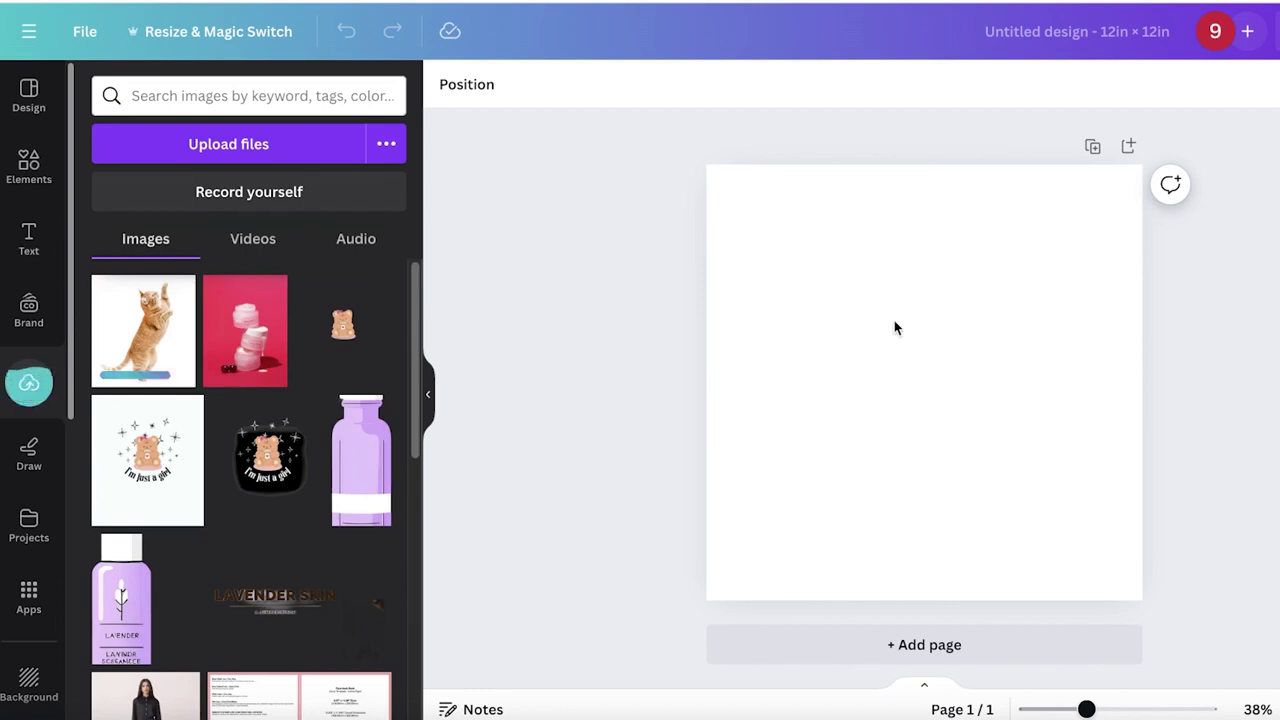
- Add the uploaded cat photo to the page, enlarge it and centre it
left_click(143, 330)
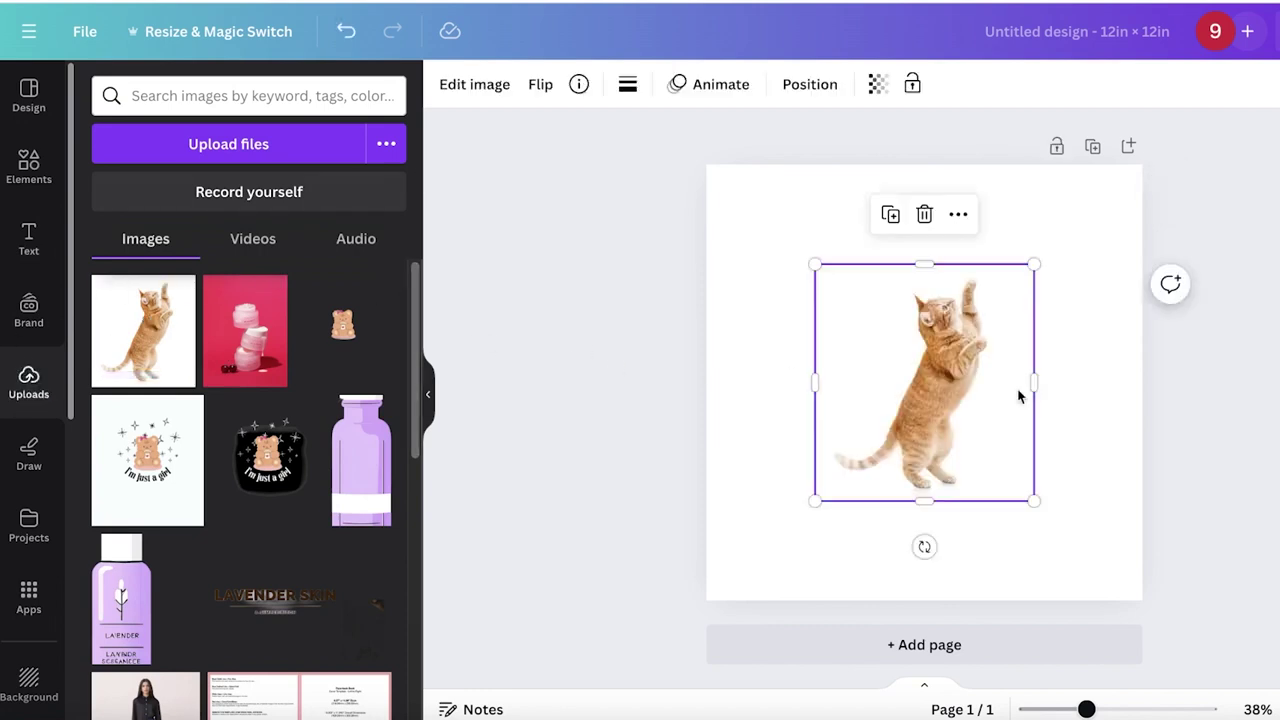
mouse_move(1034, 385)
left_mouse_down()
mouse_move(959, 360)
mouse_move(1034, 371)
left_mouse_up()
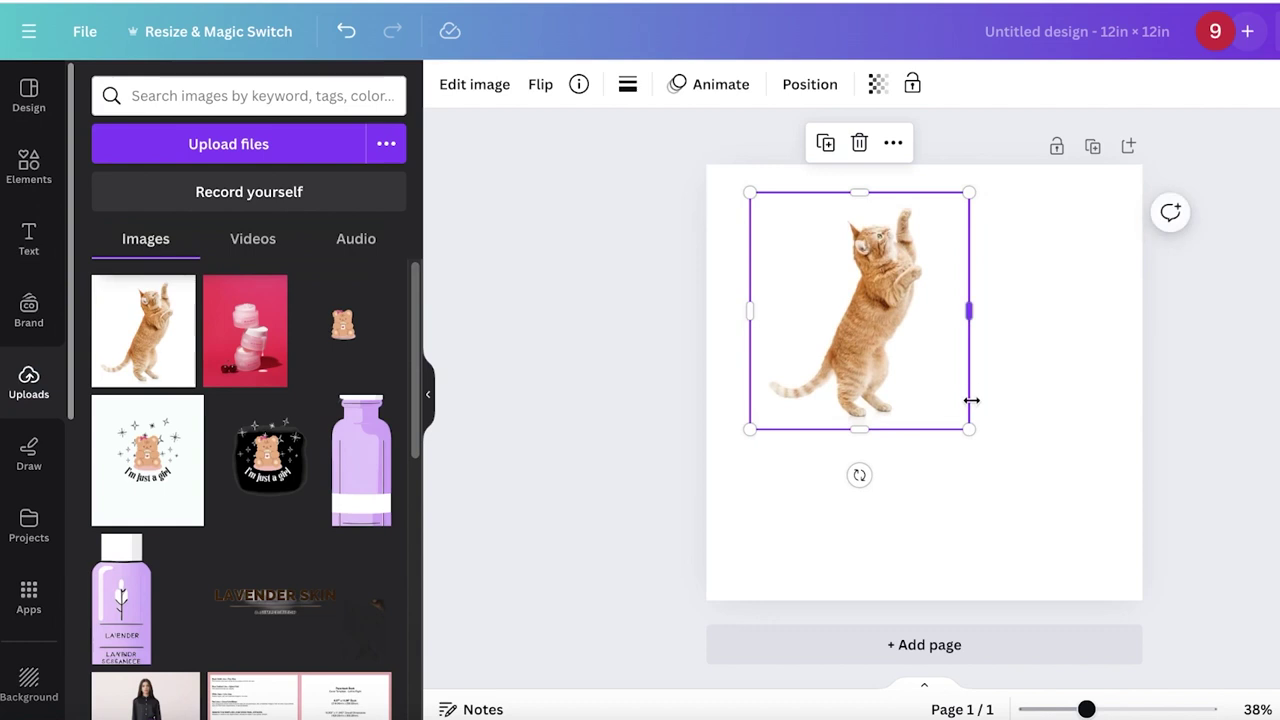
left_click_drag(968, 430, 1103, 574)
mouse_move(863, 383)
left_mouse_down()
mouse_move(837, 374)
mouse_move(845, 385)
left_mouse_up()
left_click_drag(1075, 184, 1009, 251)
left_click_drag(900, 344, 948, 326)
- Rotate the cat to about 59°, shrink it, and shift it to the left edge
left_click(724, 291)
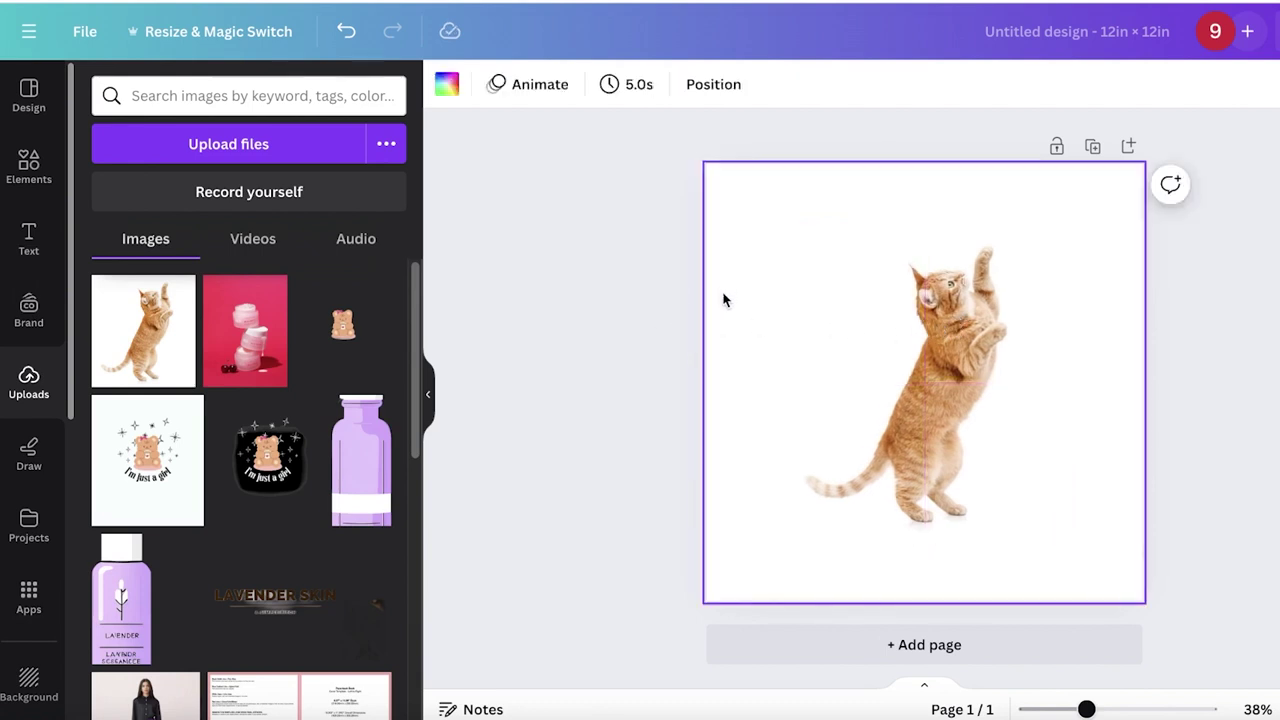
left_click(931, 346)
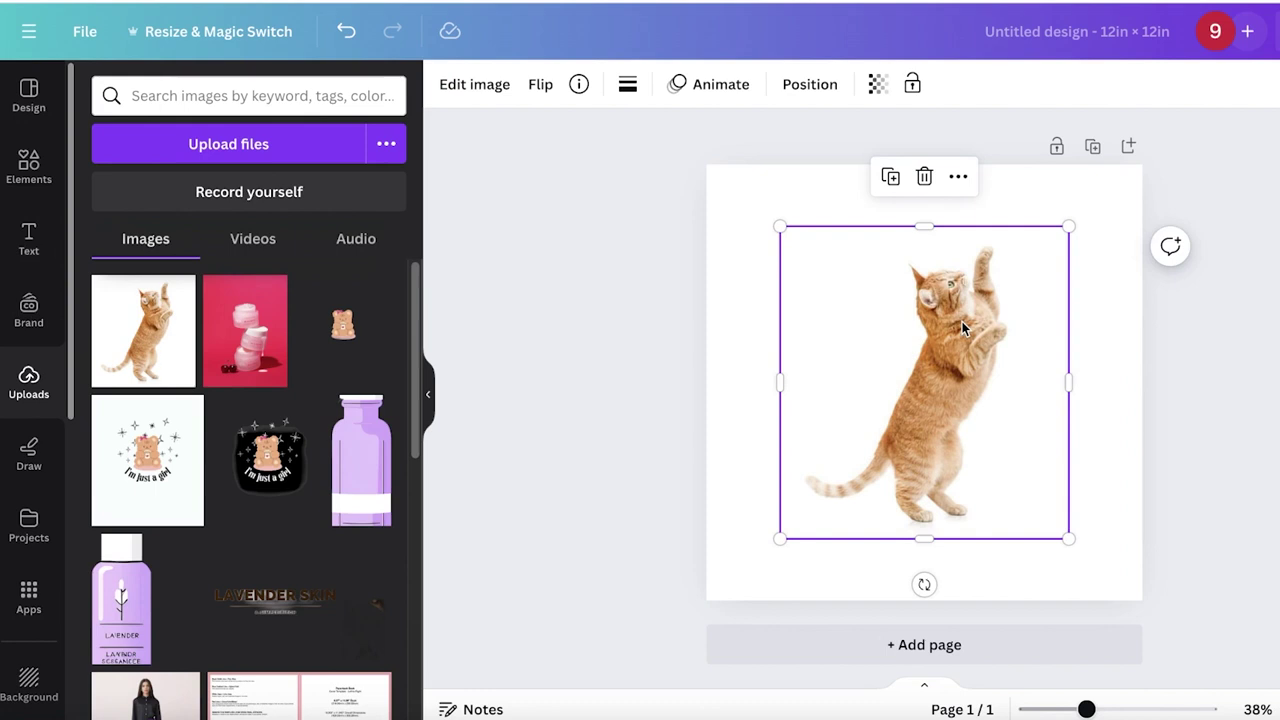
mouse_move(955, 324)
left_mouse_down()
mouse_move(927, 345)
mouse_move(936, 338)
left_mouse_up()
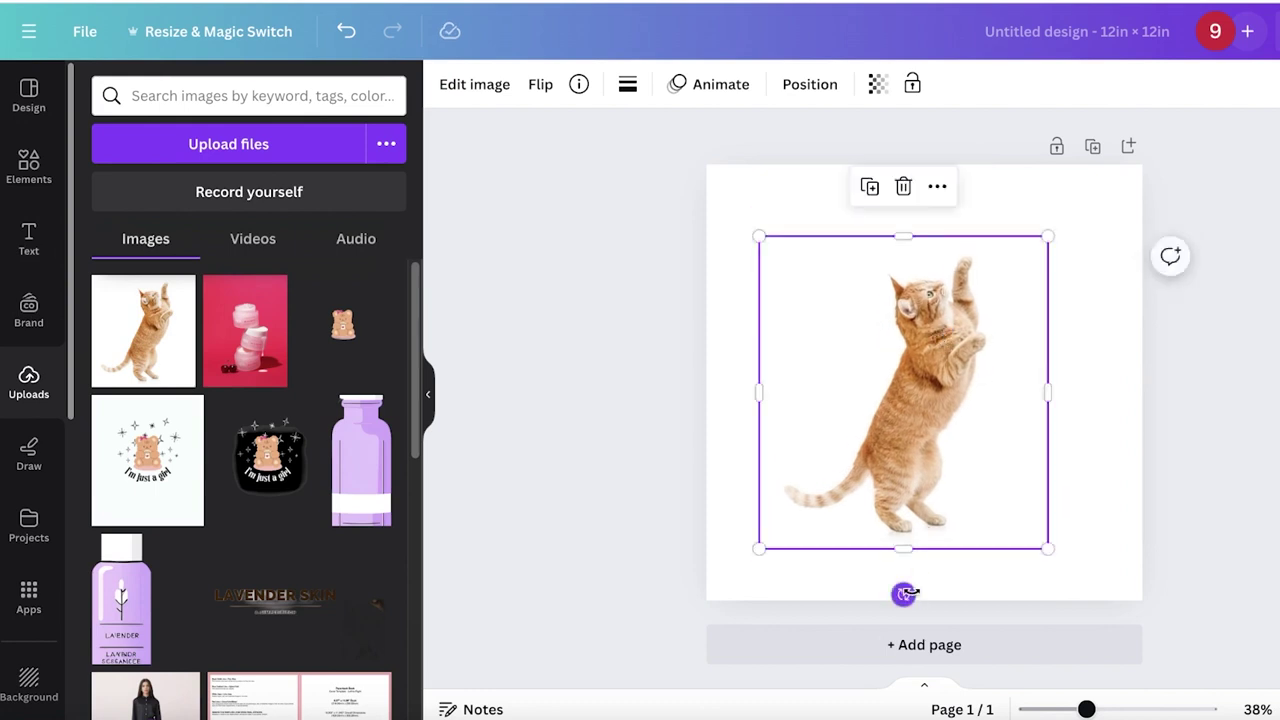
left_click_drag(904, 594, 770, 400)
left_click_drag(1058, 536, 920, 441)
left_click_drag(699, 339, 757, 394)
left_click_drag(908, 295, 769, 388)
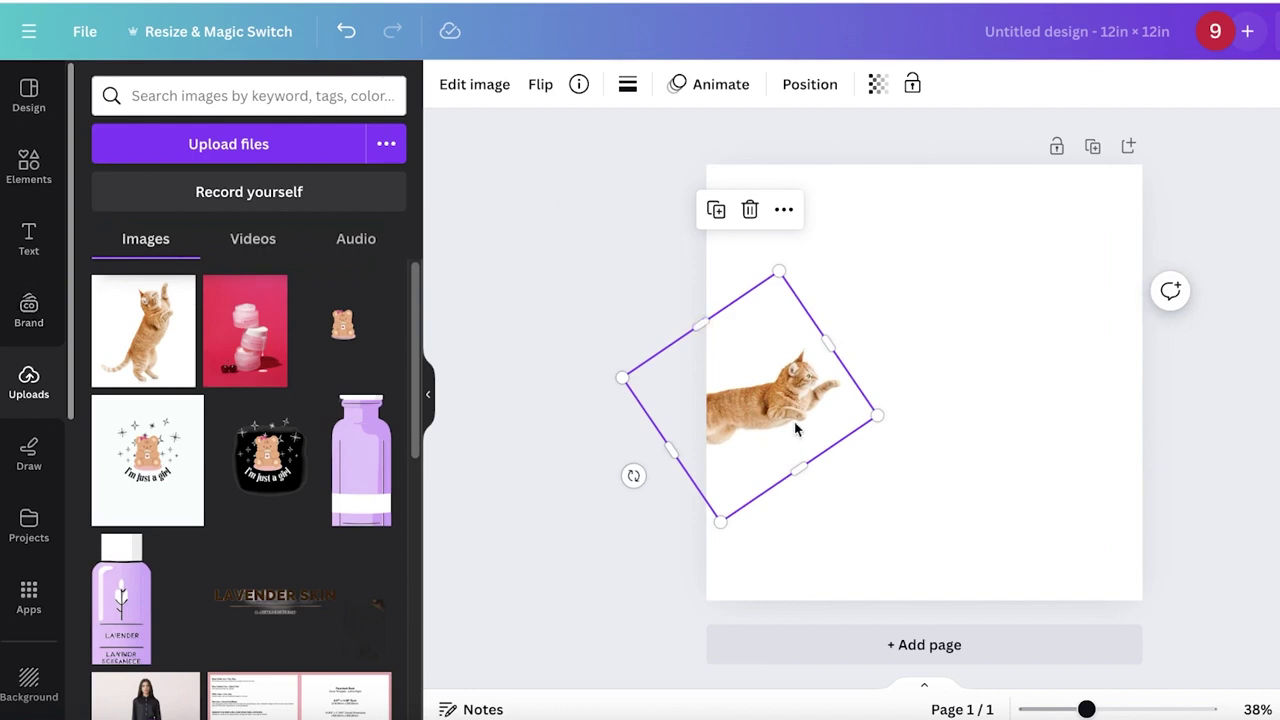
- Record a Create an Animation path dragging the cat from the left edge toward the top right
left_click(694, 86)
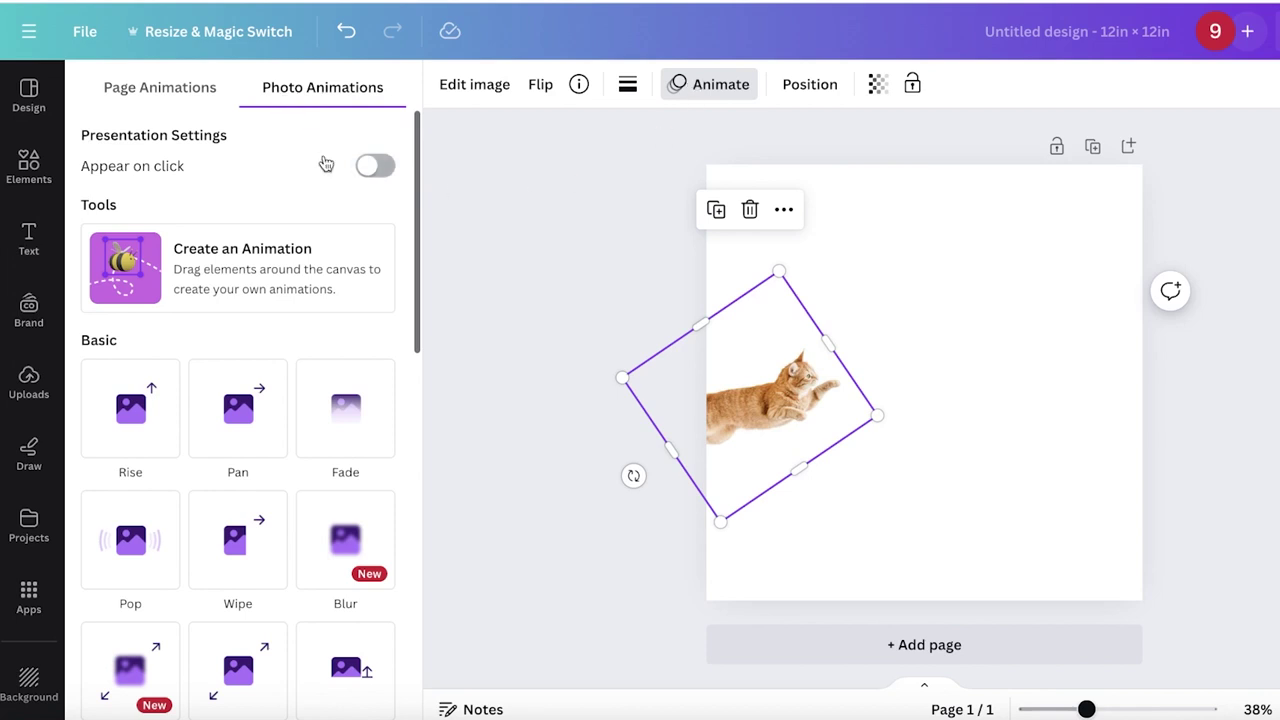
left_click(178, 283)
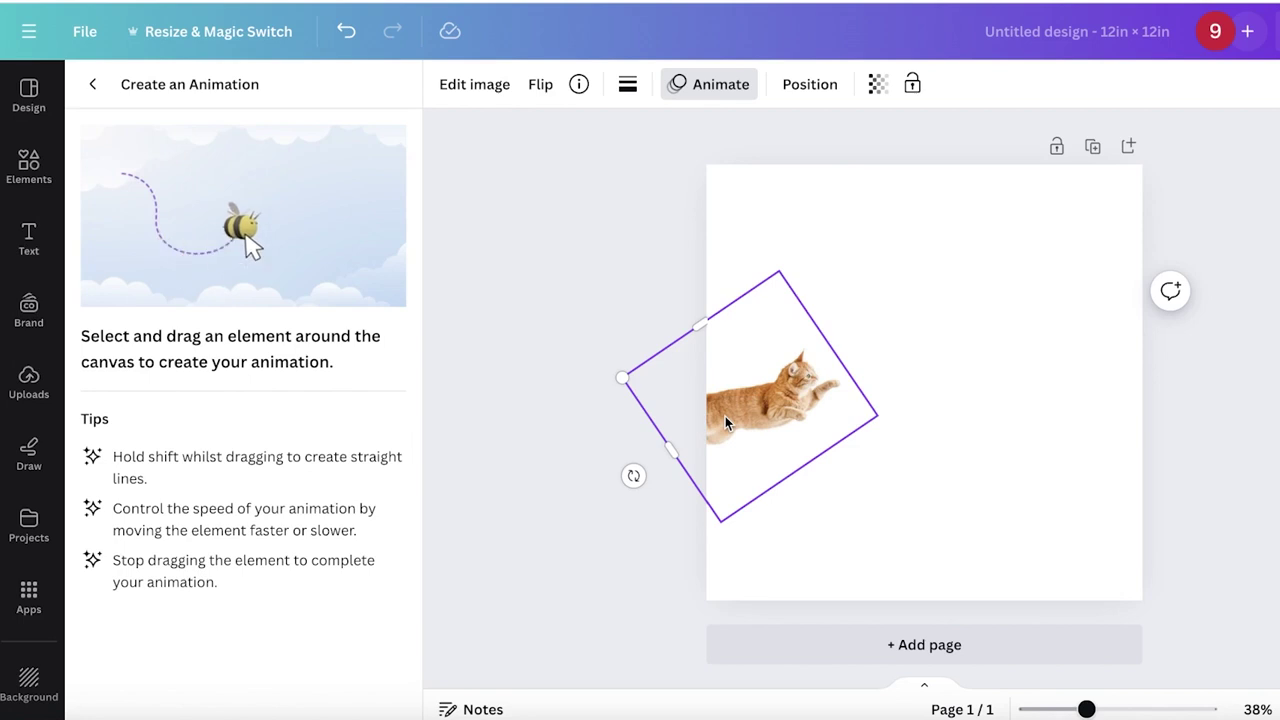
mouse_move(725, 416)
left_mouse_down()
mouse_move(815, 399)
mouse_move(886, 357)
mouse_move(919, 314)
mouse_move(913, 283)
mouse_move(895, 290)
mouse_move(897, 308)
mouse_move(969, 287)
mouse_move(1057, 299)
mouse_move(1235, 277)
left_mouse_up()
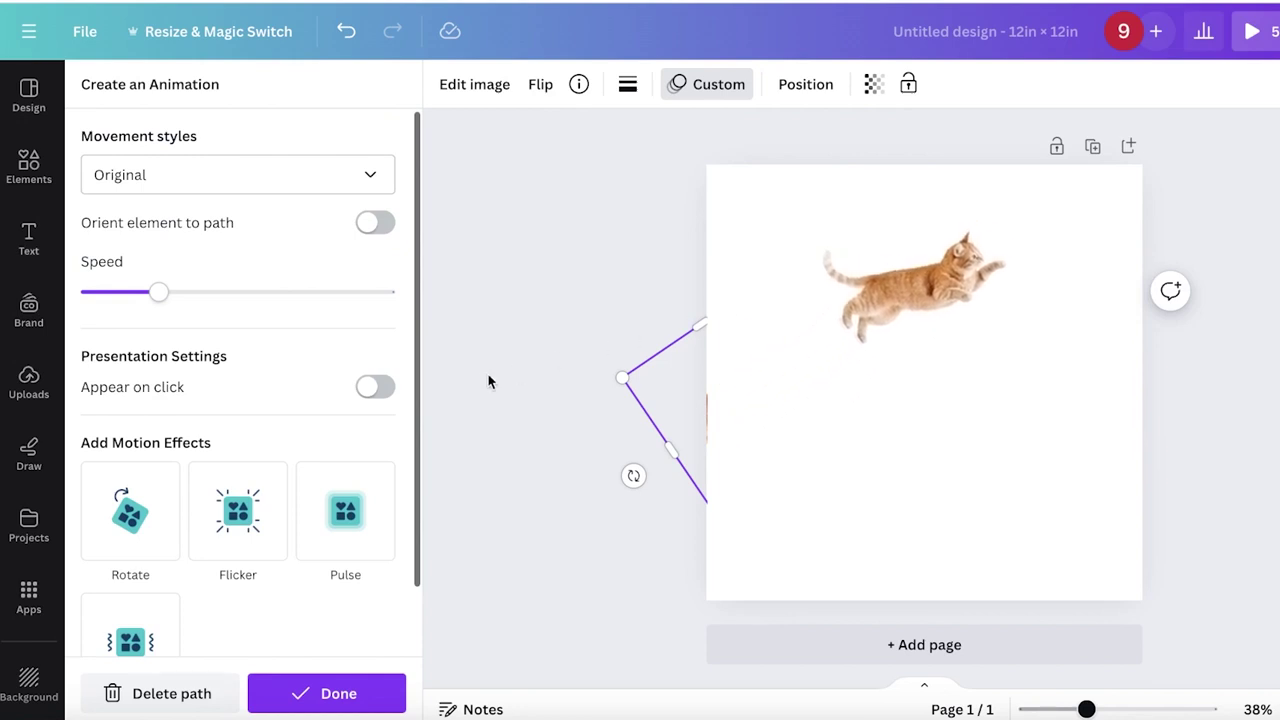
- Try the Smooth and Steady movement styles and raise the path animation's speed
left_click(283, 173)
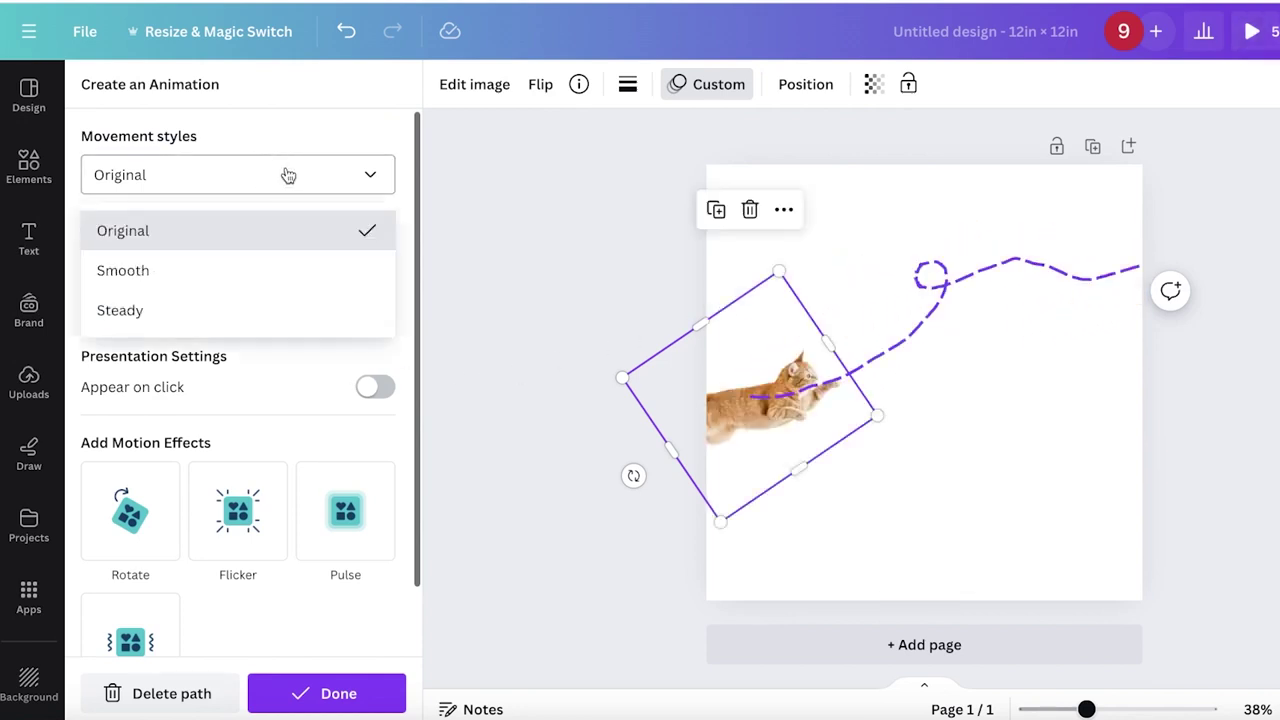
left_click(228, 262)
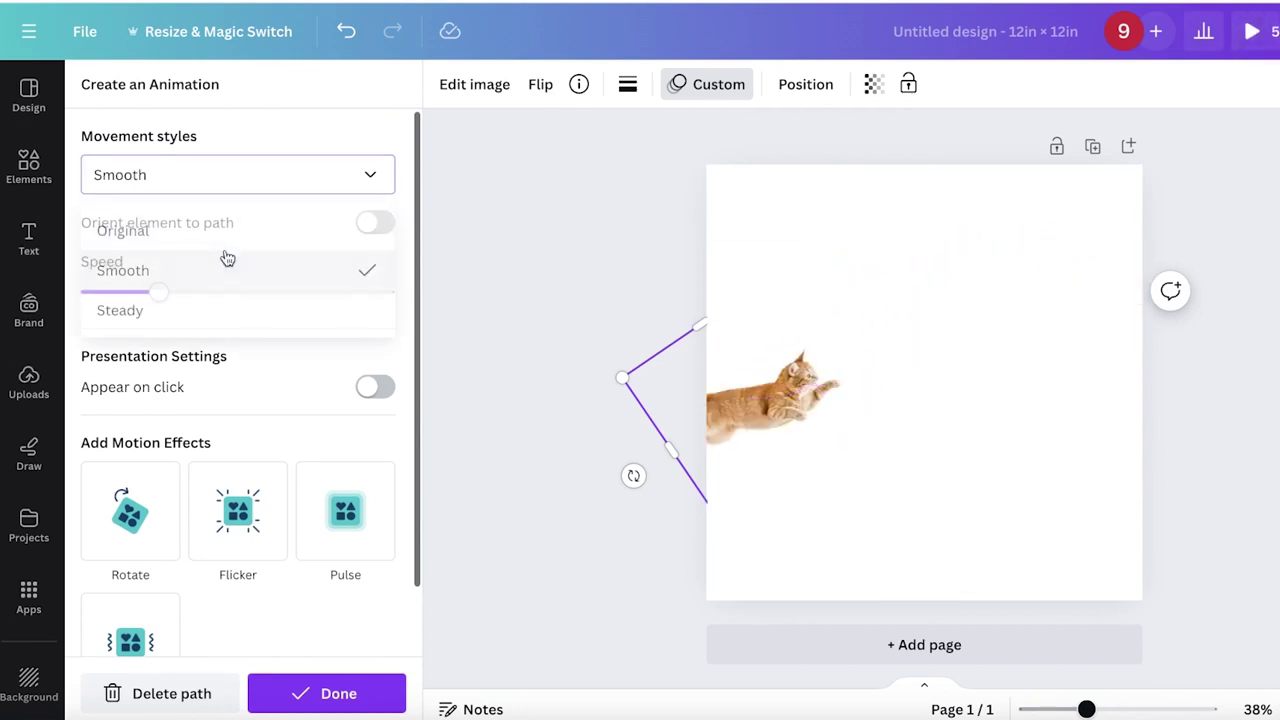
left_click(210, 175)
left_click(157, 311)
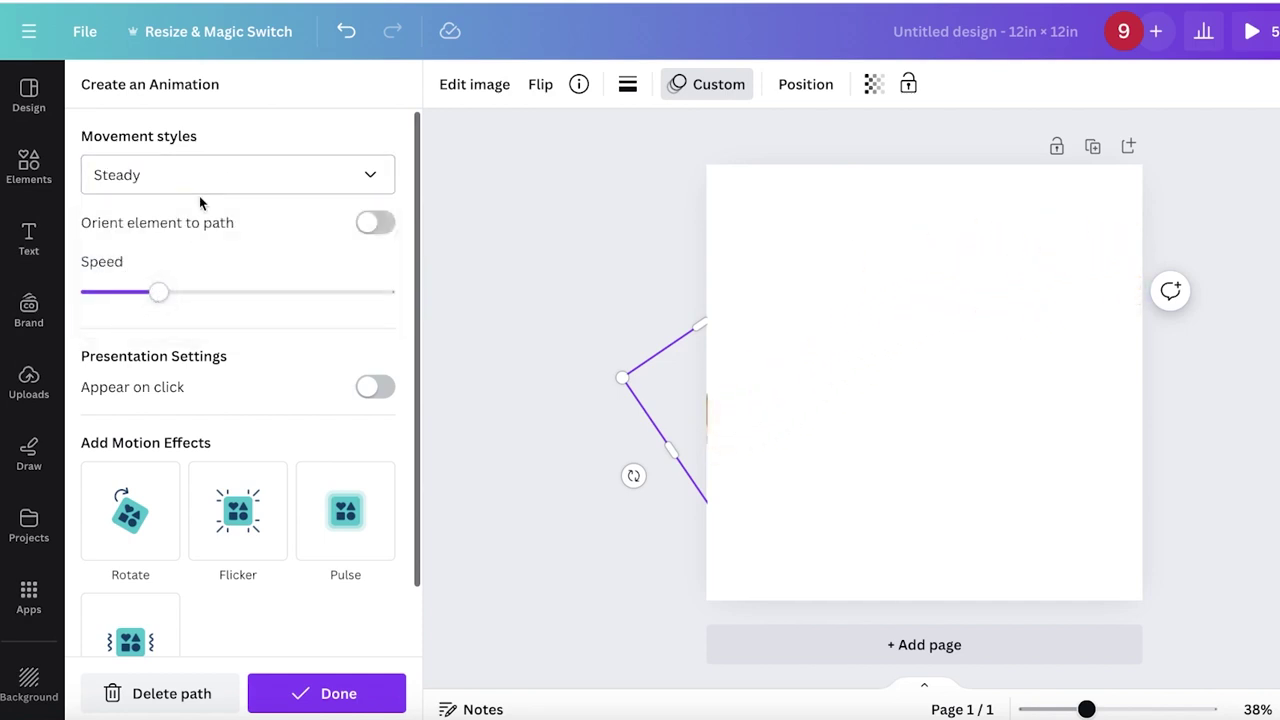
left_click_drag(140, 302, 323, 296)
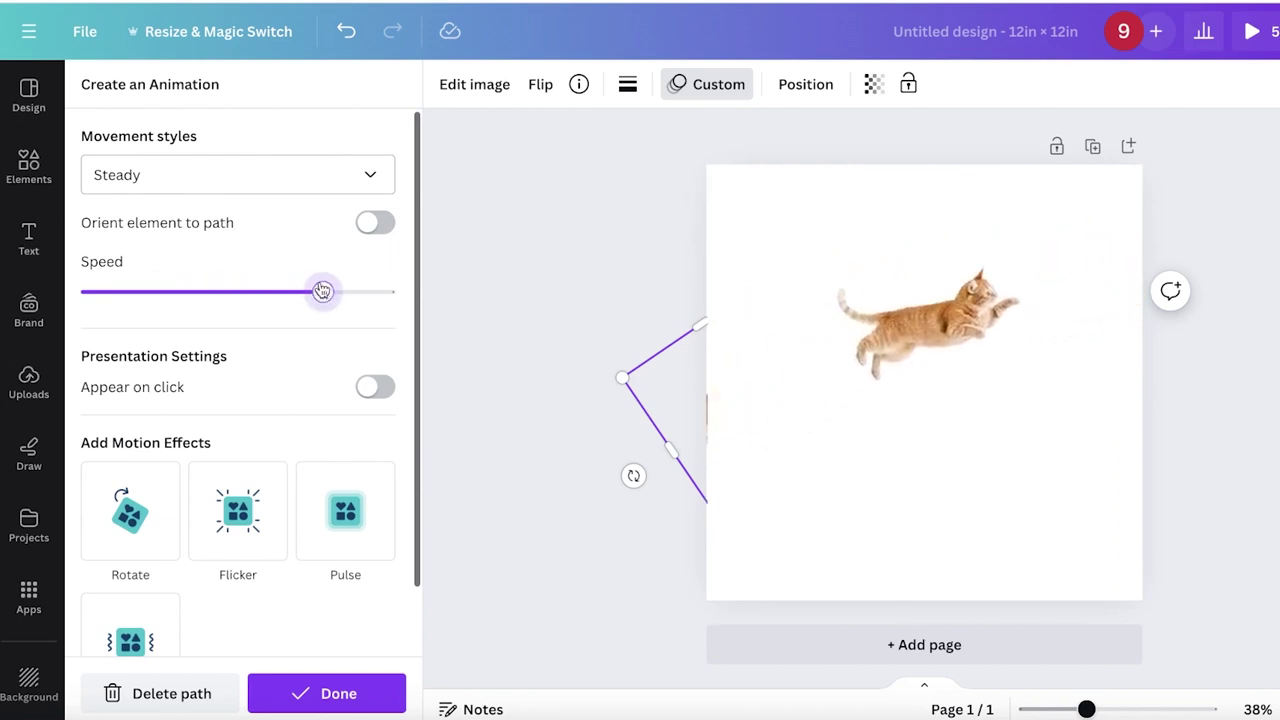
- Turn on Orient element to path, lower the speed slightly, and switch back to Smooth
left_click(377, 225)
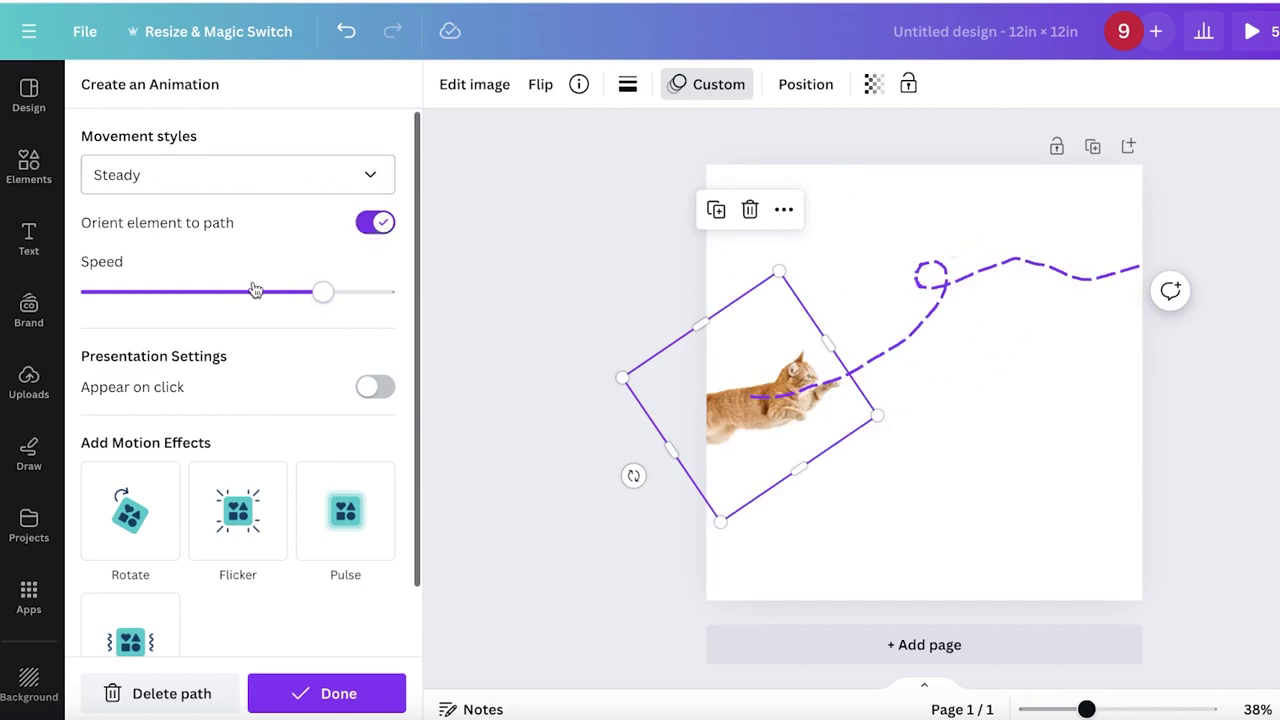
left_click_drag(322, 292, 286, 300)
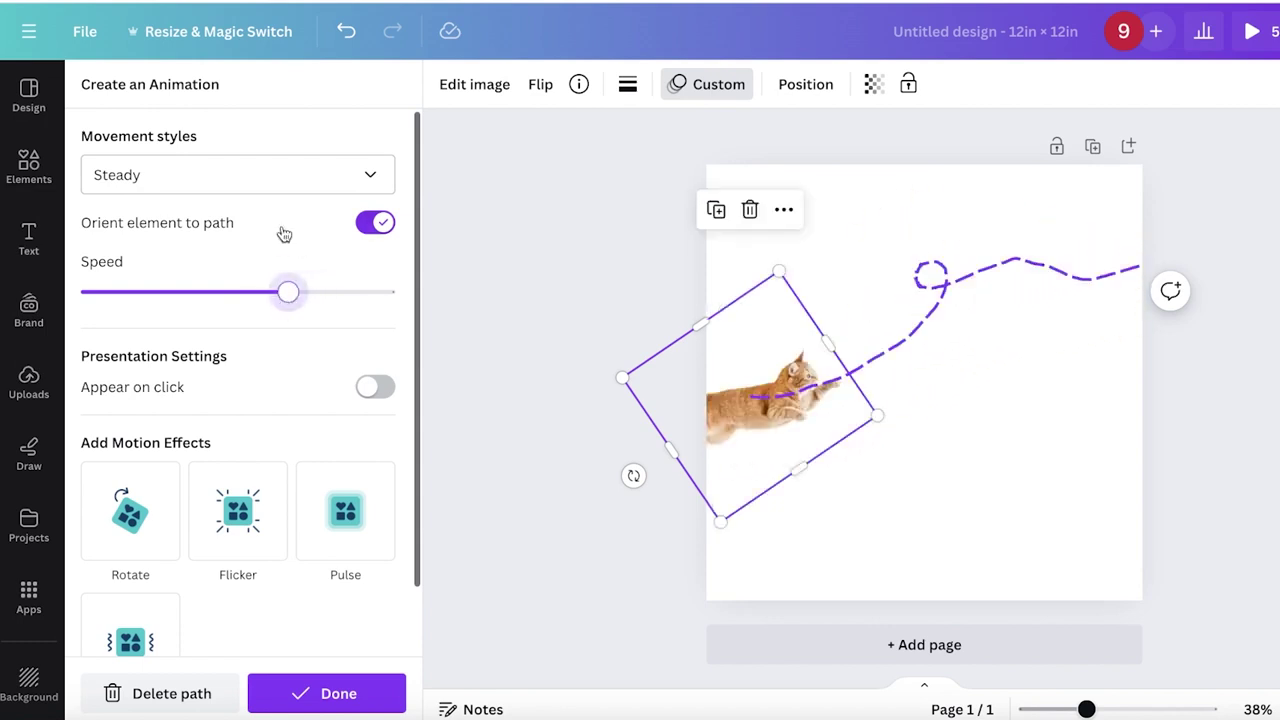
left_click(315, 192)
left_click(130, 271)
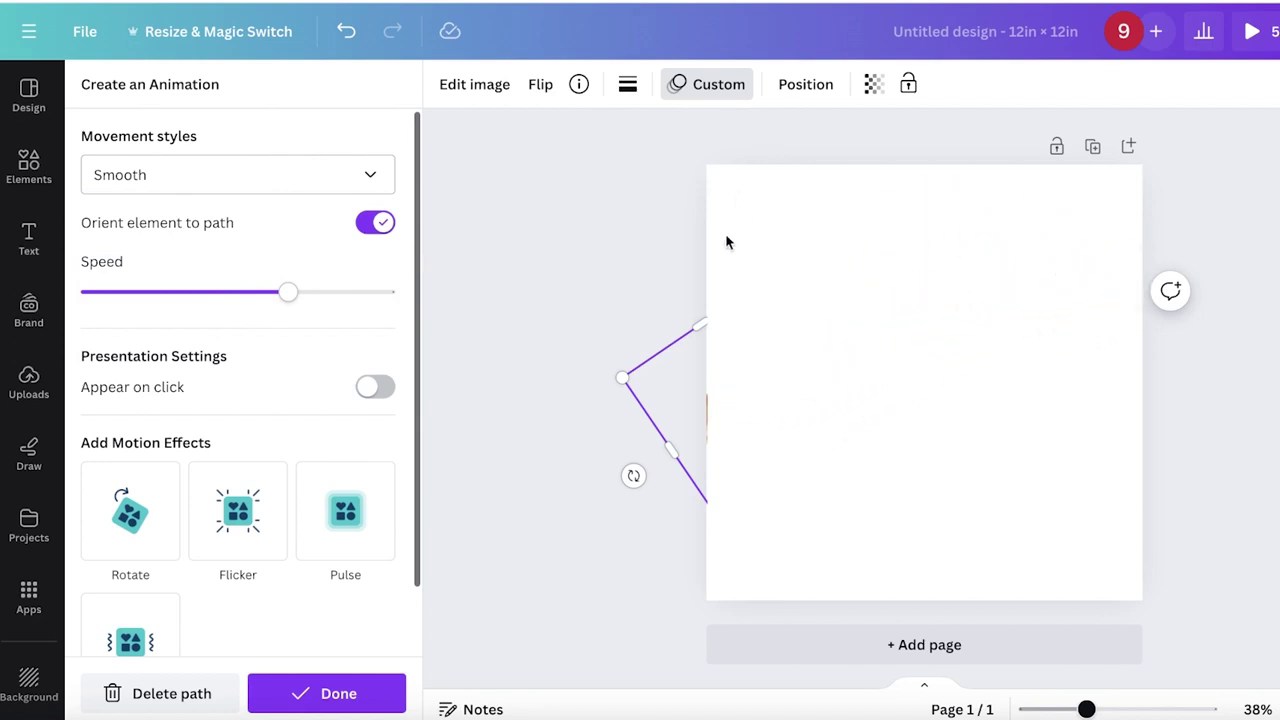
mouse_move(681, 392)
left_mouse_down()
mouse_move(686, 349)
mouse_move(666, 349)
mouse_move(651, 360)
mouse_move(663, 410)
left_mouse_up()
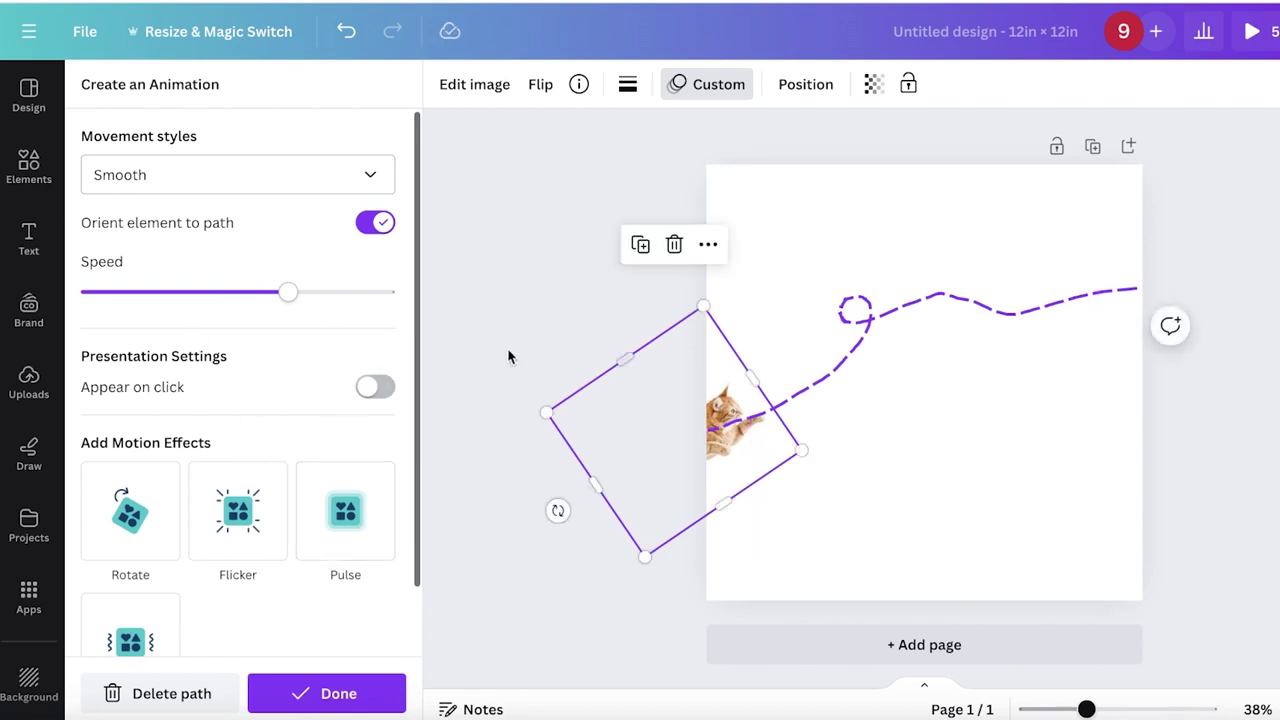
- Leave animation editing and undo back to the plain, unanimated centred cat
left_click(286, 292)
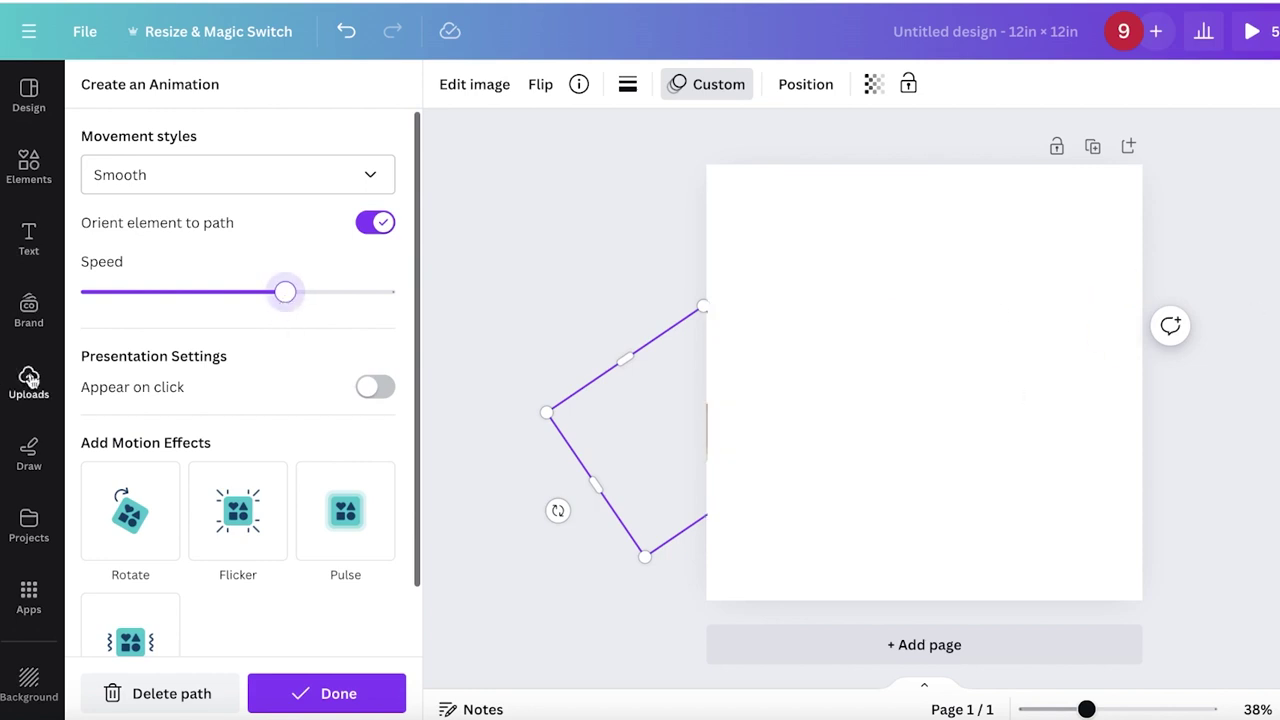
scroll(126, 500, "down", 2)
left_click(507, 271)
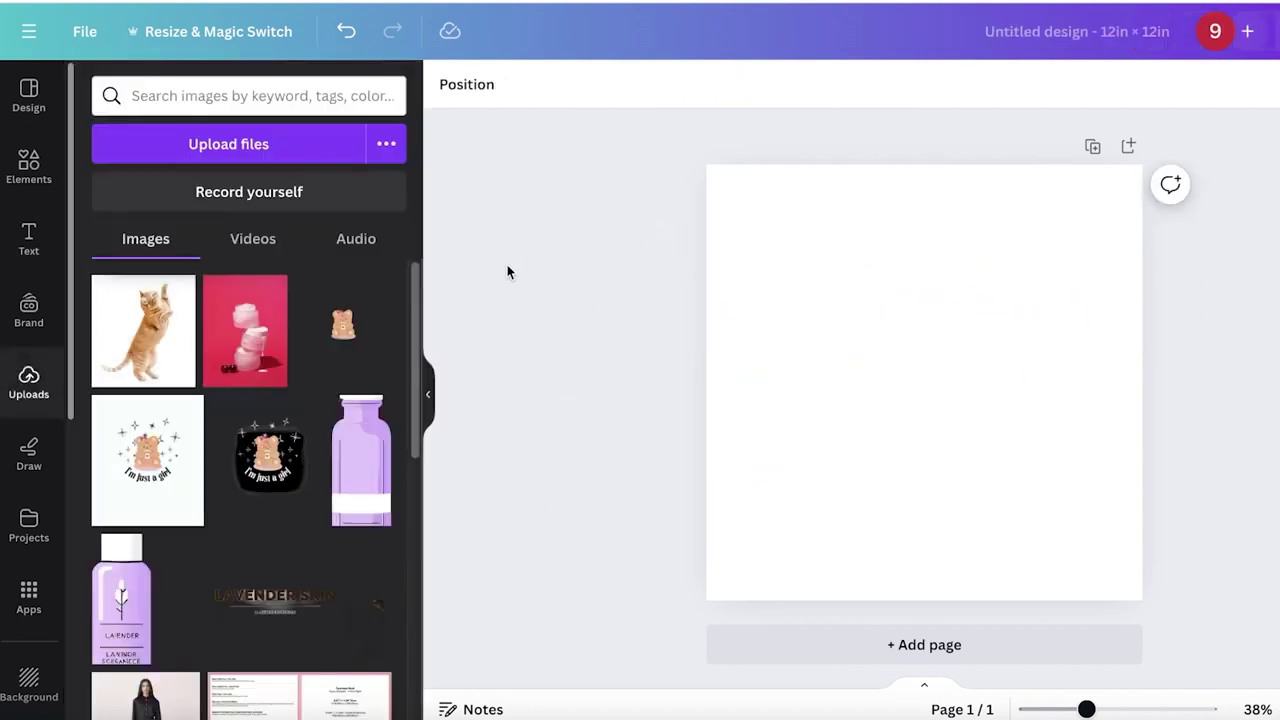
left_click(882, 366)
key("ctrl+z")
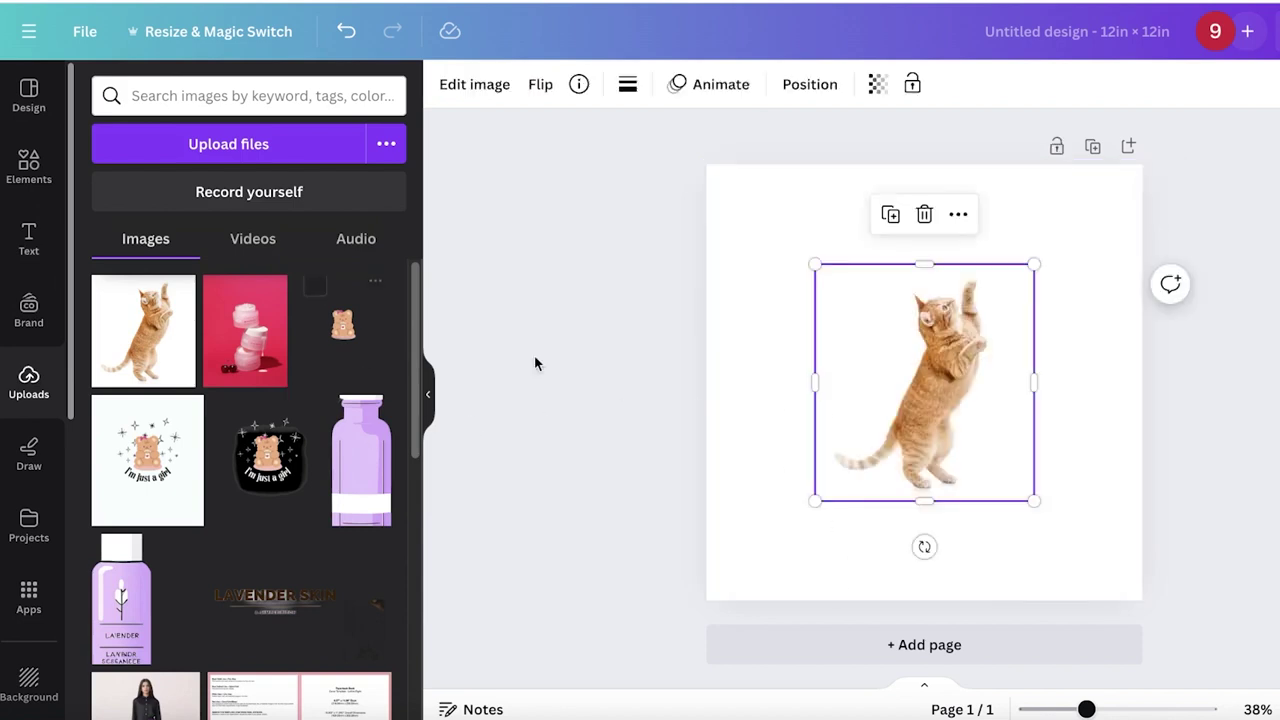
- Tilt the cat to 77° in a leaping pose and position it near the page centre
mouse_move(932, 359)
left_mouse_down()
mouse_move(954, 366)
mouse_move(935, 361)
left_mouse_up()
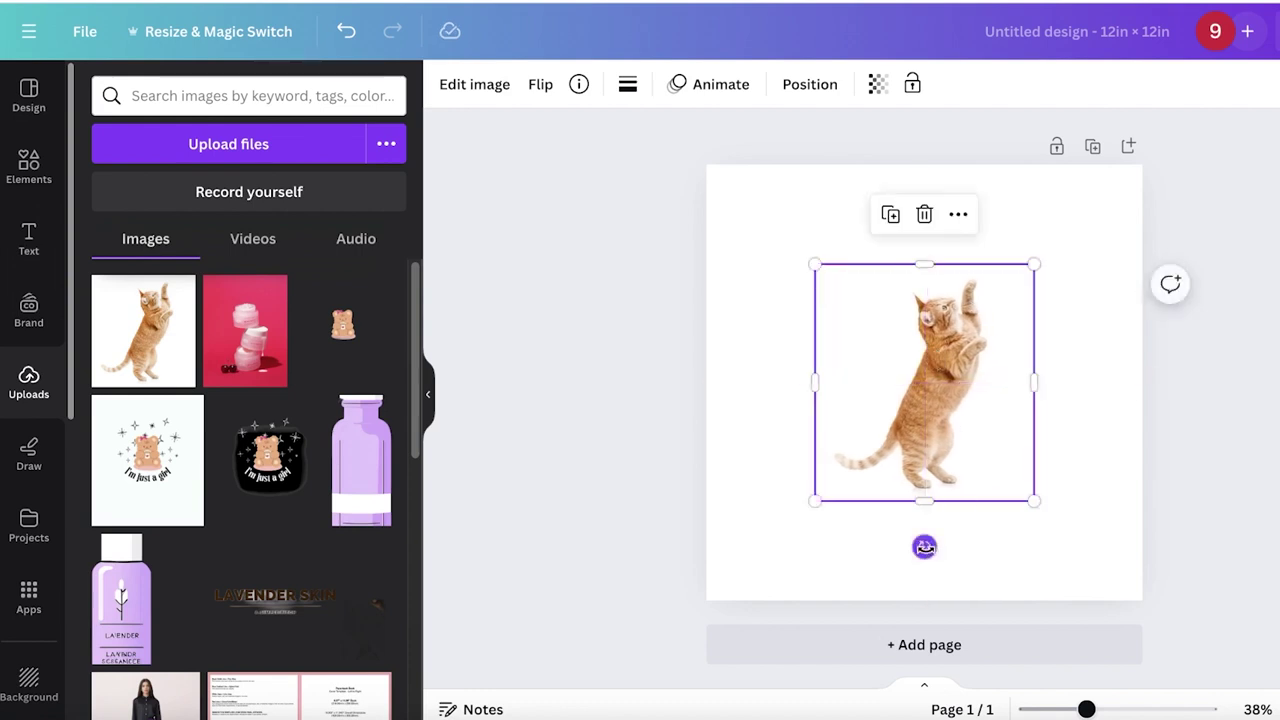
left_click_drag(924, 546, 720, 431)
left_click_drag(950, 418, 947, 318)
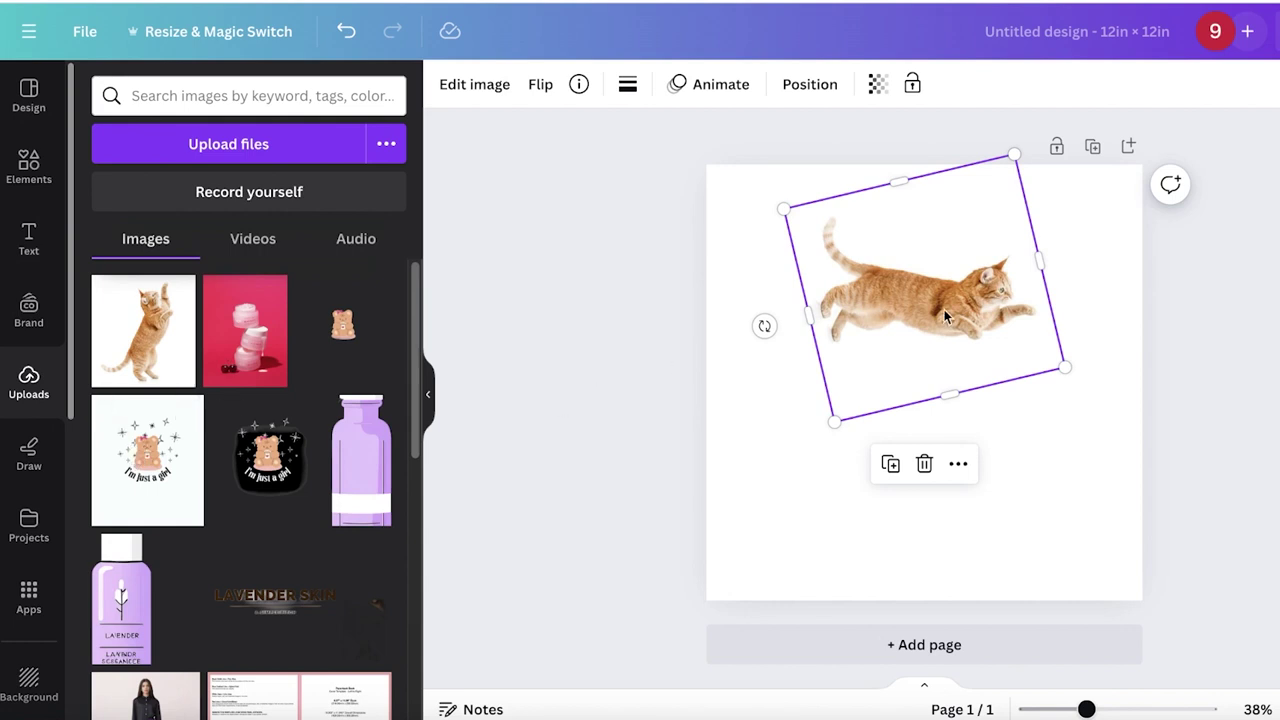
left_click_drag(946, 318, 953, 393)
- Apply the Rotate motion effect to the cat with the Speed slider pushed well right
left_click(724, 90)
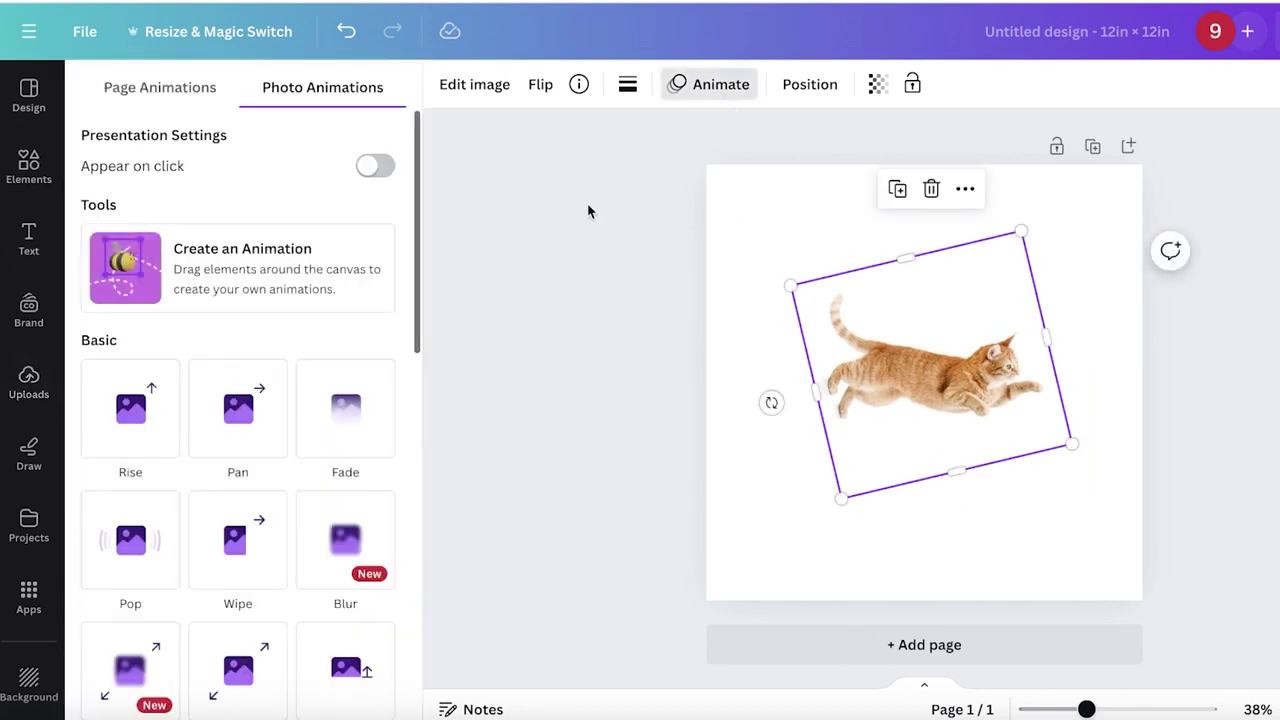
scroll(200, 380, "down", 4)
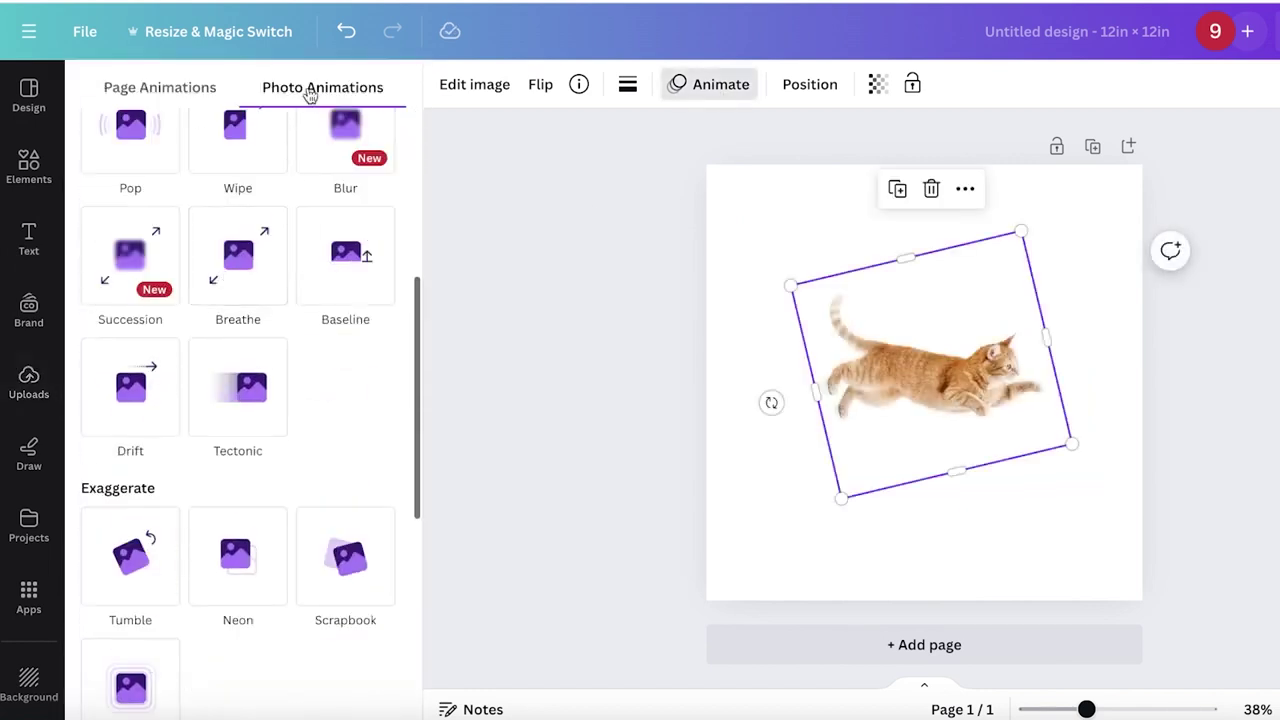
scroll(363, 272, "down", 5)
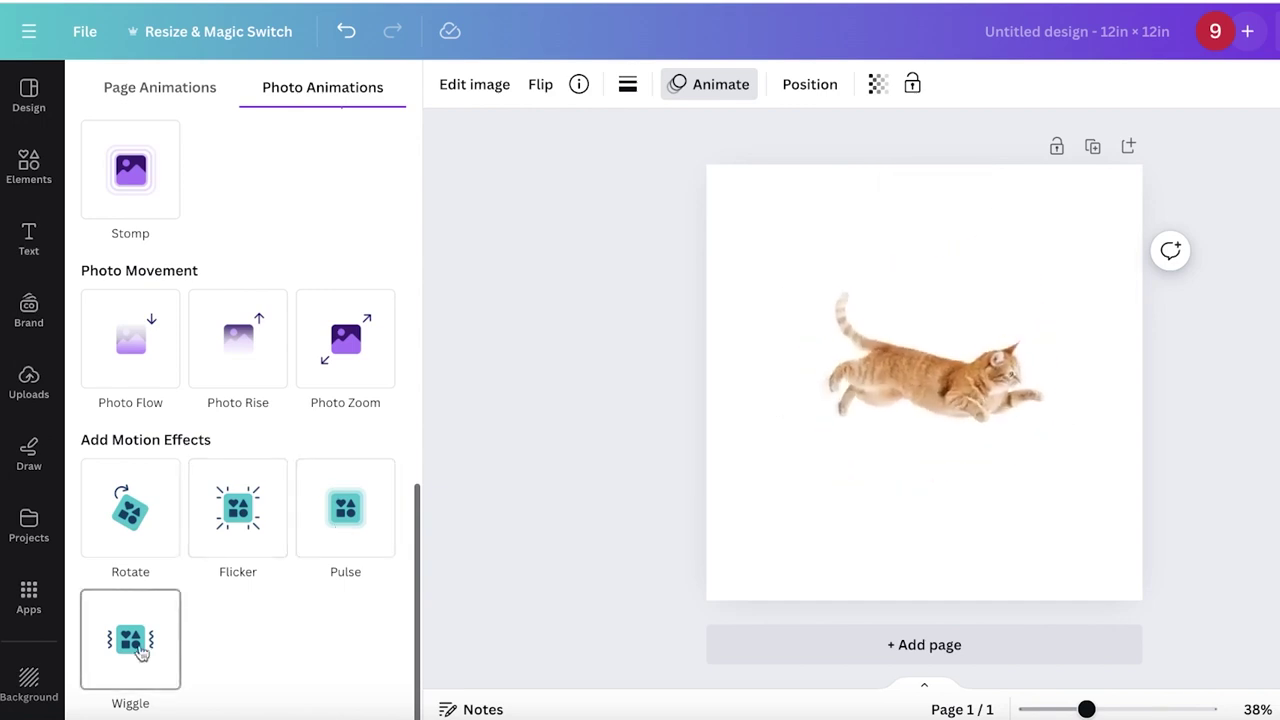
left_click(120, 541)
left_click_drag(236, 565, 340, 566)
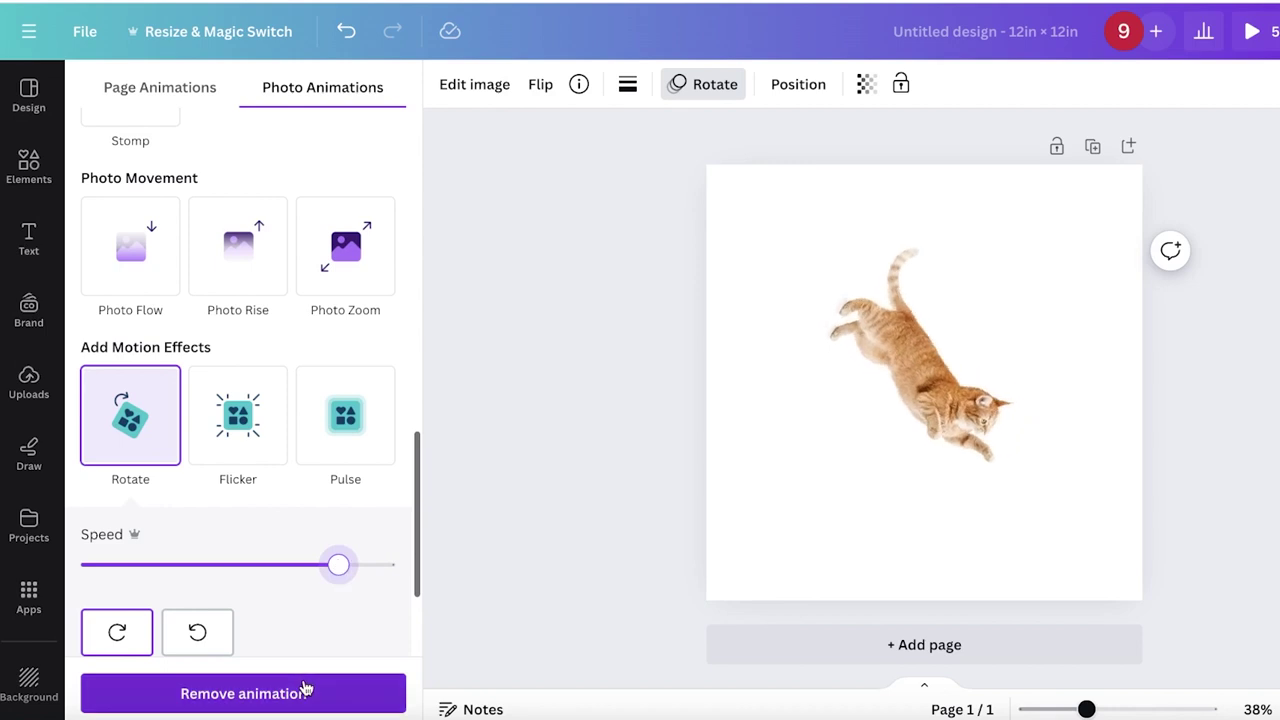
left_click(341, 692)
left_click(114, 524)
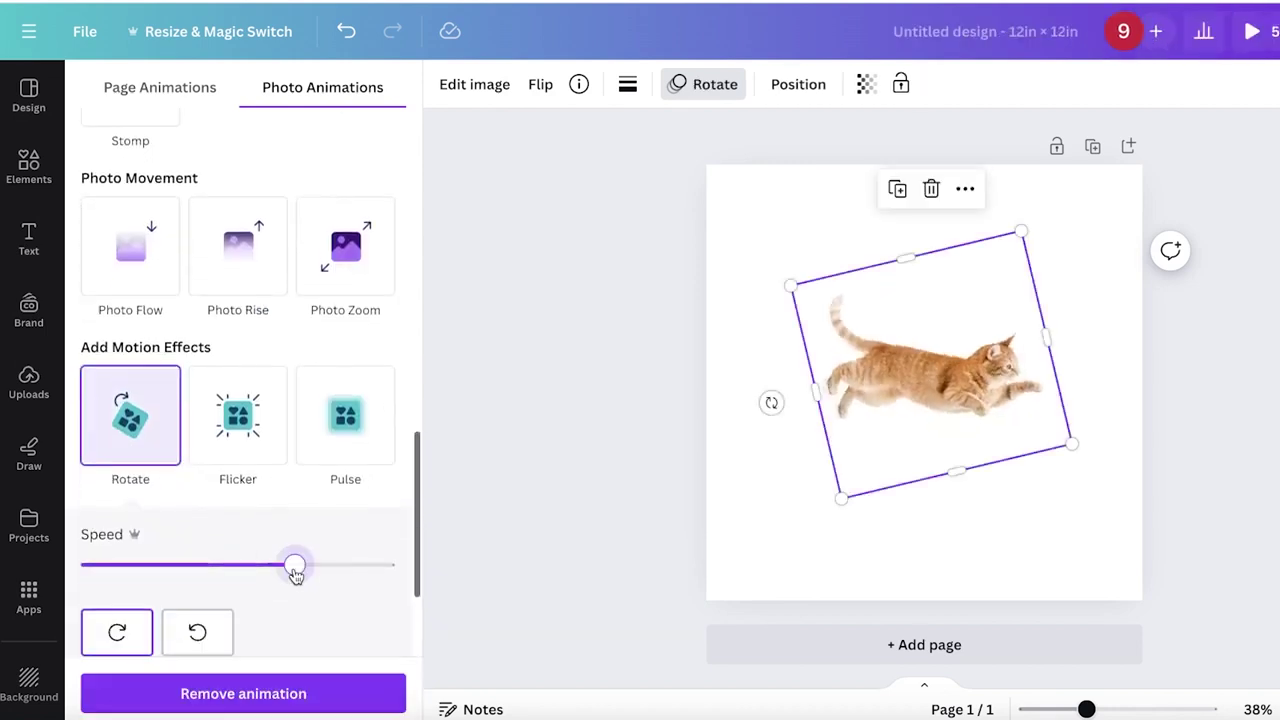
left_click_drag(295, 570, 314, 566)
scroll(323, 623, "down", 2)
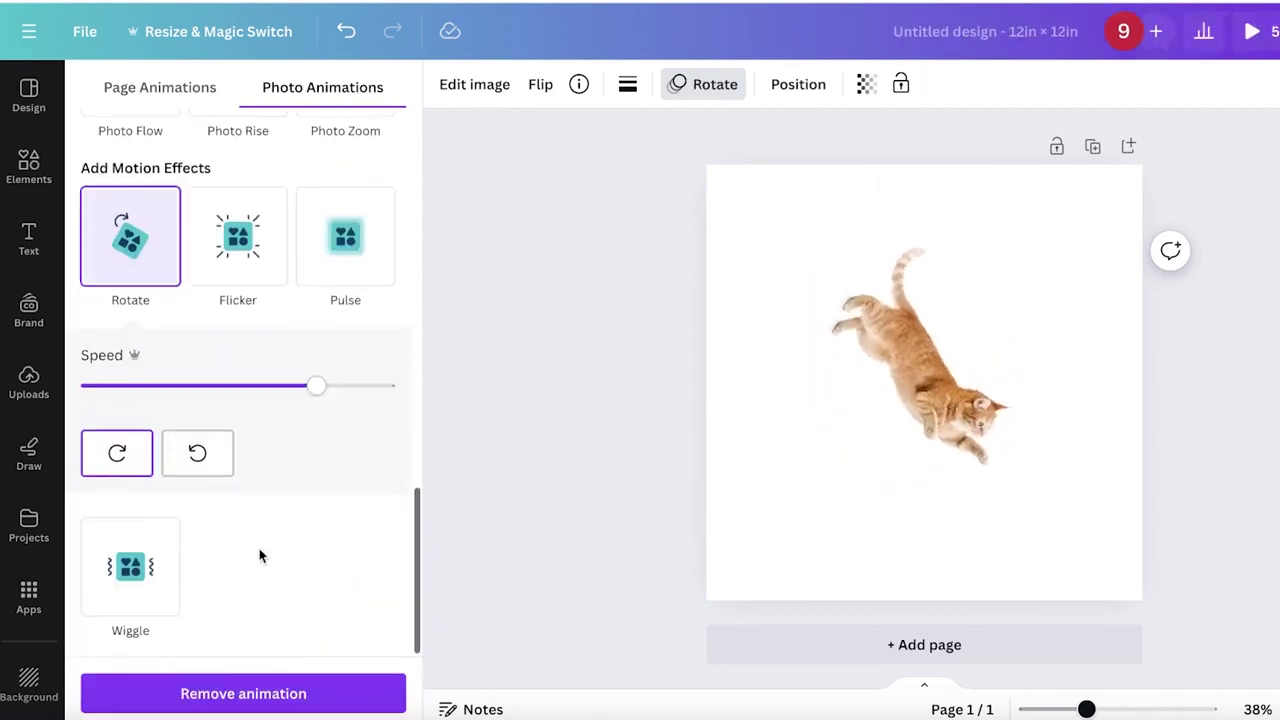
- Search Elements for 'sparkles' and filter the results to Graphics
left_click(30, 232)
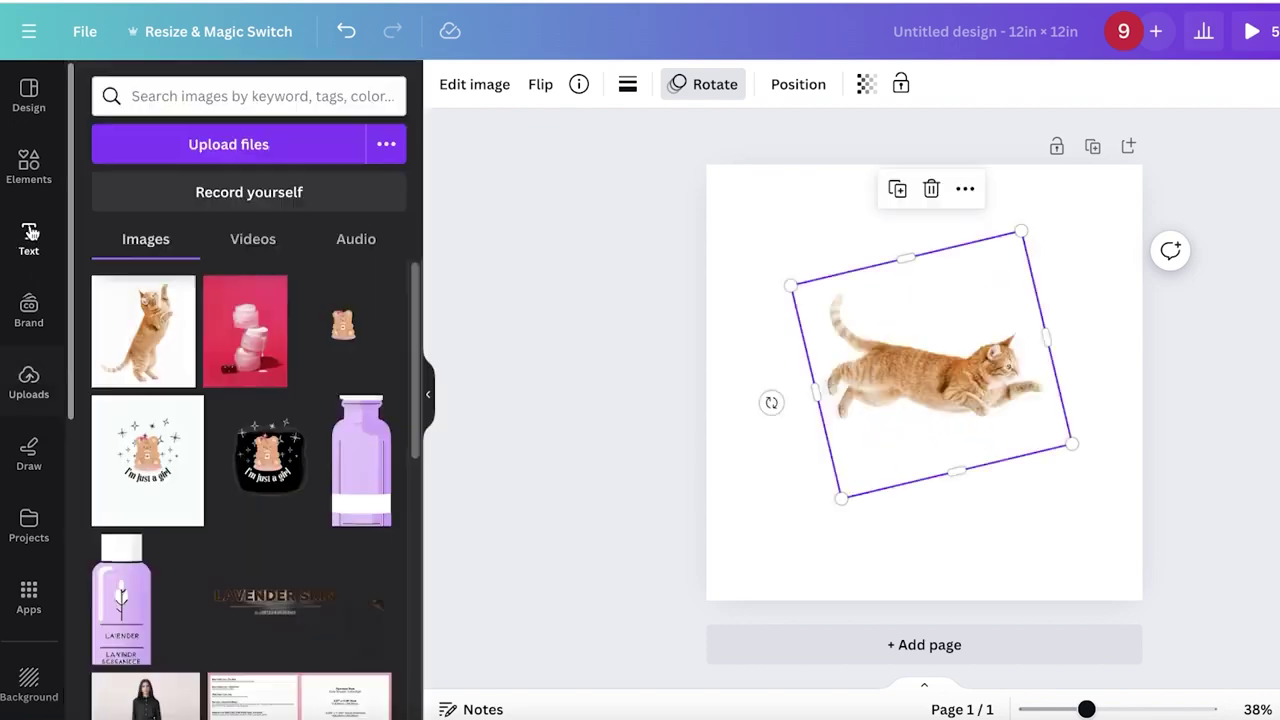
left_click(29, 162)
left_click(176, 95)
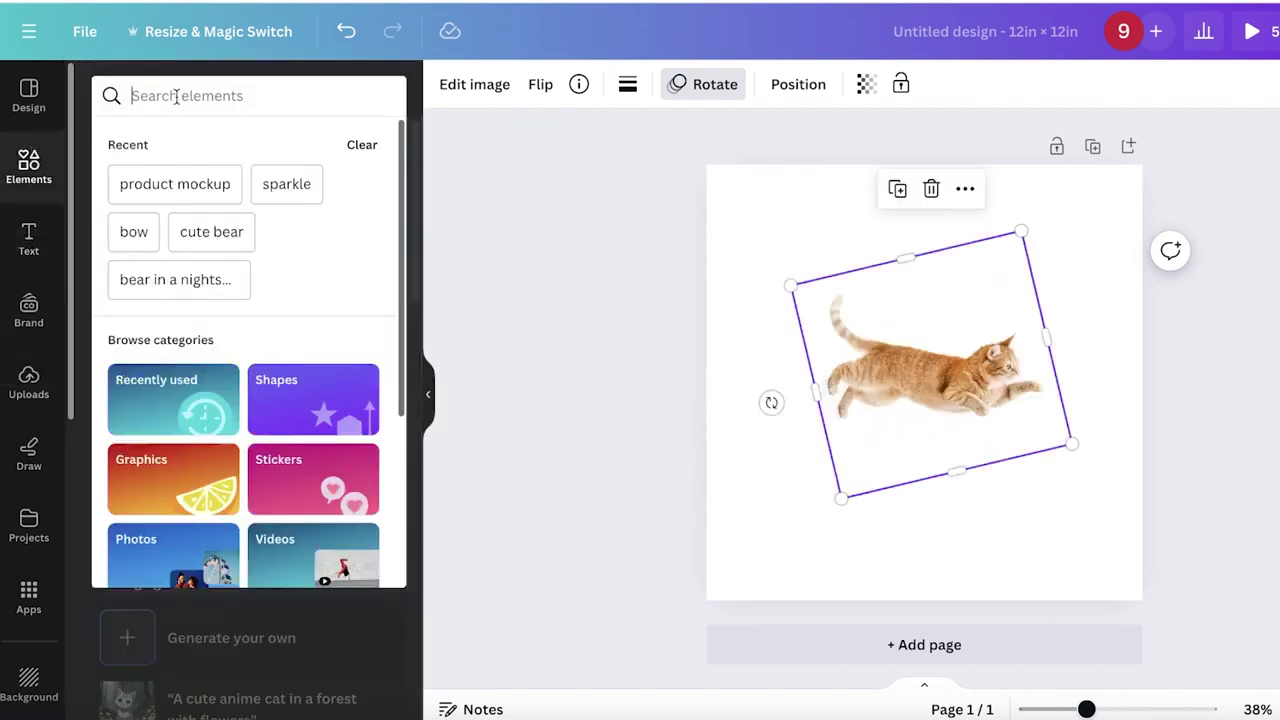
type("con")
key("BackSpace")
key("BackSpace")
key("BackSpace")
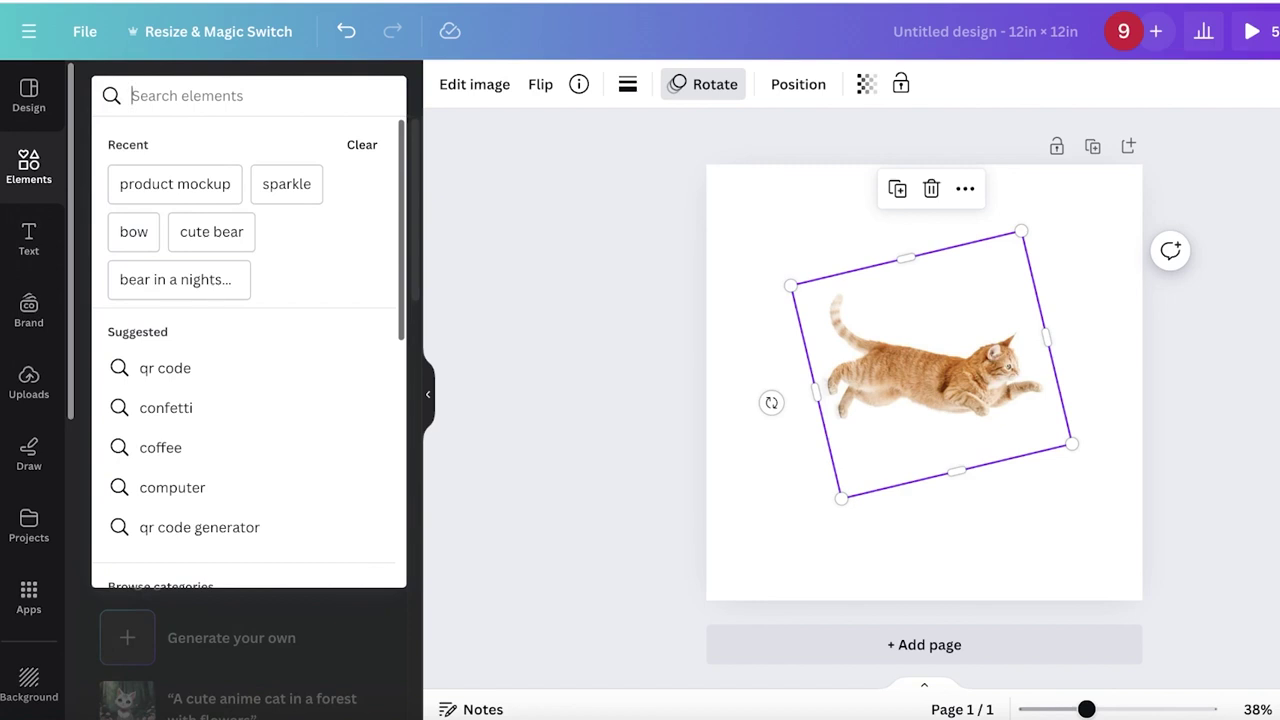
type("sparkles")
key("Return")
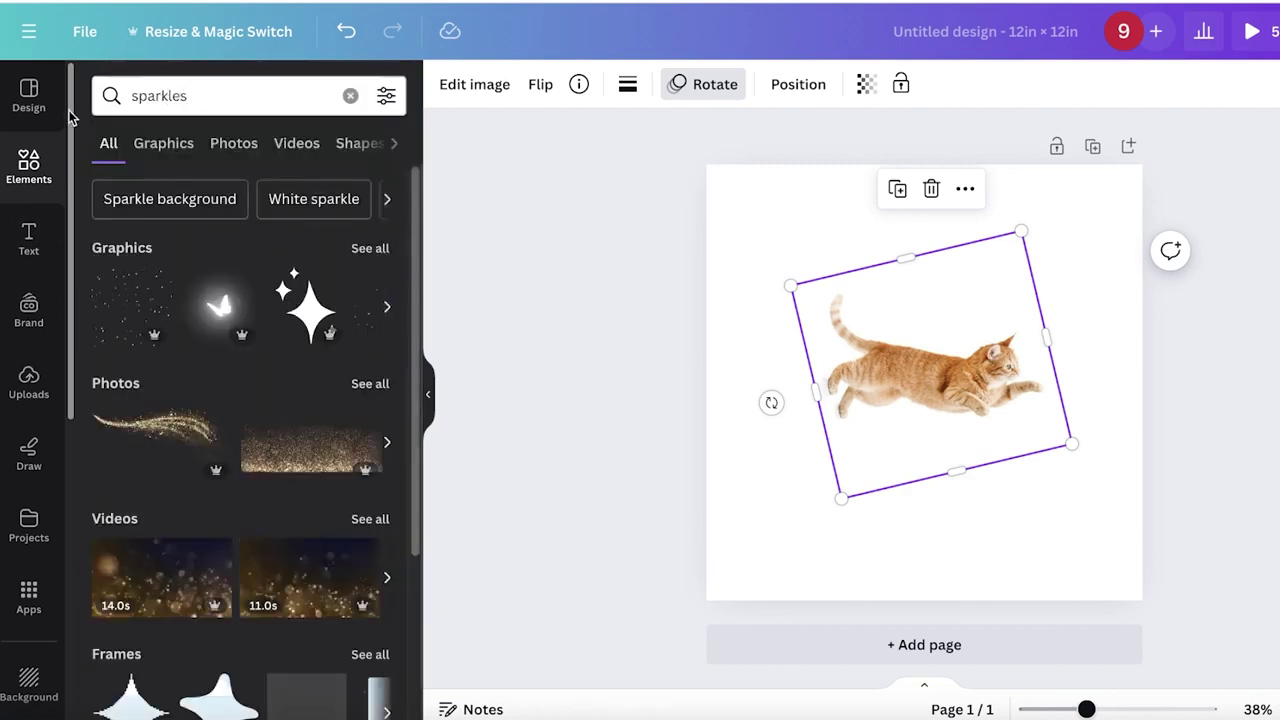
left_click(146, 150)
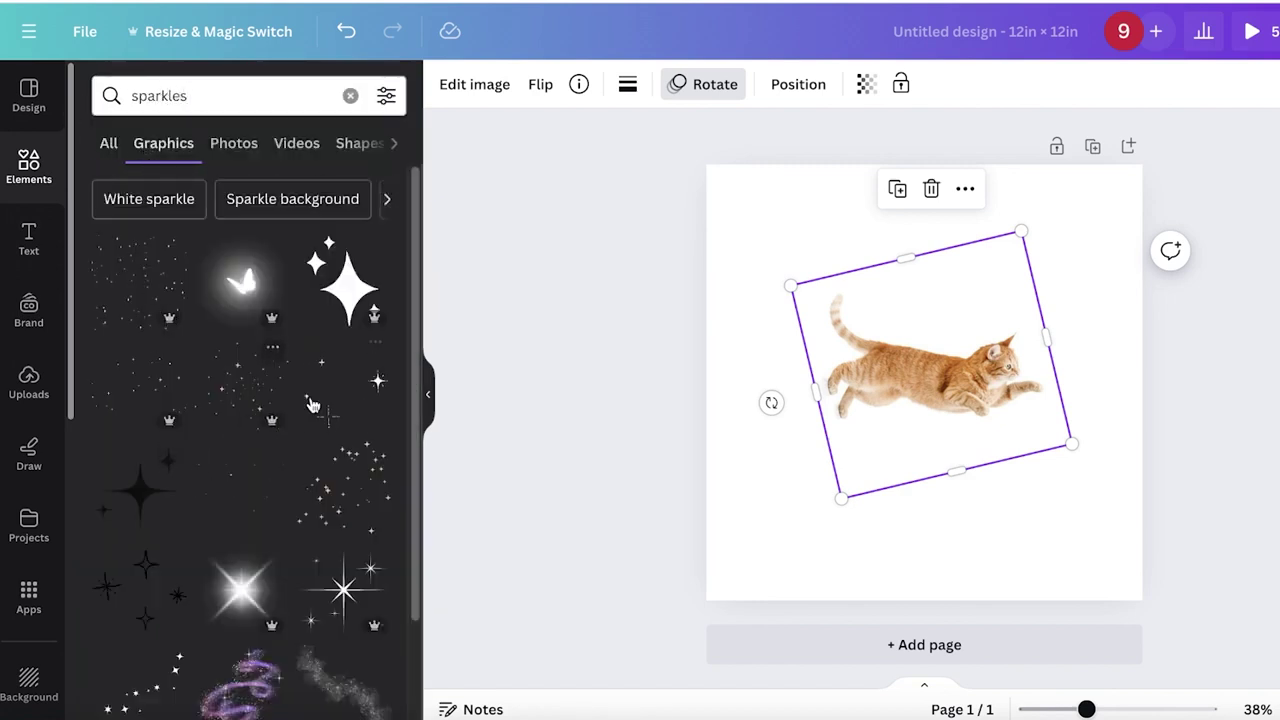
scroll(352, 564, "down", 5)
scroll(341, 533, "down", 3)
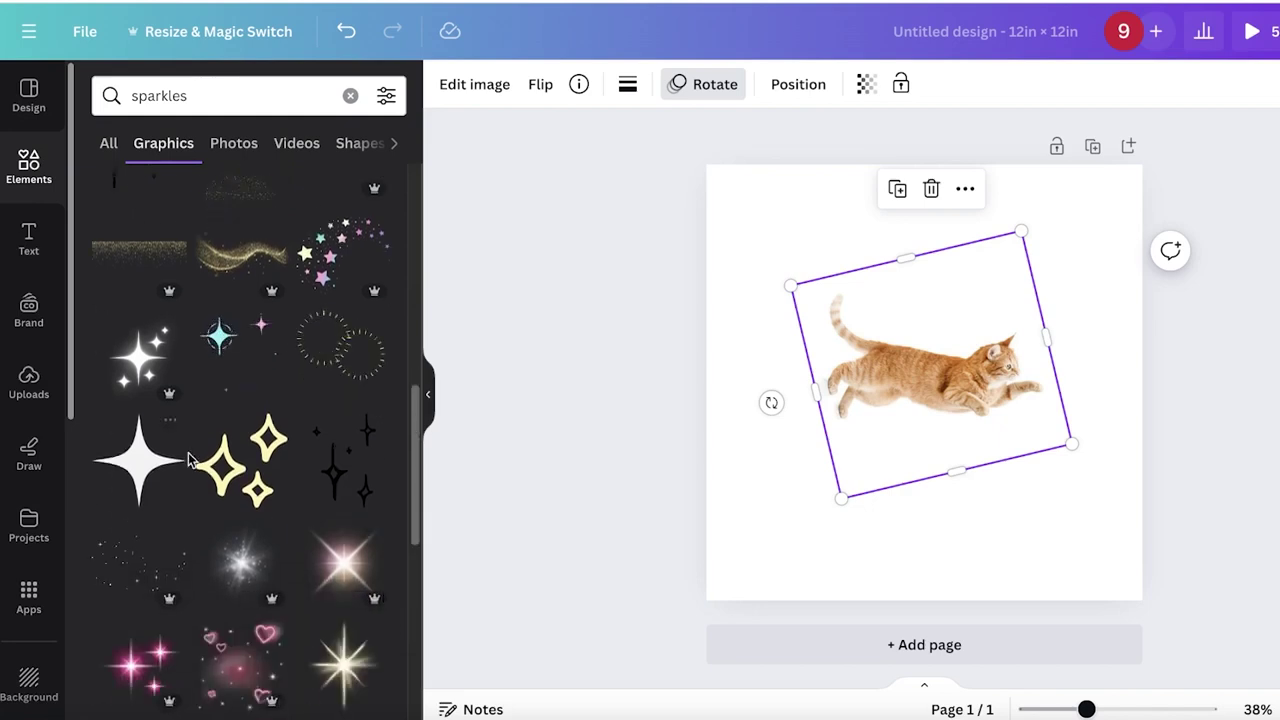
scroll(228, 368, "down", 5)
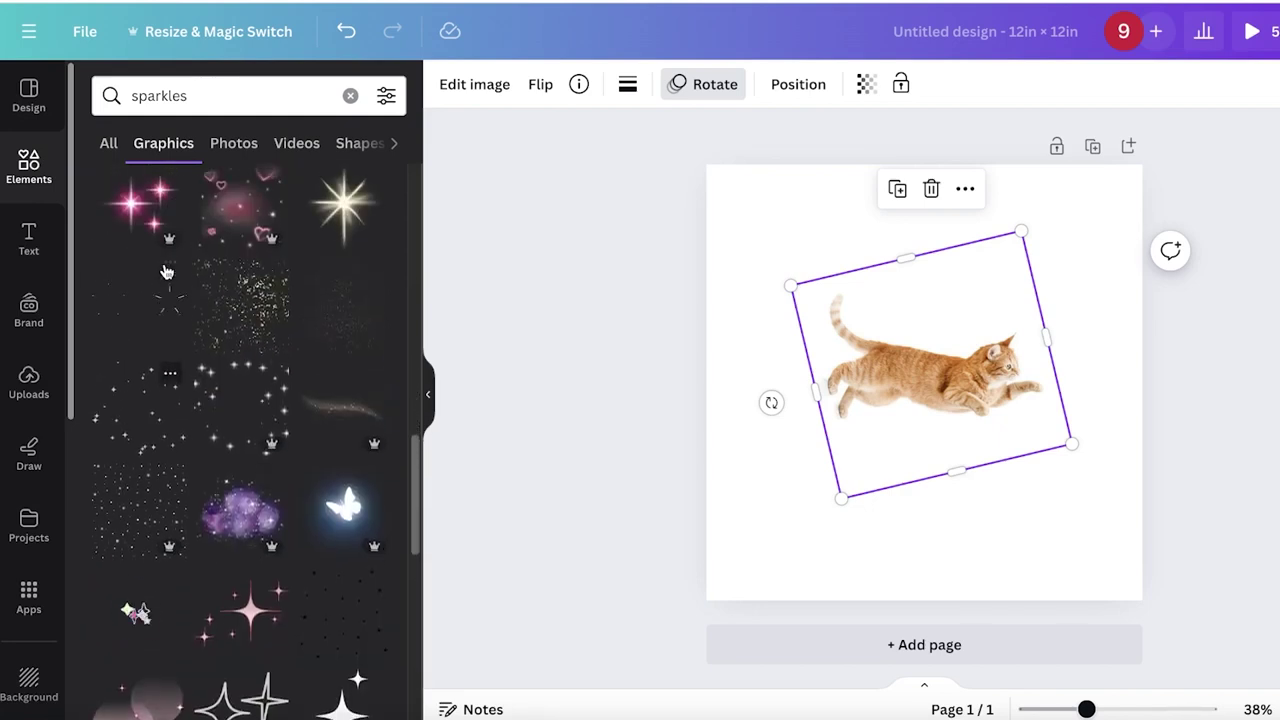
- Add the pastel stars sparkle graphic and stretch it across the page around the cat
left_click(740, 446)
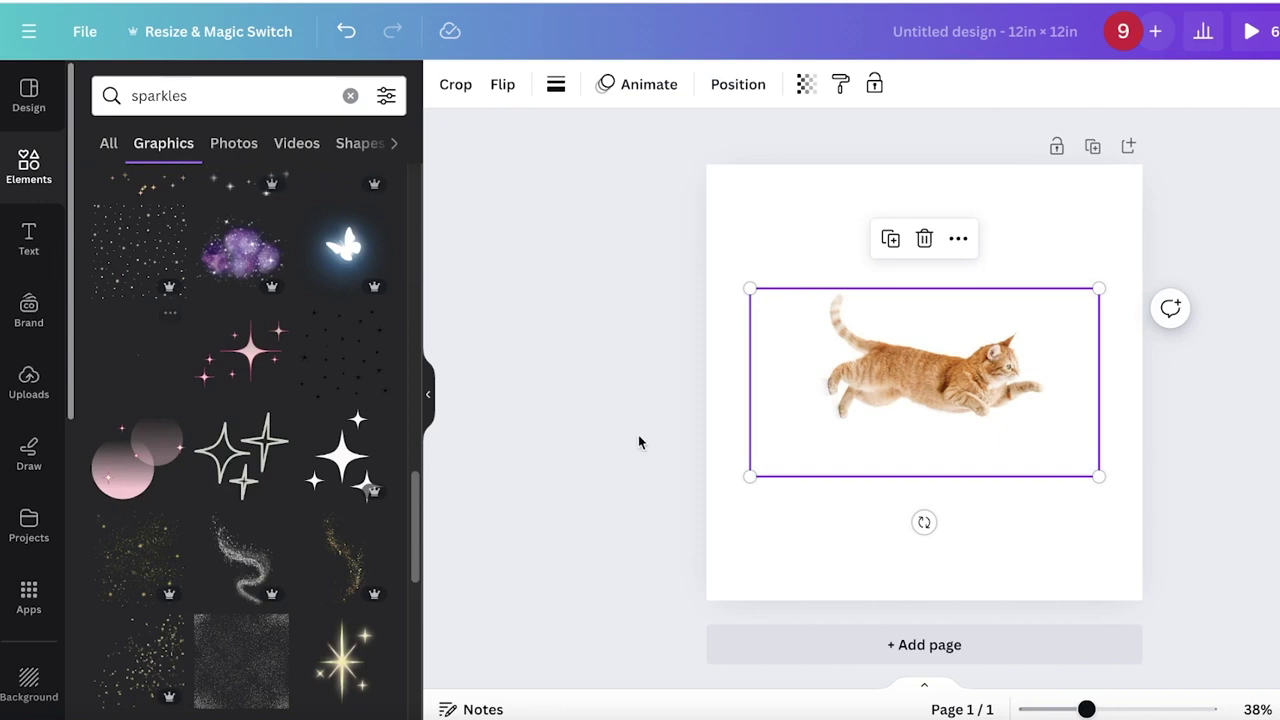
left_click_drag(1097, 289, 1045, 296)
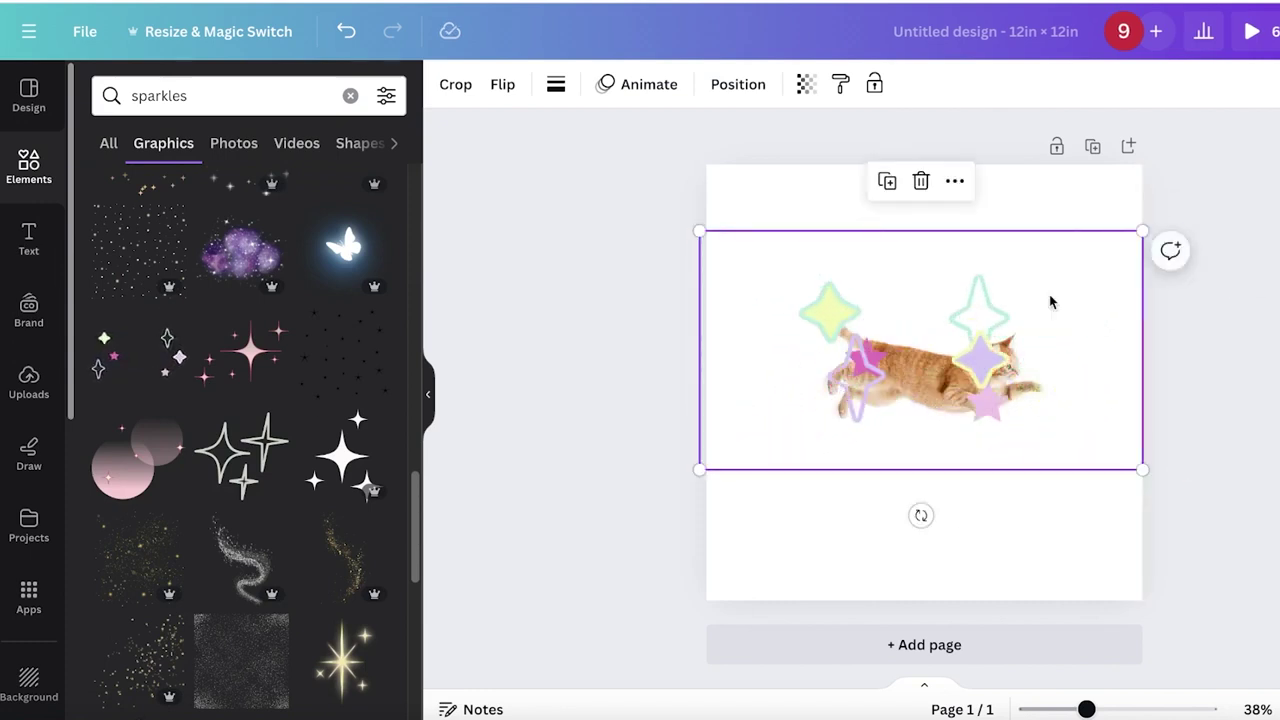
left_click_drag(1143, 231, 1077, 286)
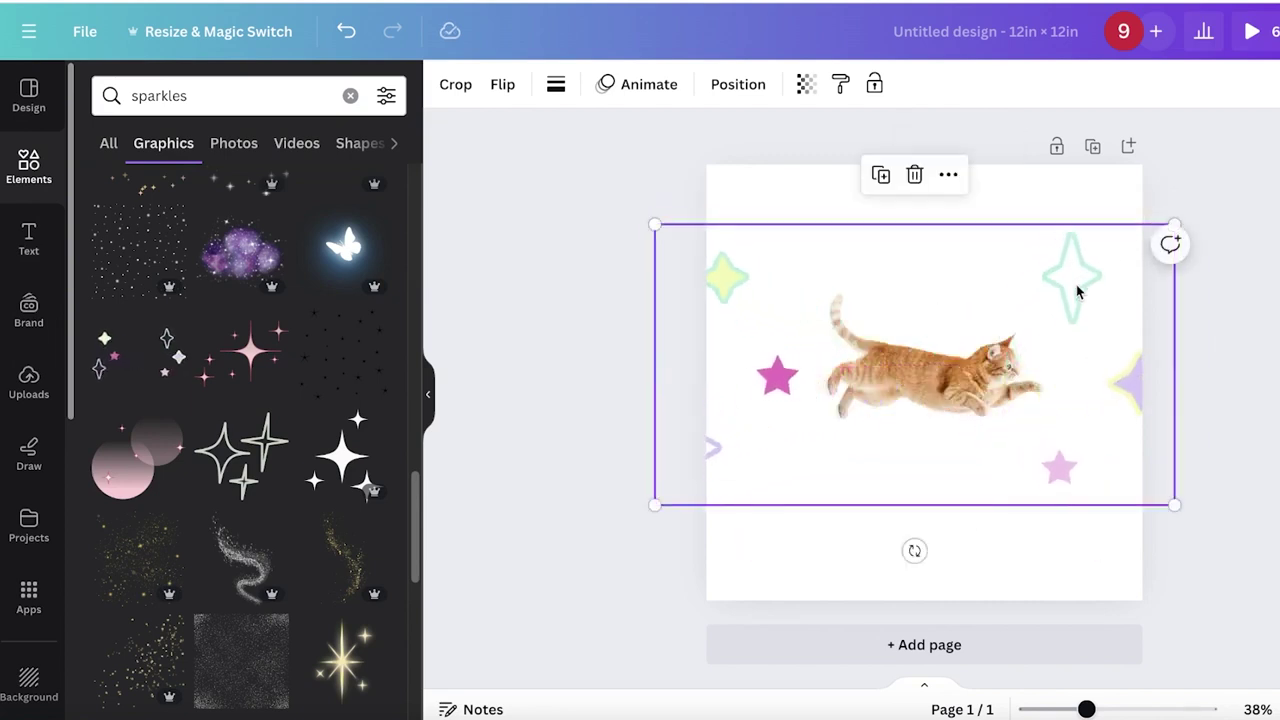
scroll(131, 500, "down", 3)
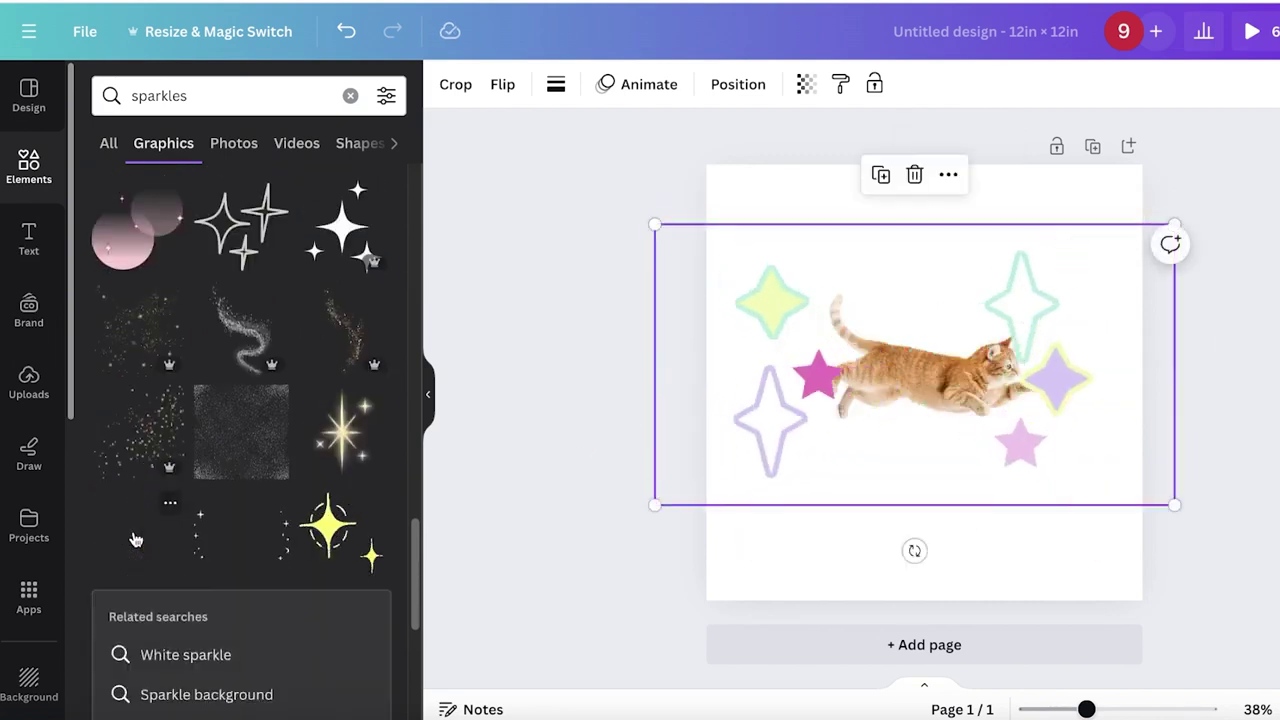
- Add a 'Congratulations' heading and set its font to TAN Harmoni
left_click(29, 238)
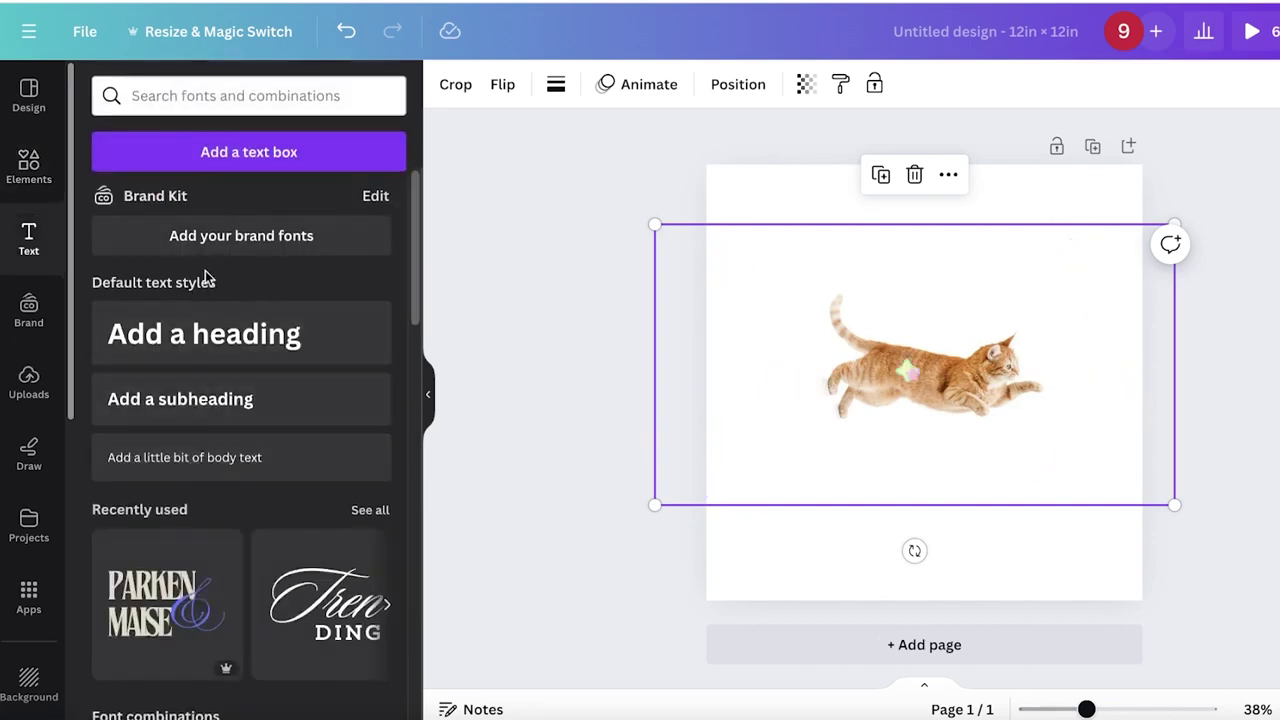
left_click(200, 334)
type("Con")
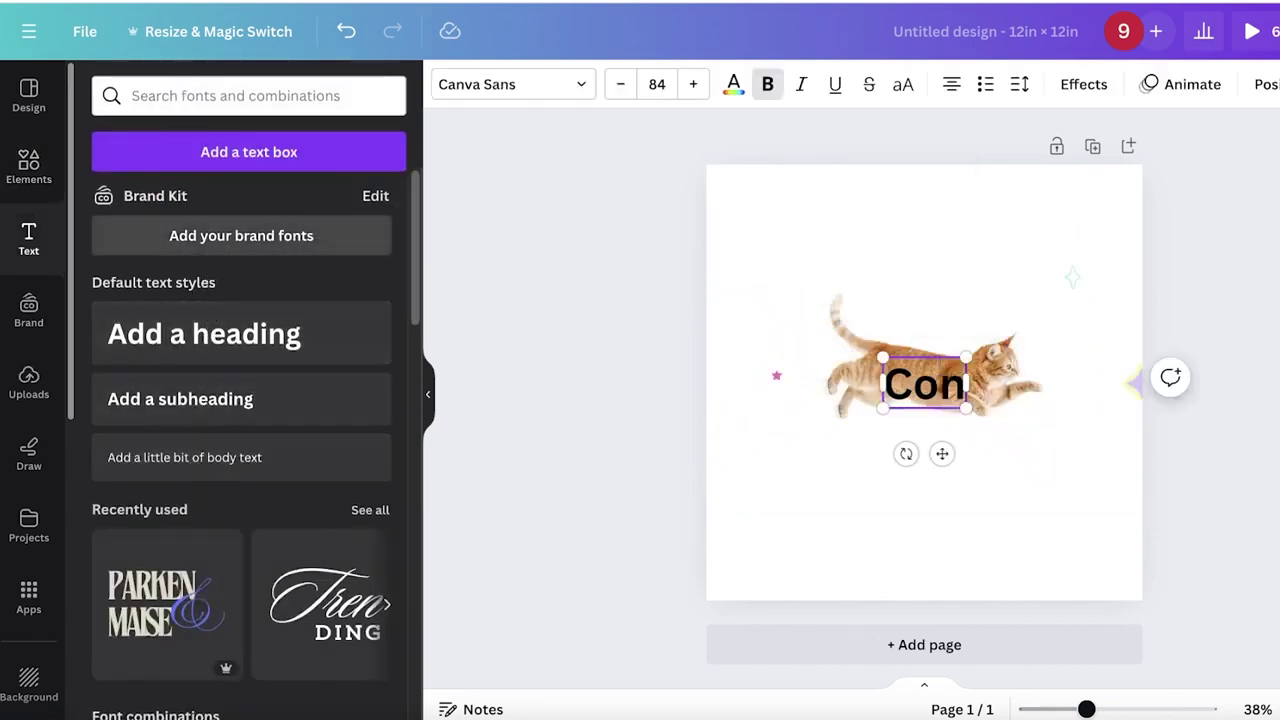
type("gratu")
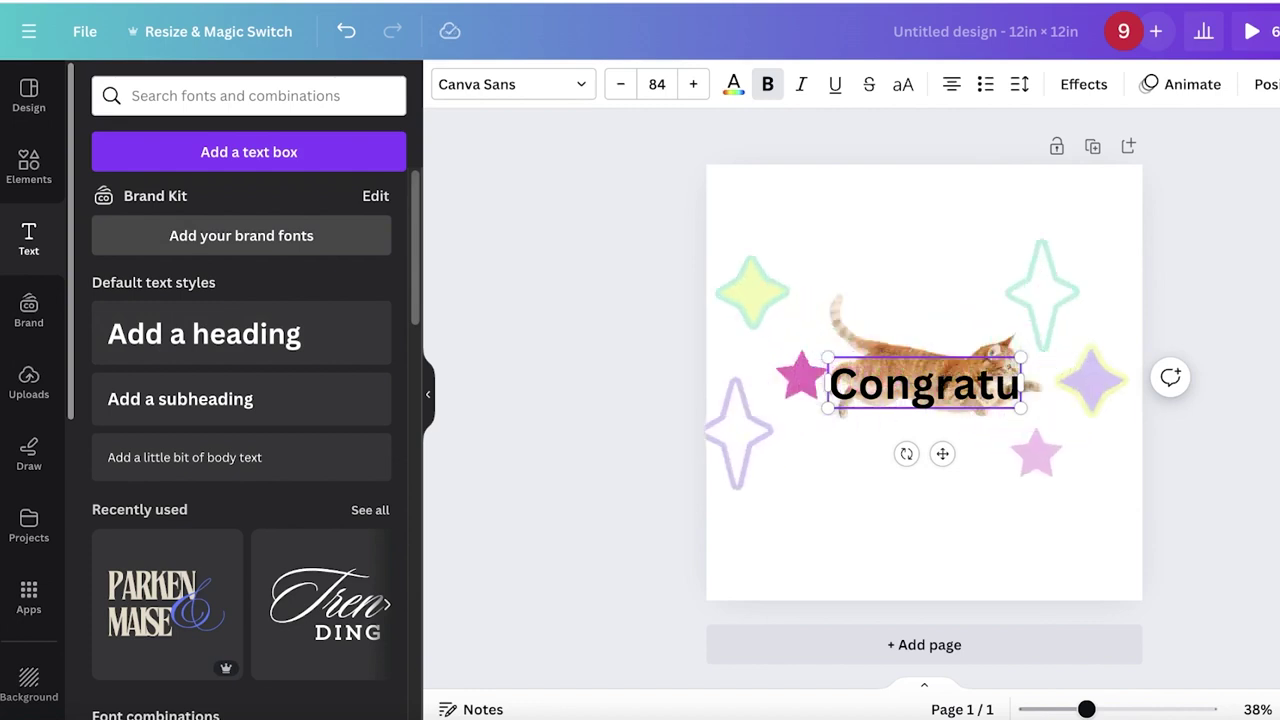
type("lations")
left_click(620, 84)
left_click(580, 95)
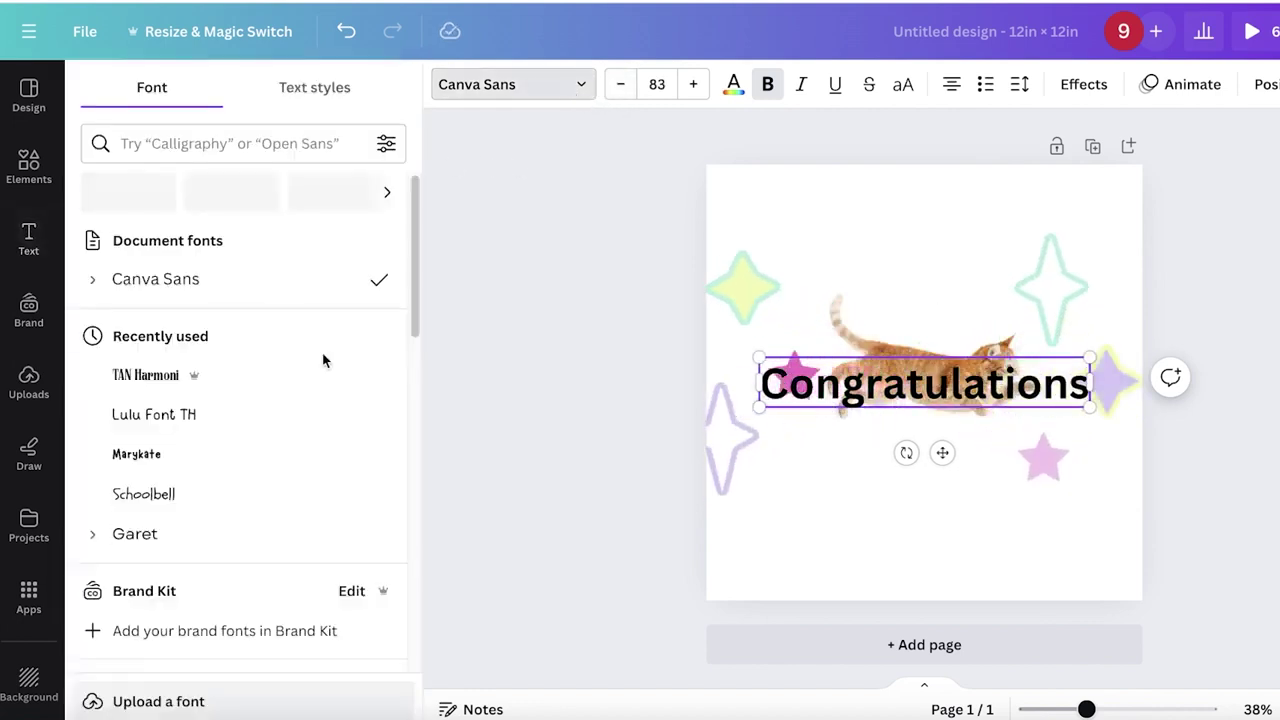
left_click(230, 375)
- Colour the heading with a purple Brand Kit colour and move it below the cat
left_click(736, 86)
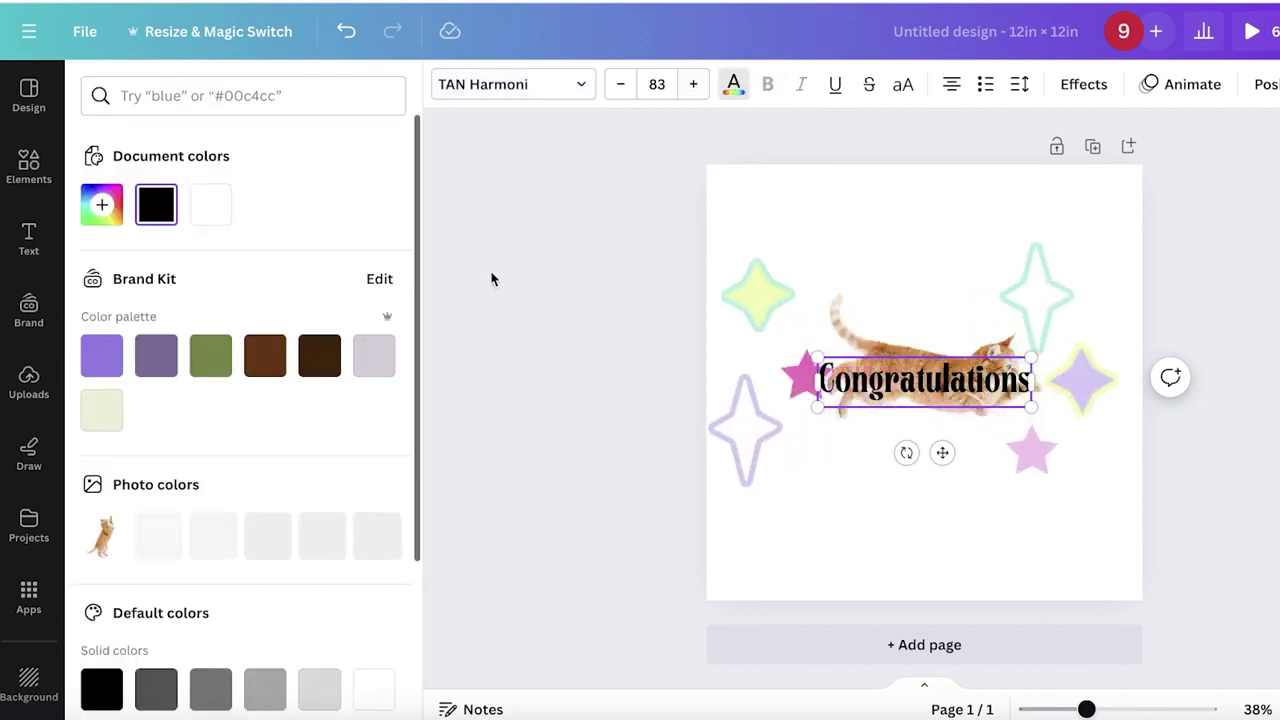
left_click(168, 358)
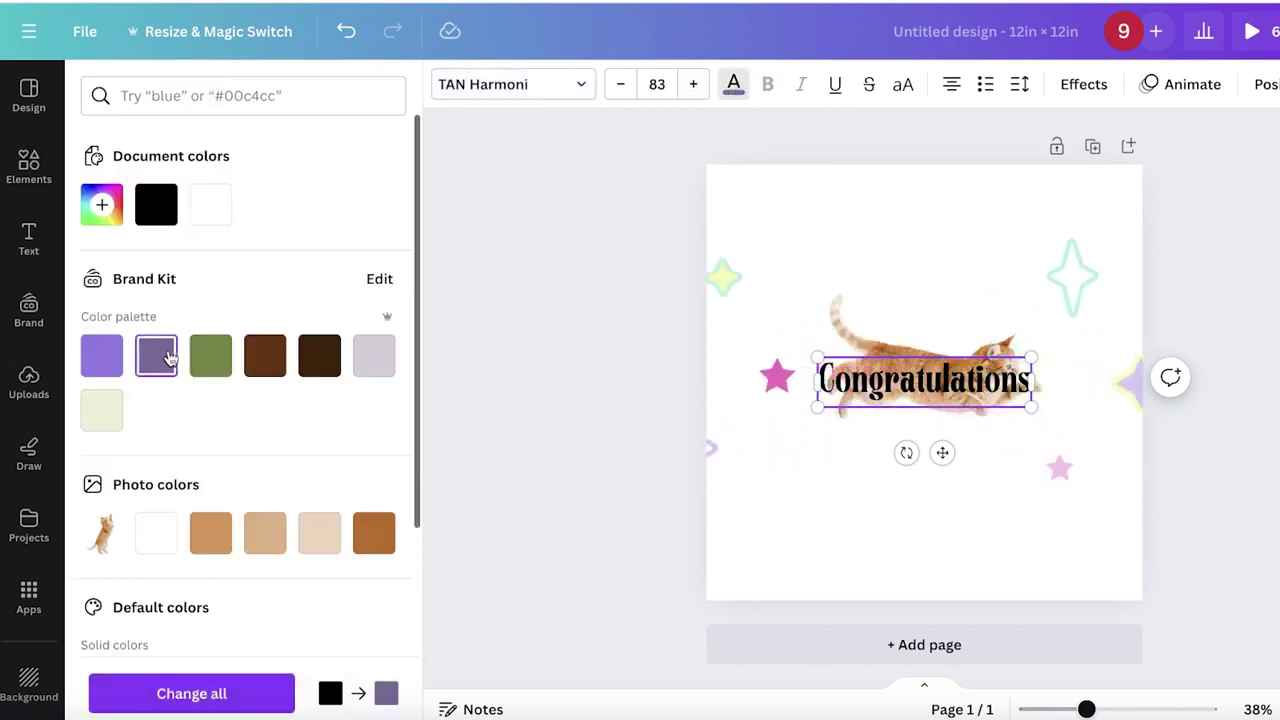
left_click(988, 398)
double_click(988, 398)
left_click(733, 86)
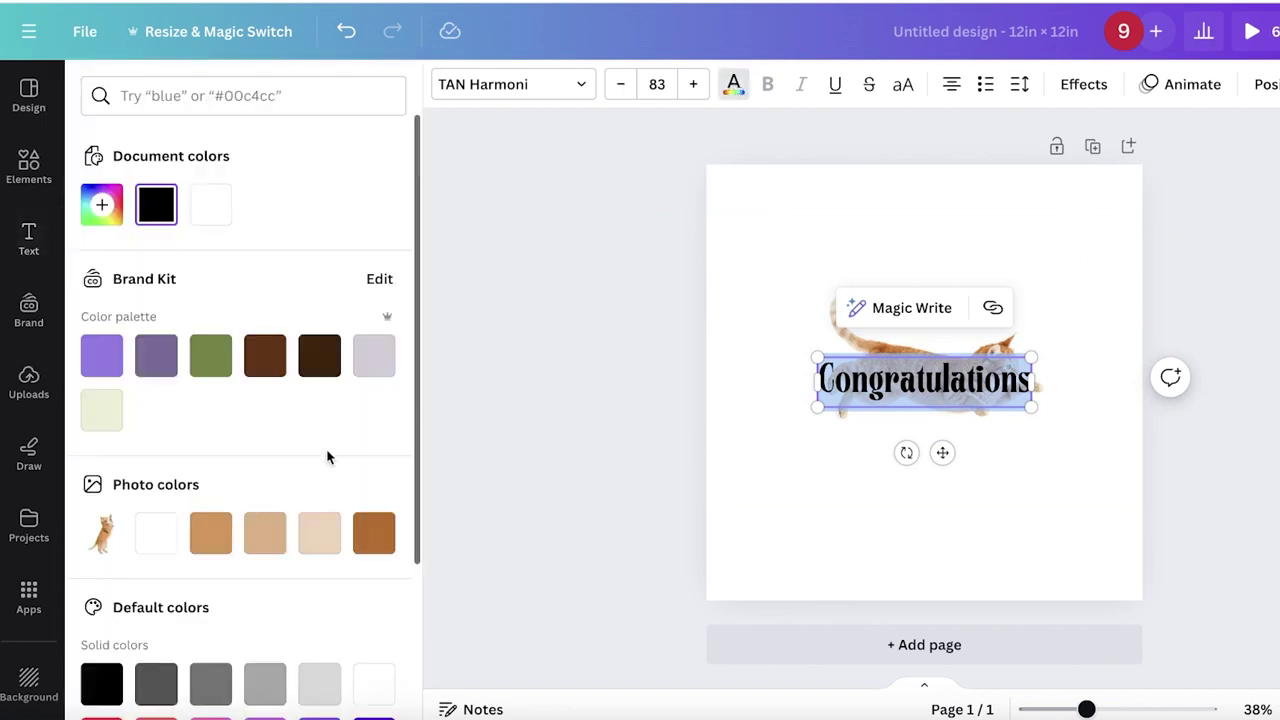
left_click(156, 355)
left_click_drag(943, 455, 948, 571)
left_click(1143, 291)
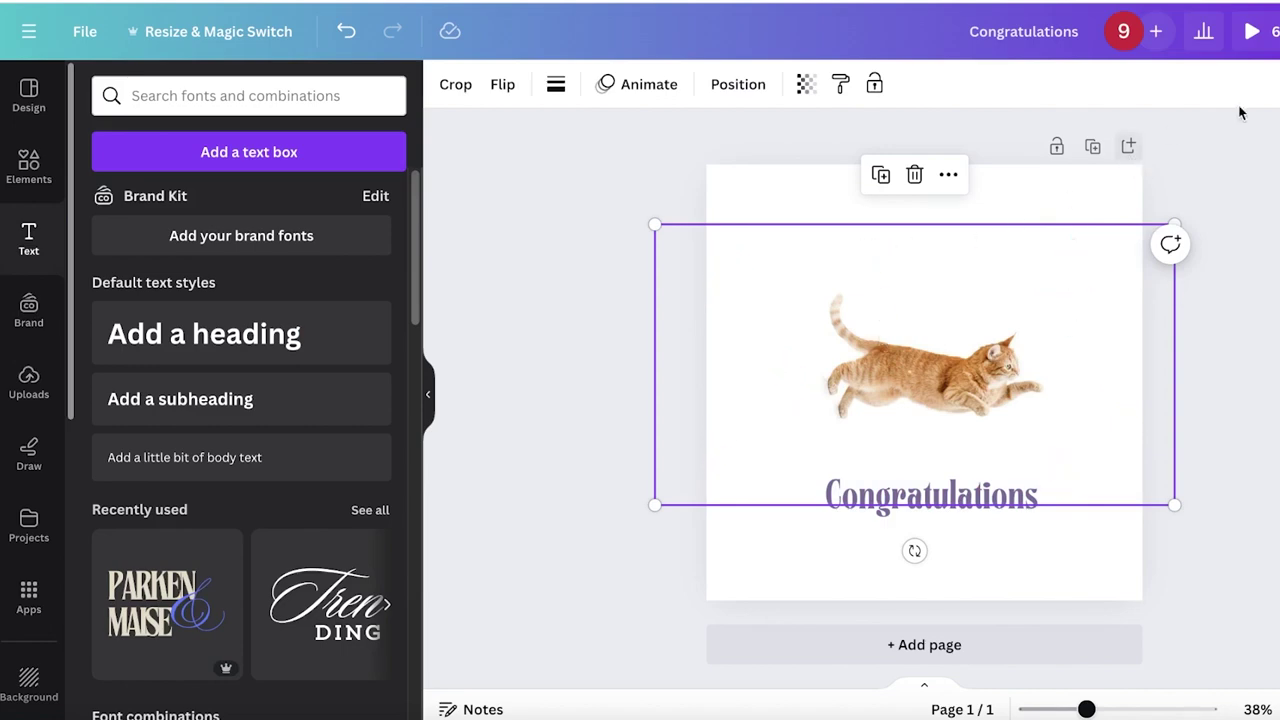
- Preview the Congratulations animation full-screen, then download the design with File type GIF
left_click(1272, 38)
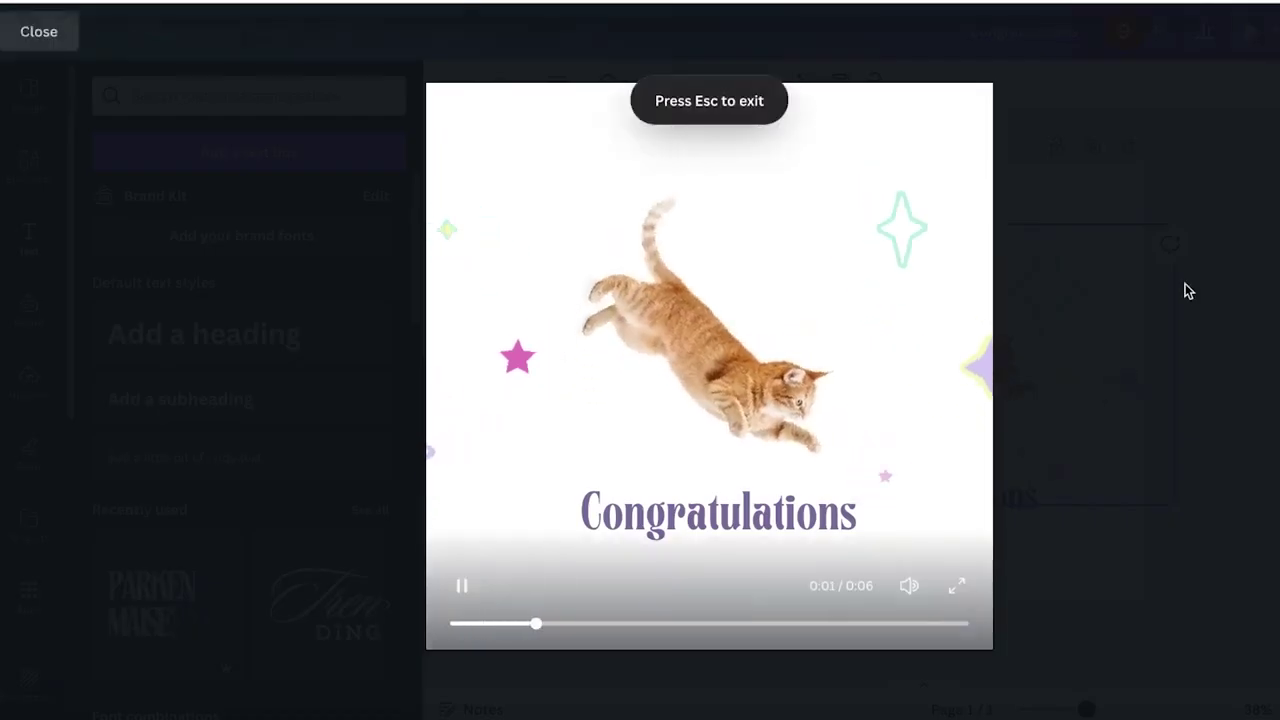
key("Escape")
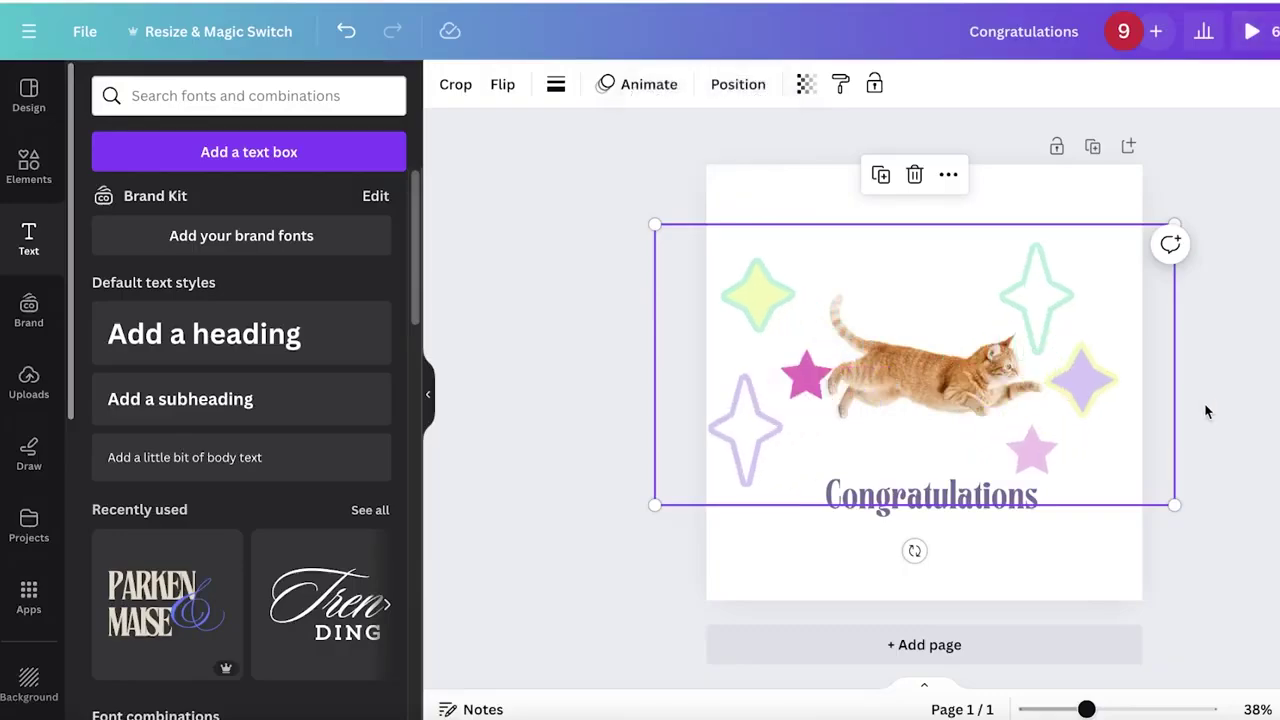
left_click(1233, 31)
left_click(1026, 531)
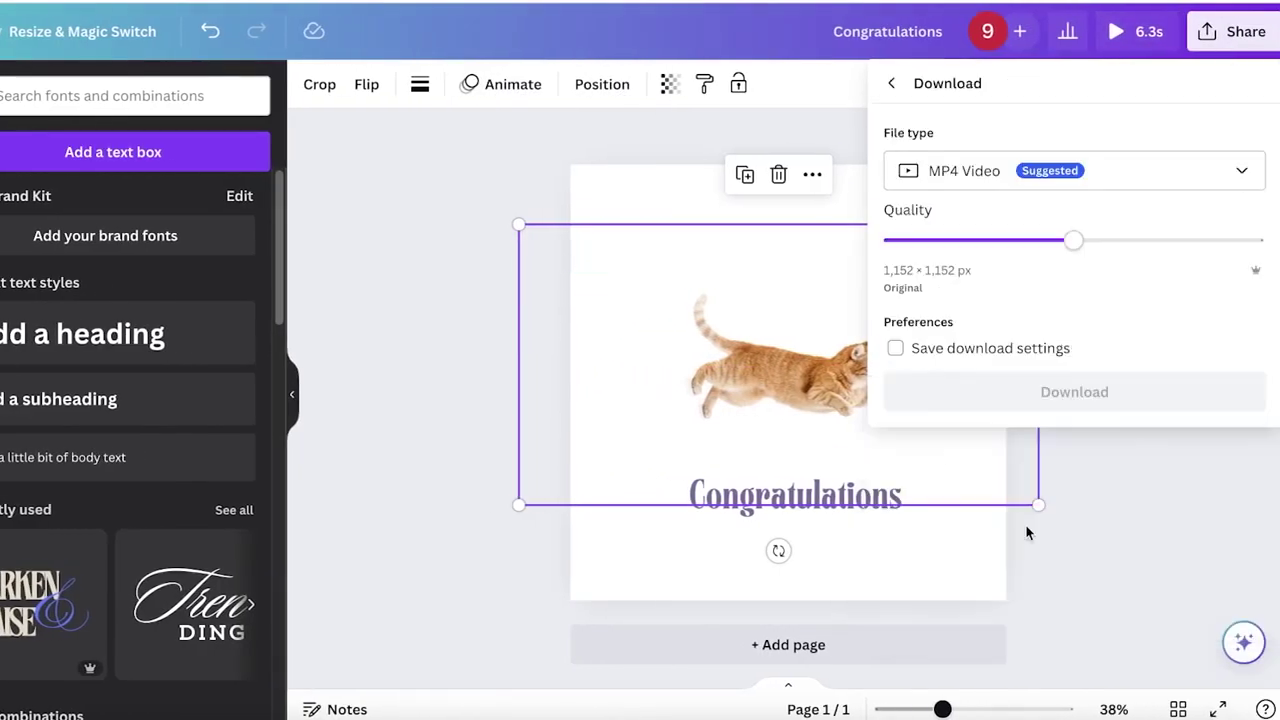
left_click(1028, 178)
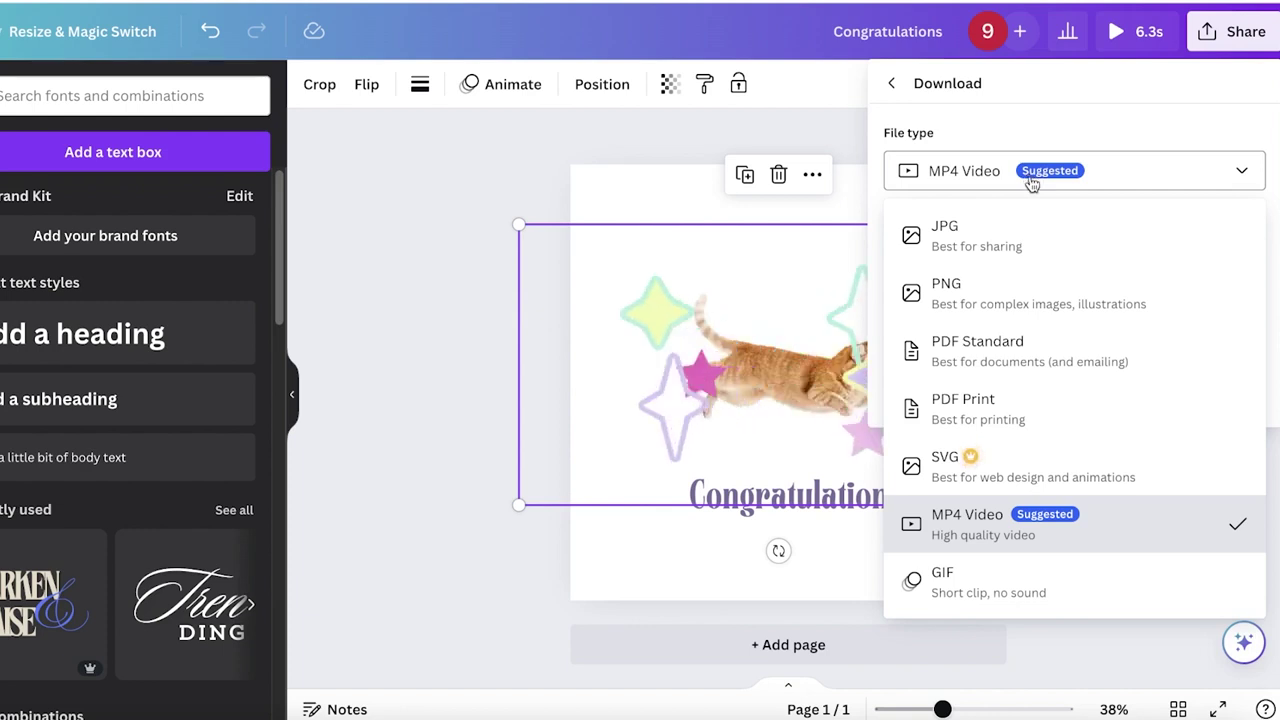
left_click(994, 595)
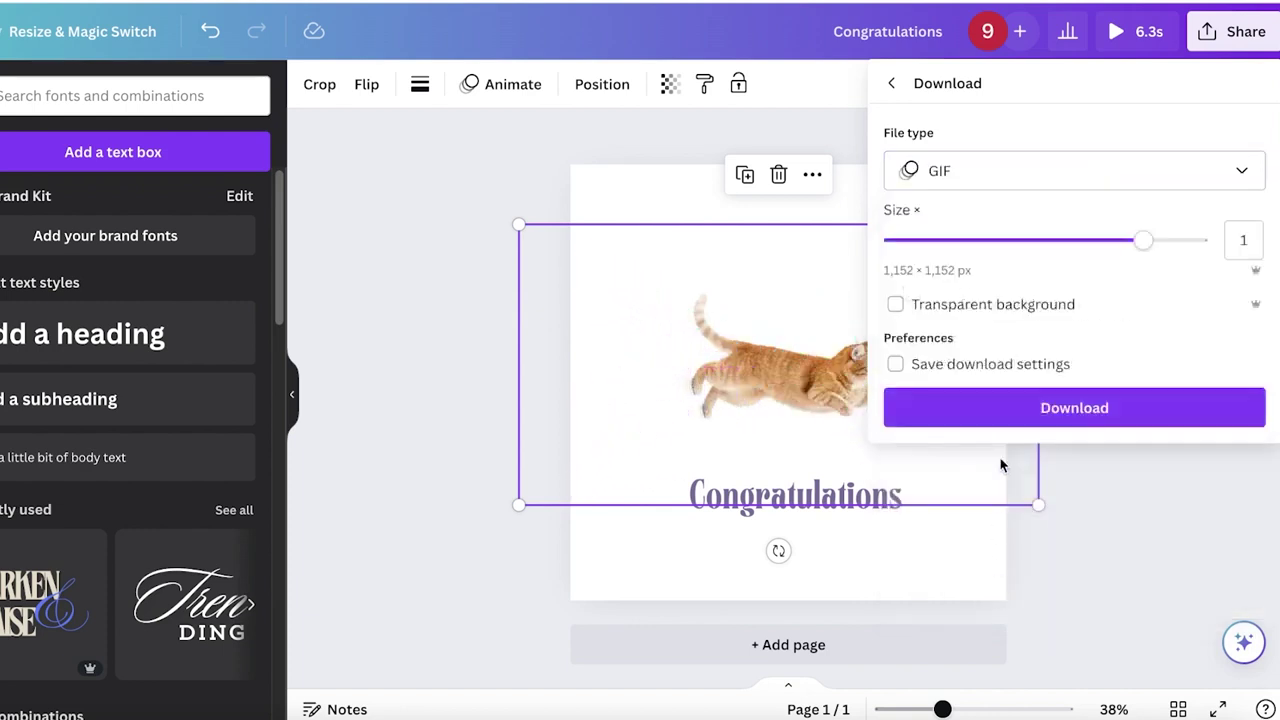
left_click(997, 408)
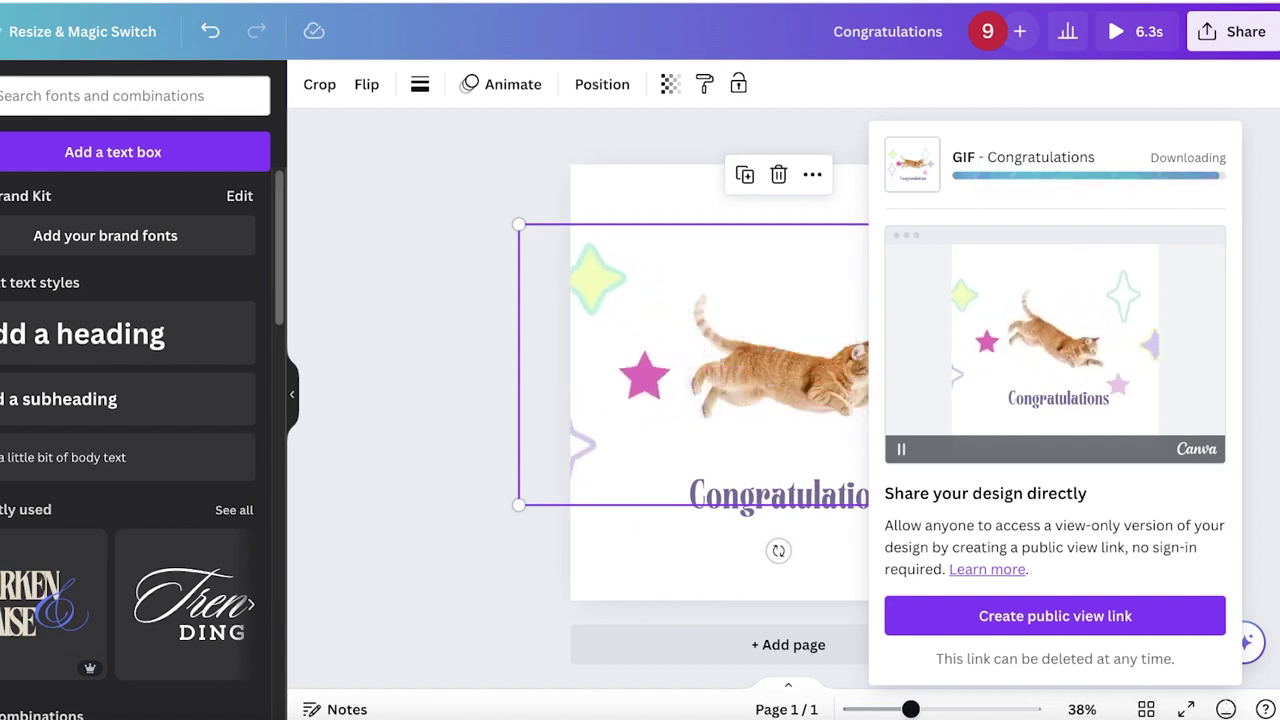
- Check the finished download and reveal Congratulations.gif in the Downloads folder
left_click(1229, 2)
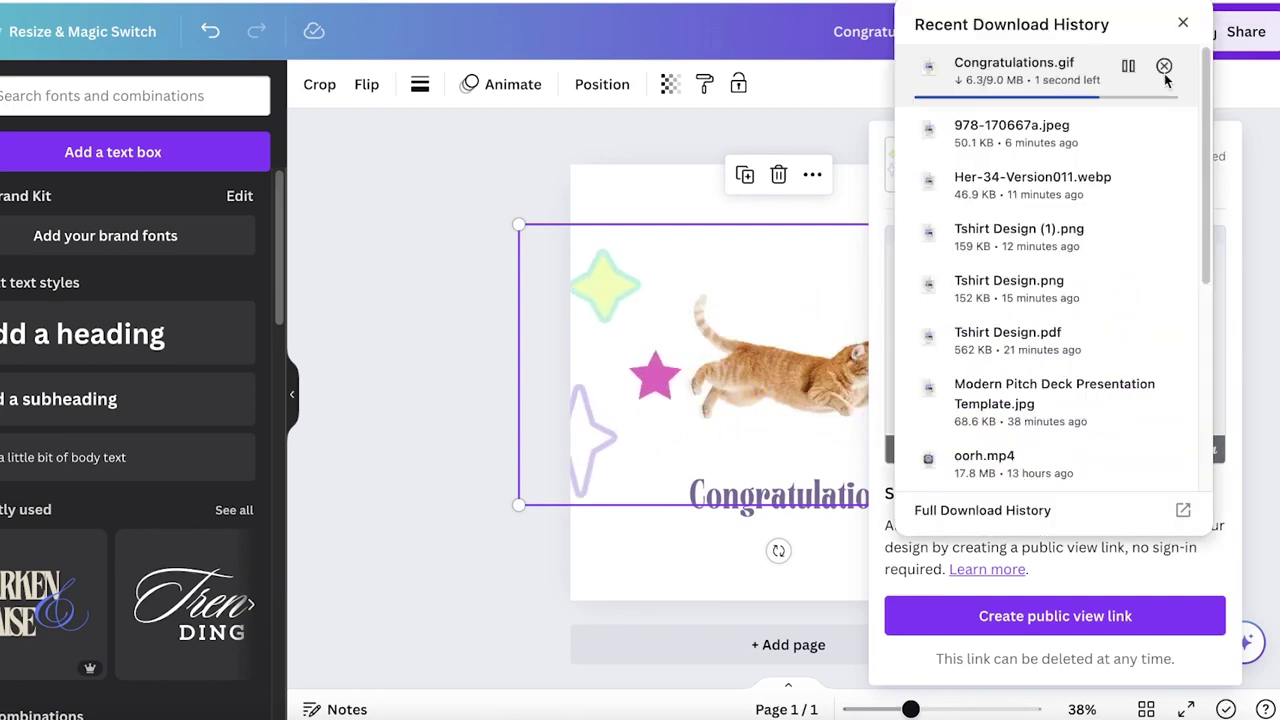
left_click(1127, 67)
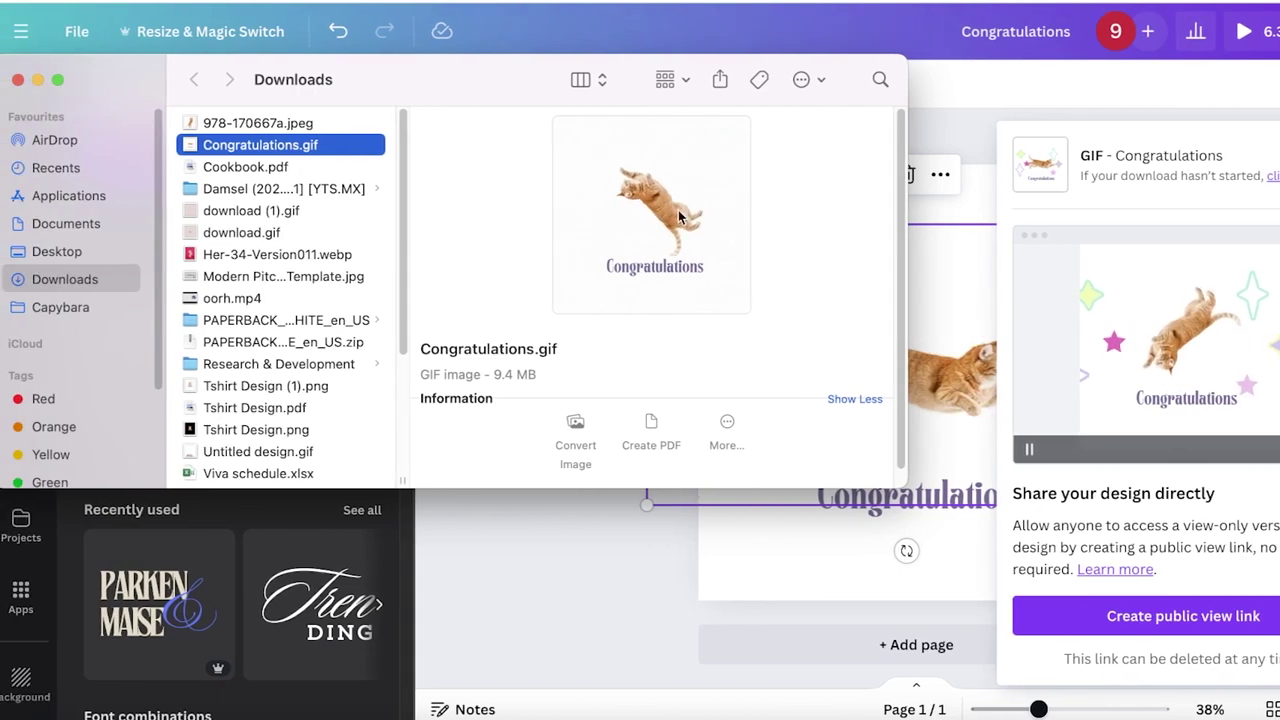
- Open Congratulations.gif in Preview, inspect its frames down to frame 175, and close it
double_click(258, 146)
left_click(74, 283)
scroll(128, 334, "down", 20)
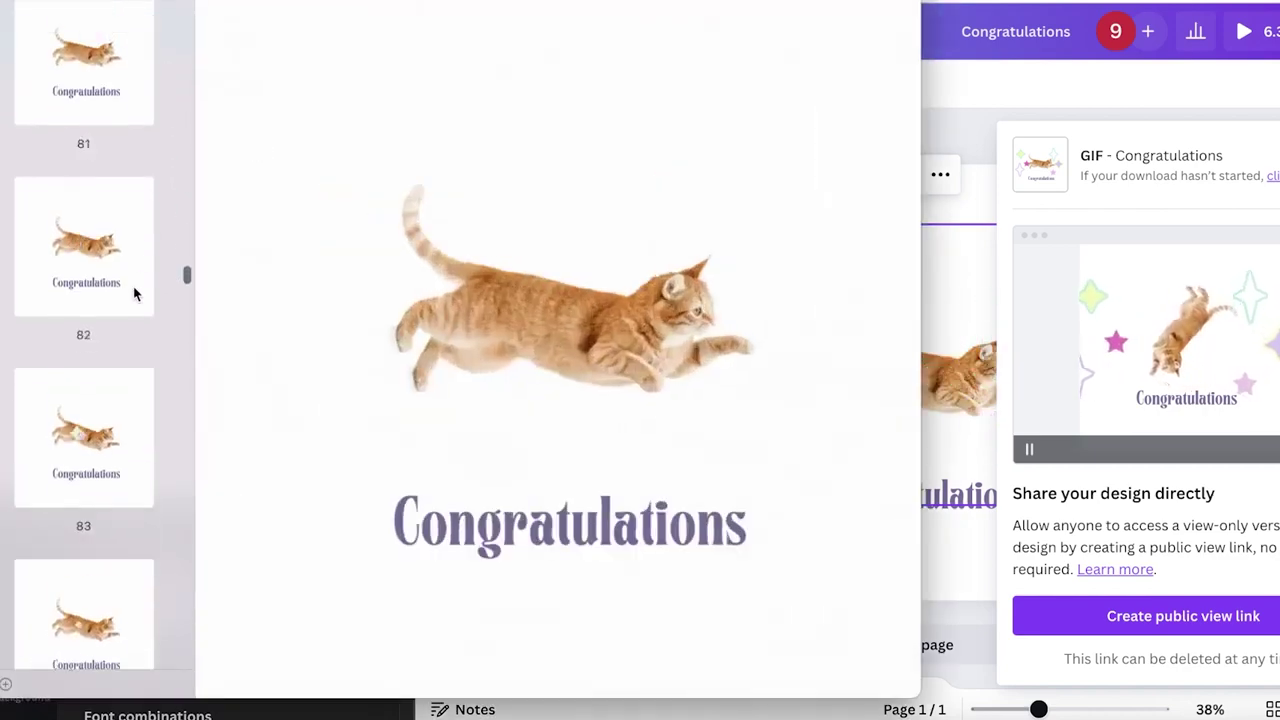
left_click(57, 498)
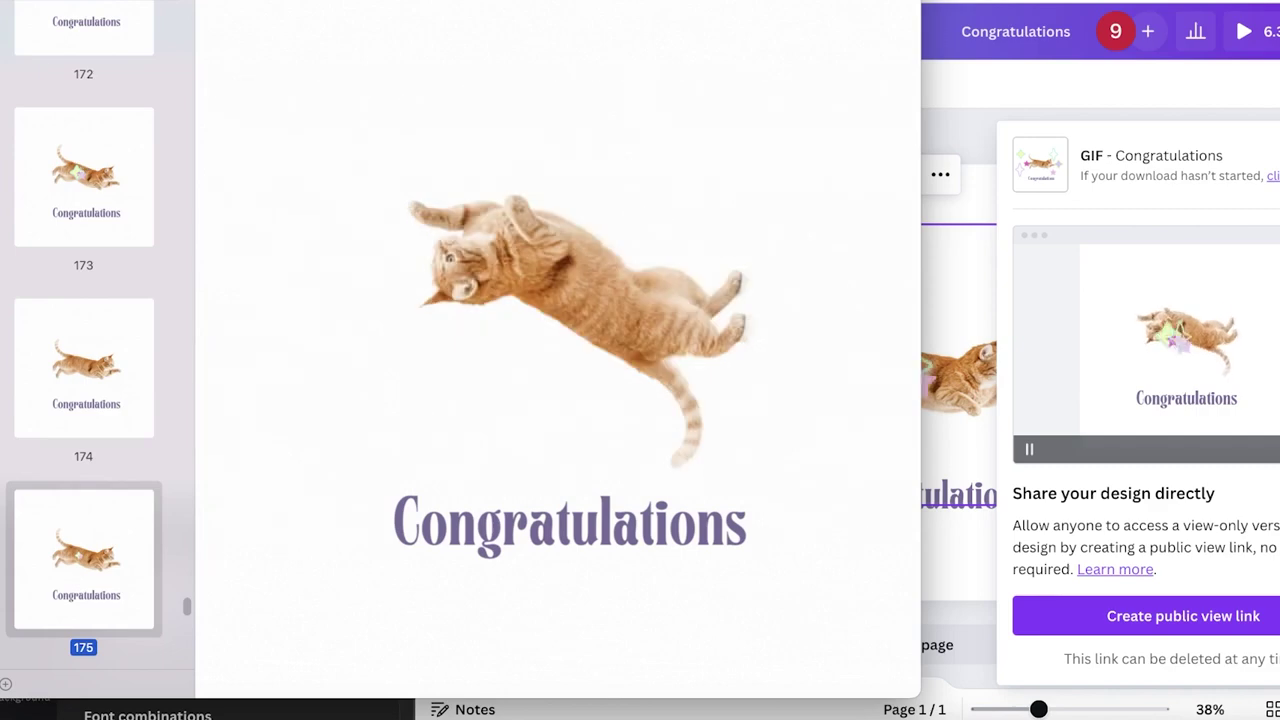
key("super+w")
- View Get Info for Congratulations.gif, then close the Downloads window
left_click(305, 150)
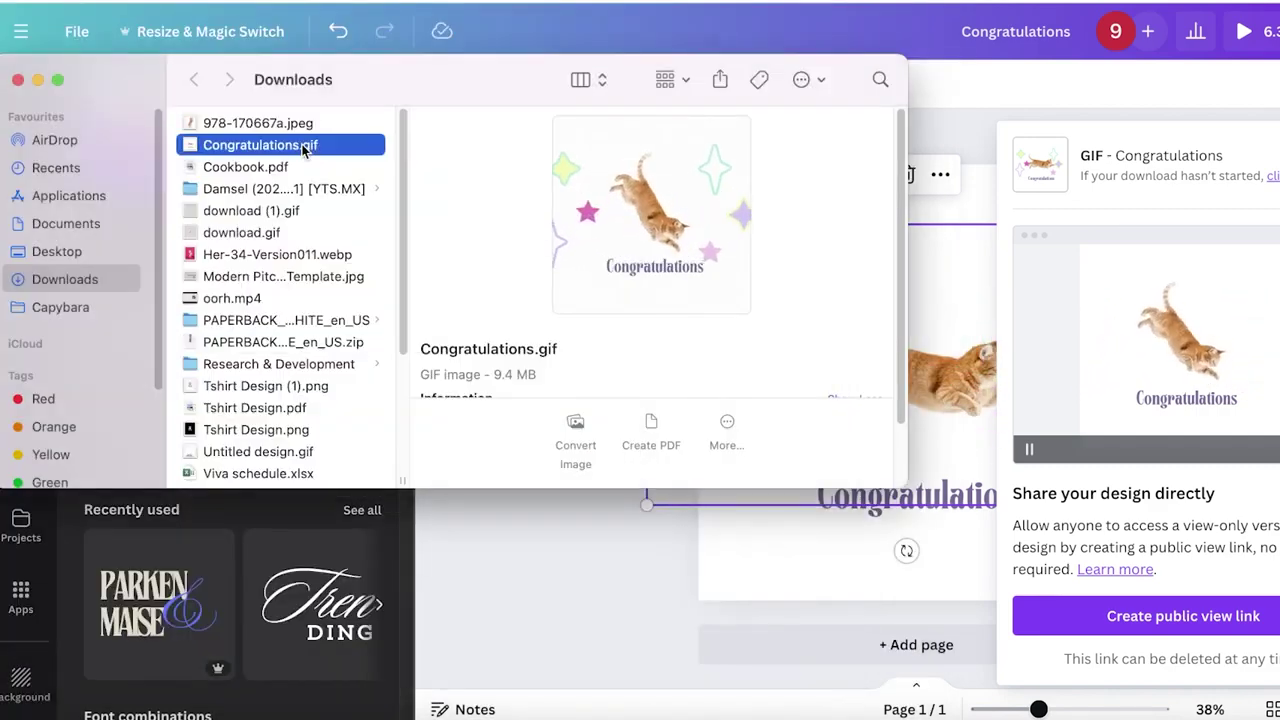
left_click(348, 150)
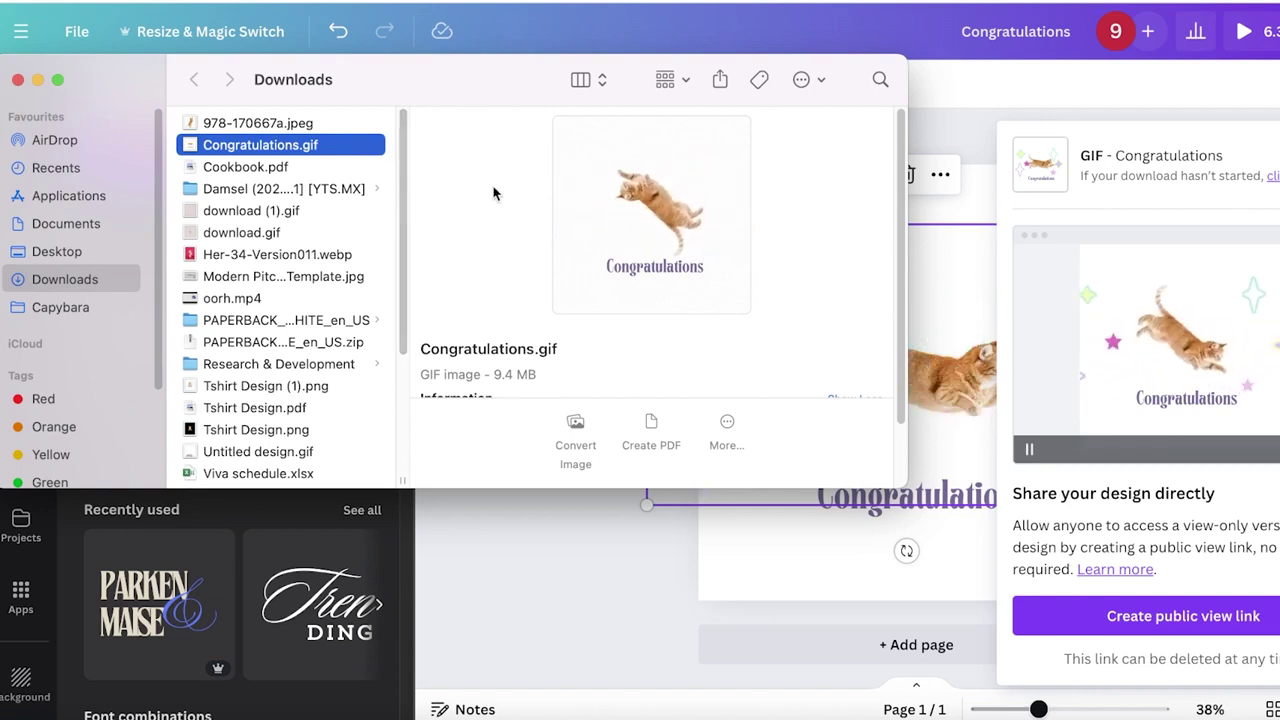
right_click(330, 150)
left_click(430, 248)
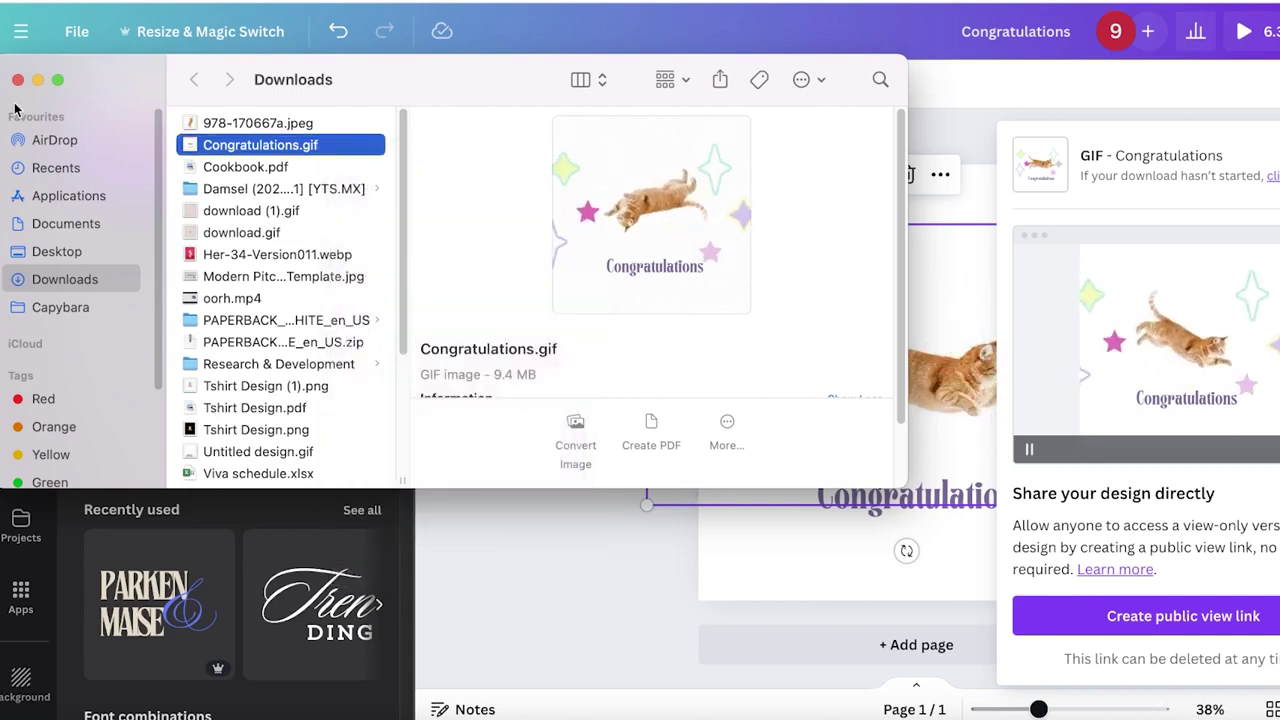
left_click(17, 80)
- Dismiss the download panel, delete the sparkles graphic and the leaping cat, leaving the heading
left_click(574, 403)
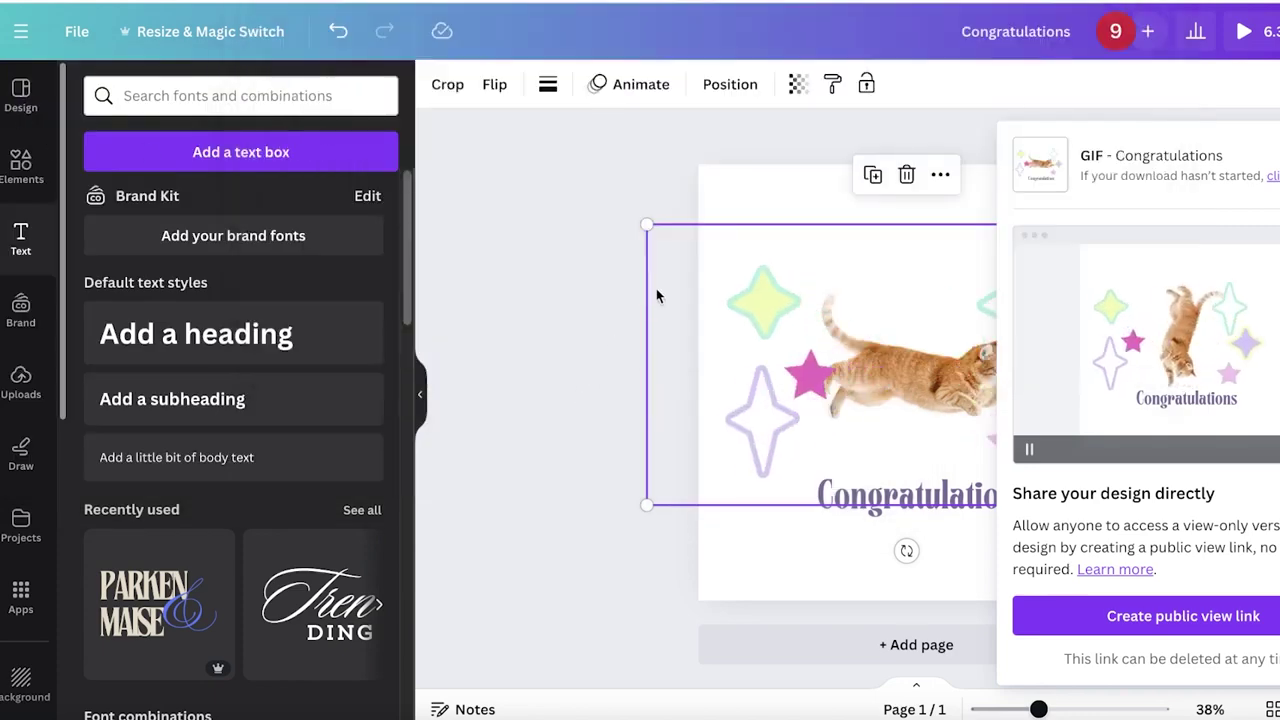
left_click(504, 252)
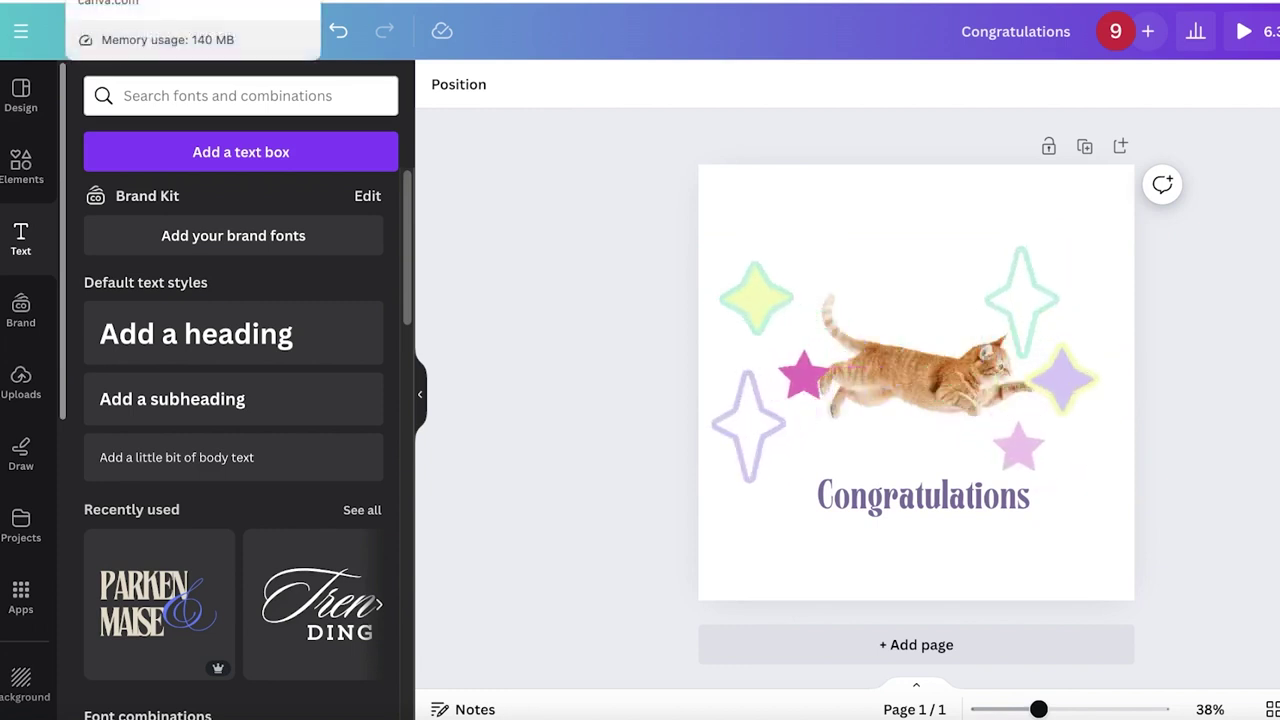
left_click(1046, 363)
key("Delete")
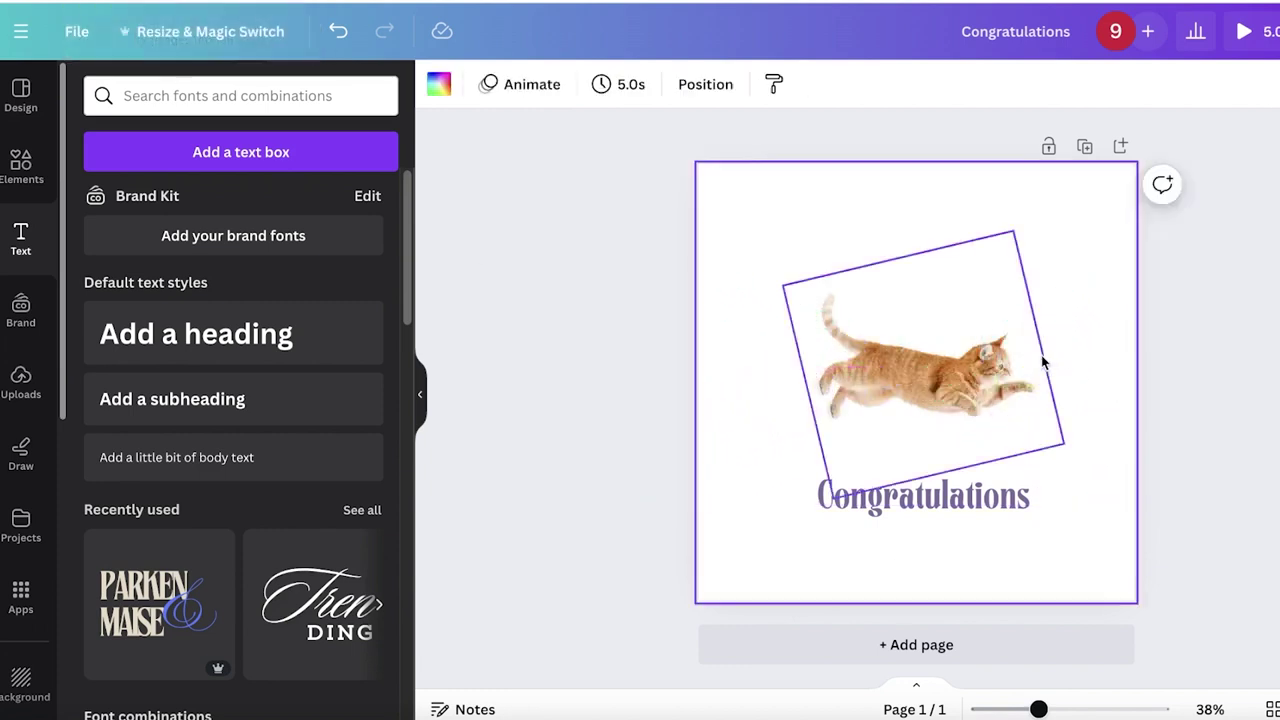
left_click(963, 376)
key("Delete")
left_click(948, 530)
- Delete the Congratulations heading and search Elements for 'cat'
key("Delete")
left_click(12, 172)
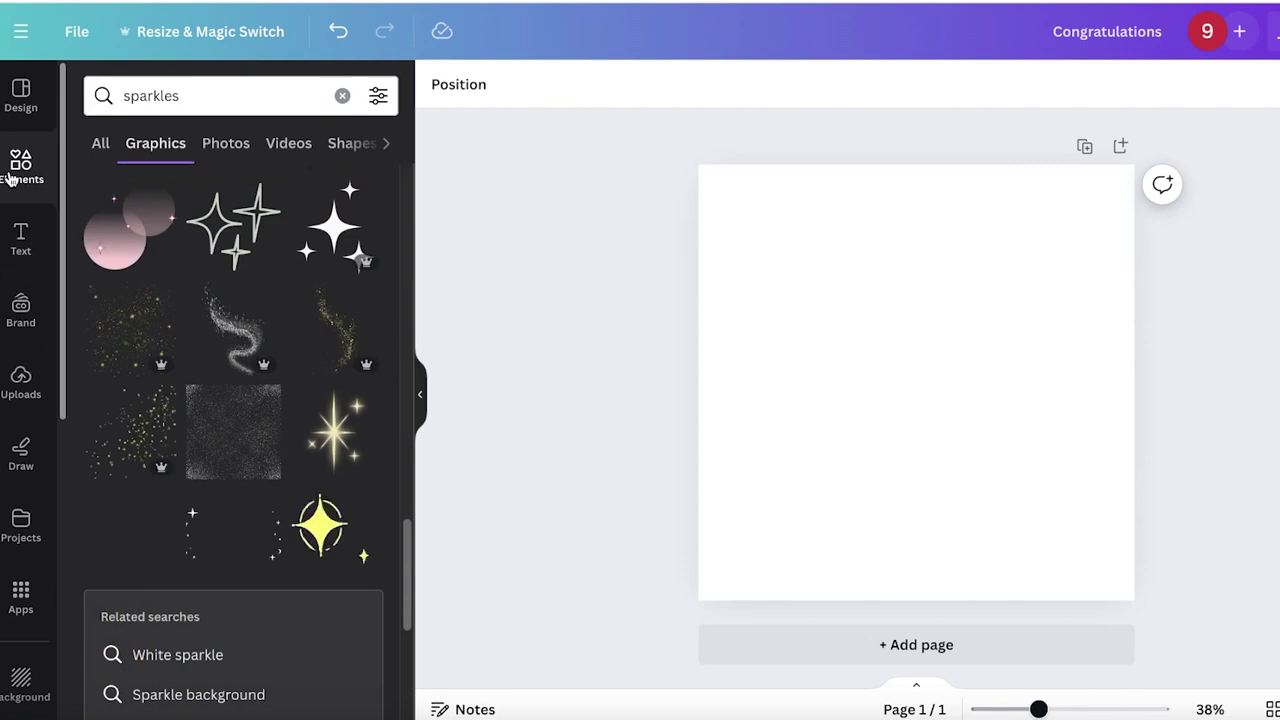
left_click(163, 97)
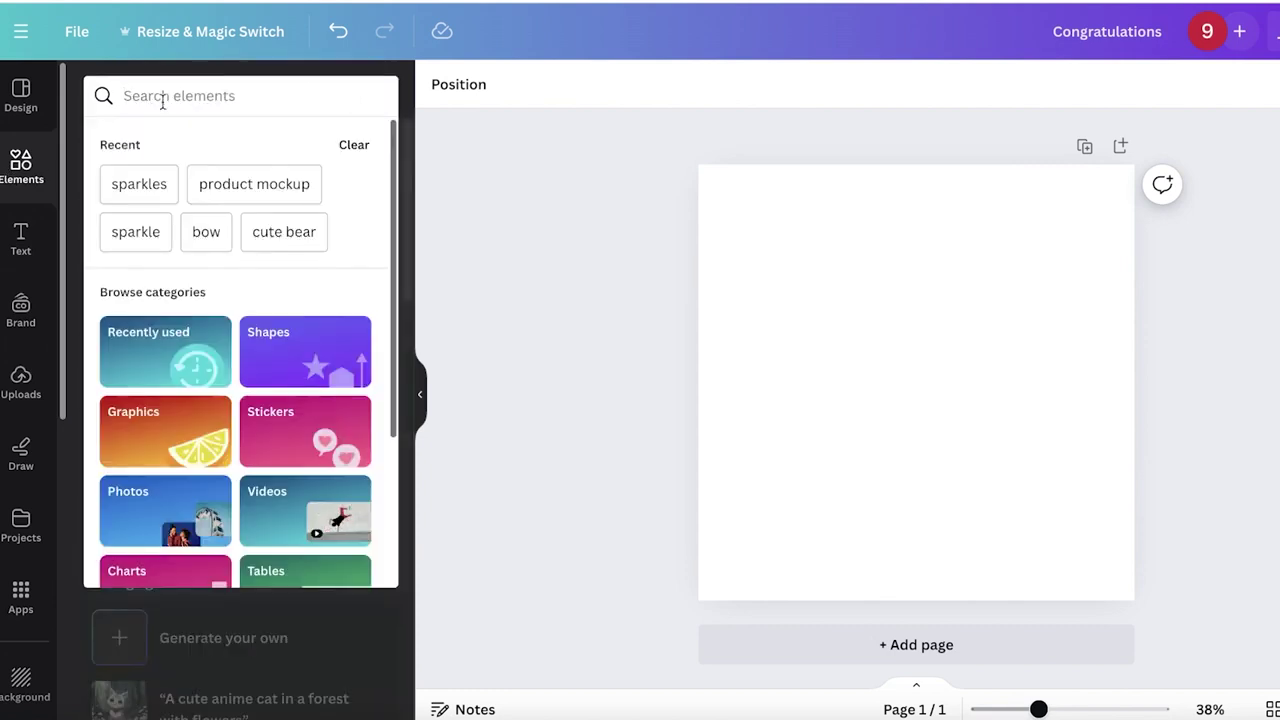
type("cst")
key("Return")
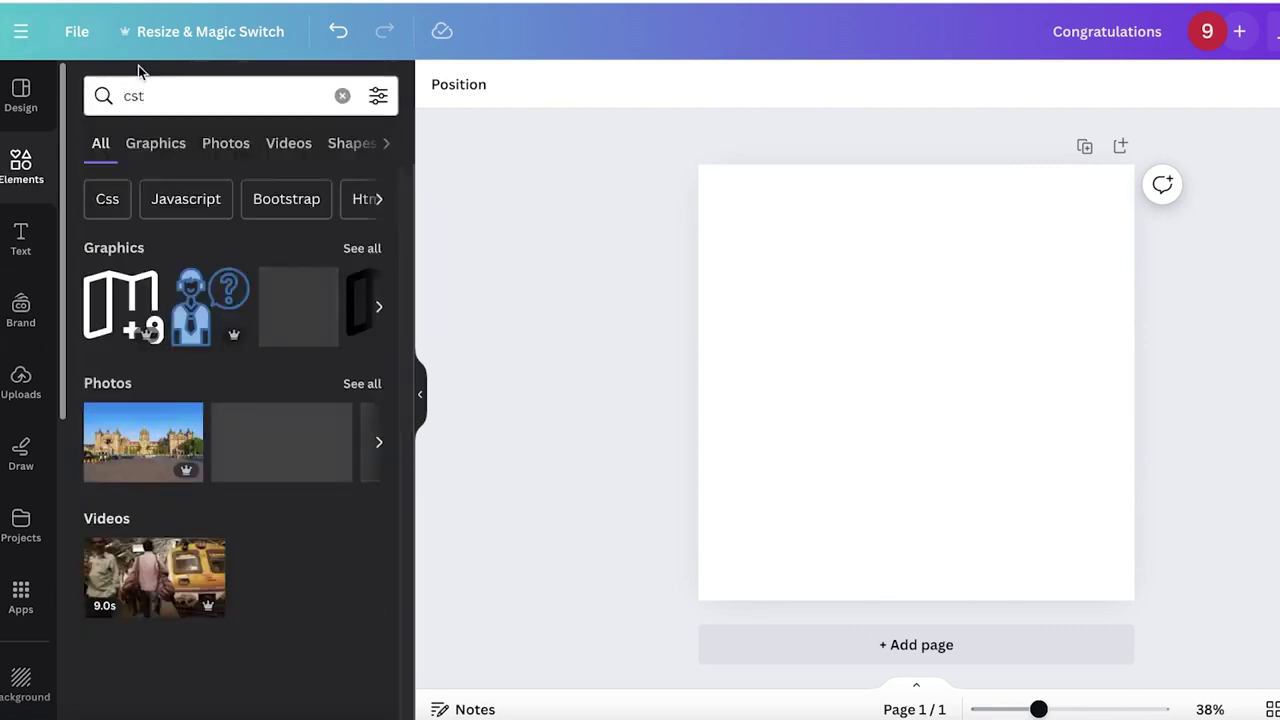
double_click(176, 95)
type("cat")
key("Return")
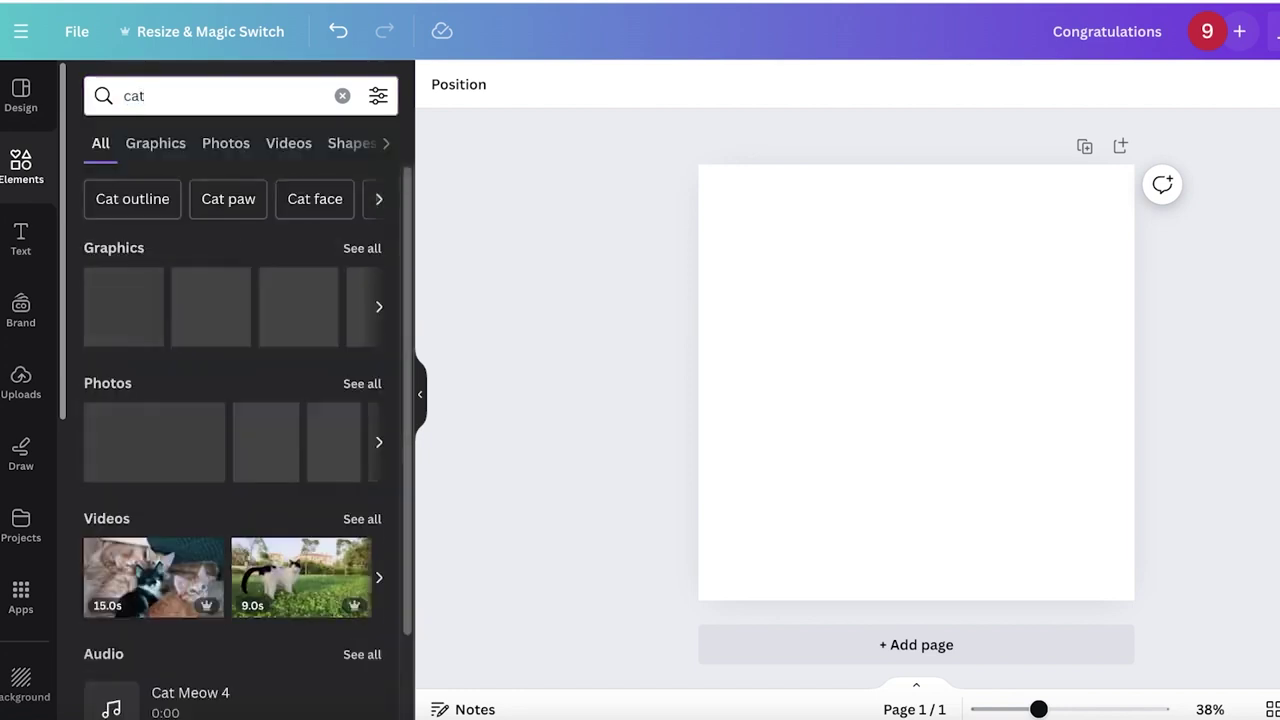
- Add the orange kitten photo, enlarge it across the page, and centre it
left_click(355, 386)
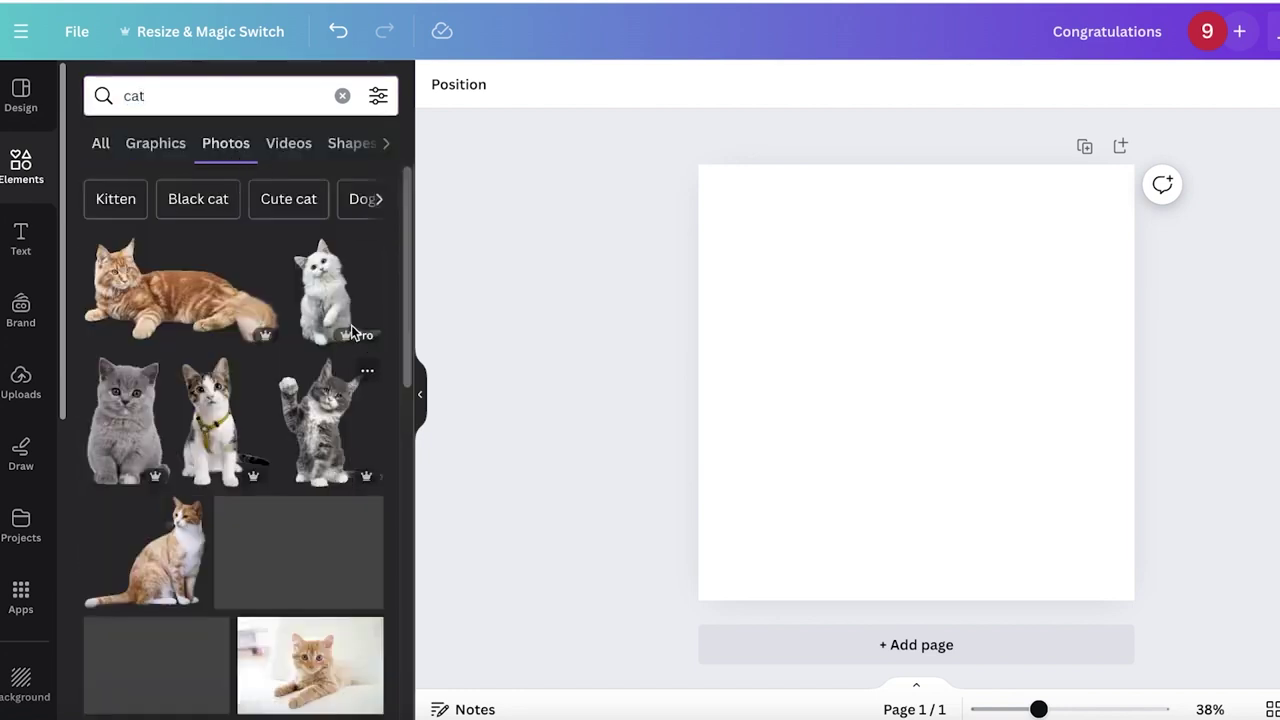
scroll(351, 325, "down", 3)
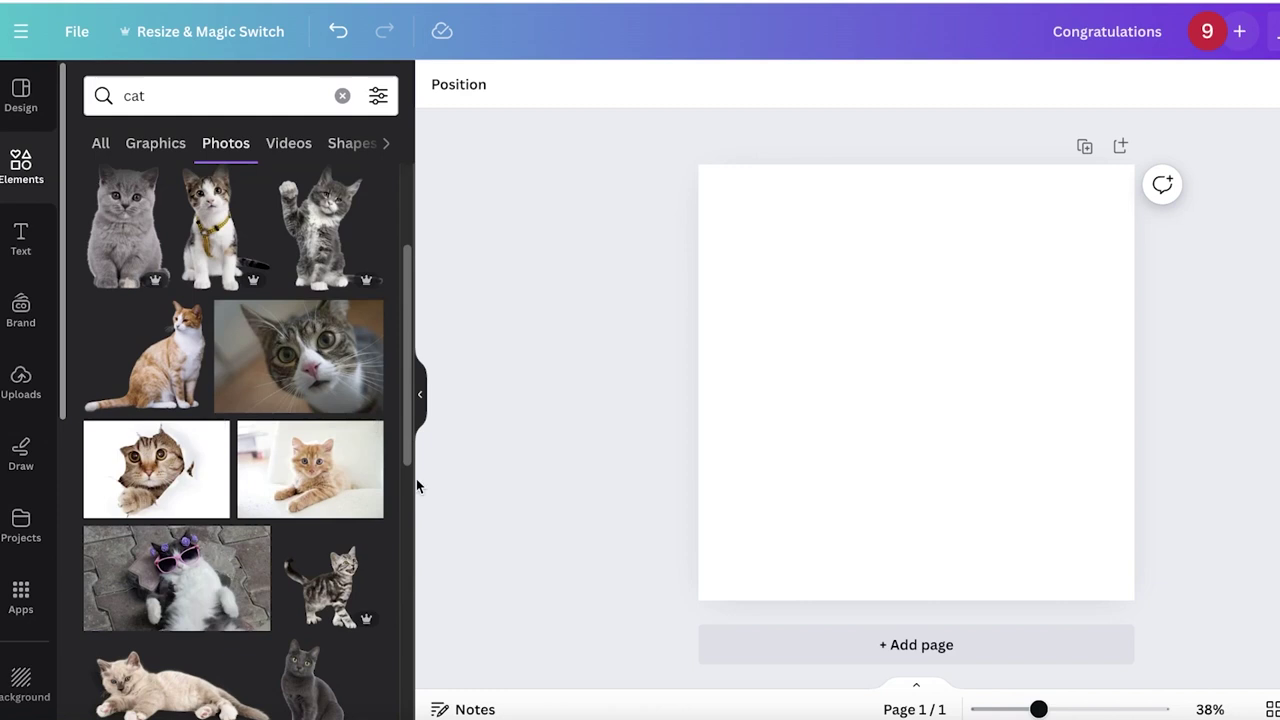
scroll(300, 470, "down", 2)
left_click(310, 380)
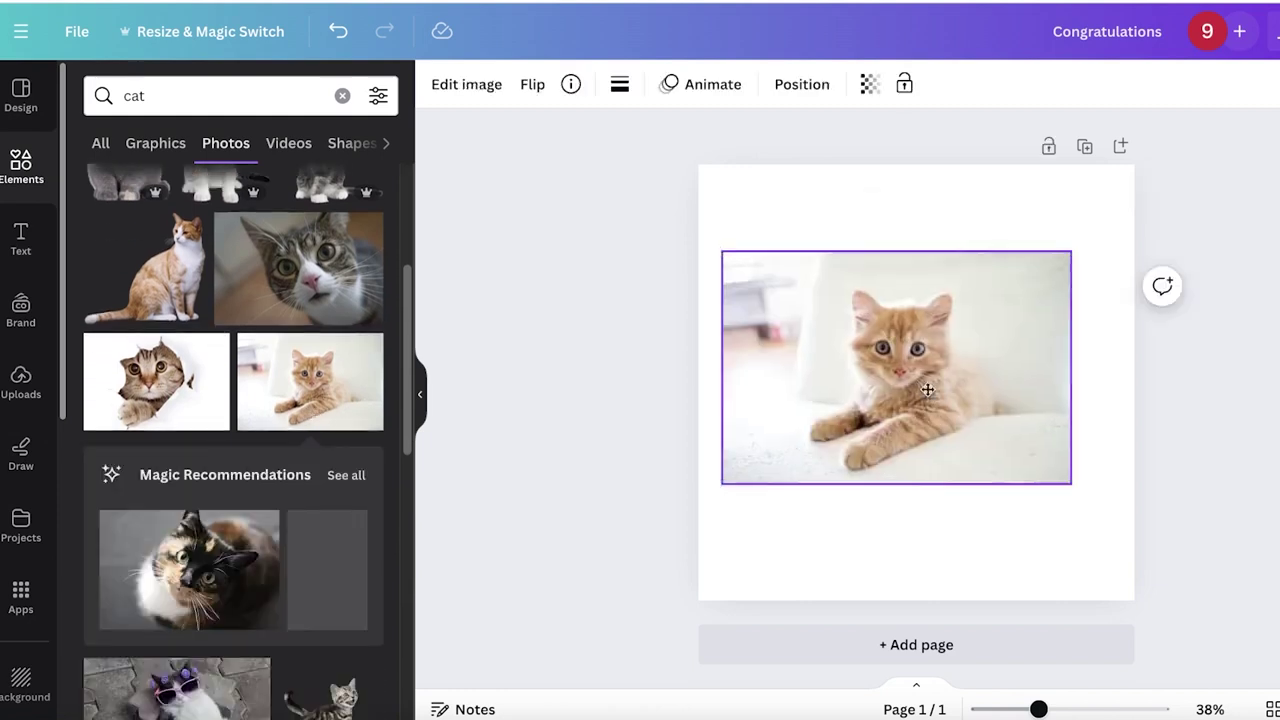
left_click_drag(1065, 455, 1146, 508)
left_click_drag(1020, 423, 998, 436)
left_click(12, 182)
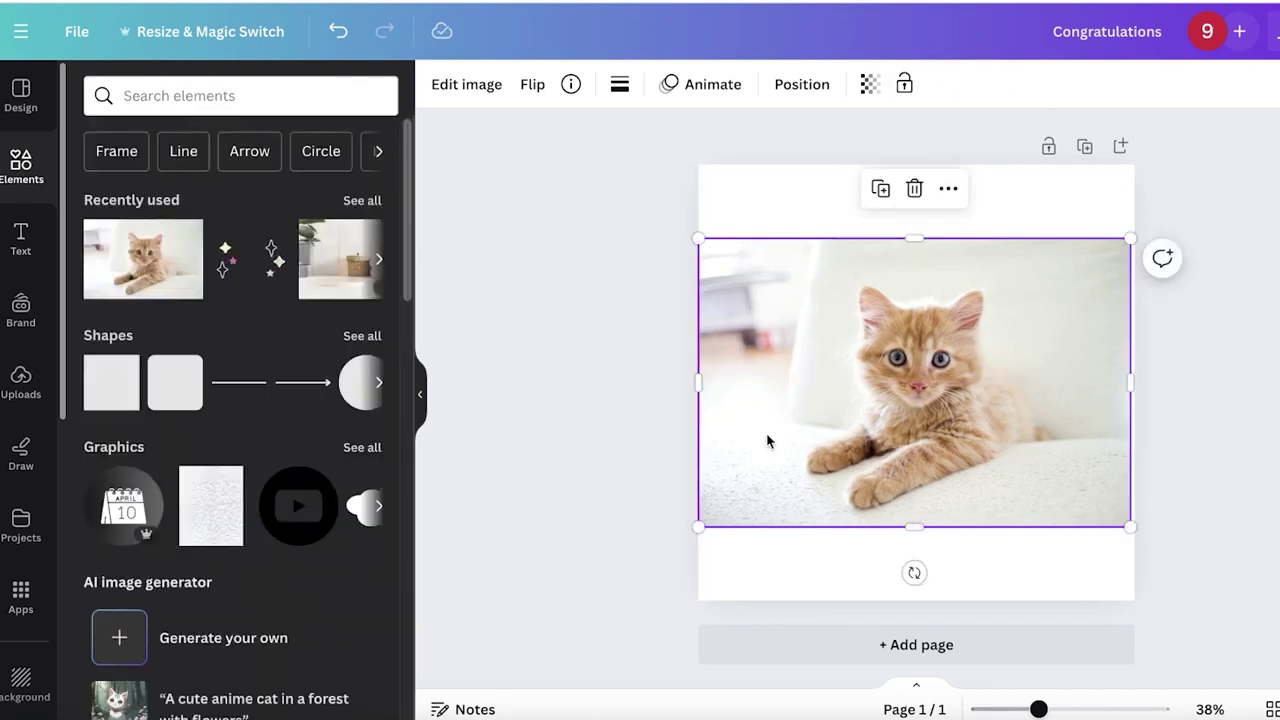
left_click(702, 86)
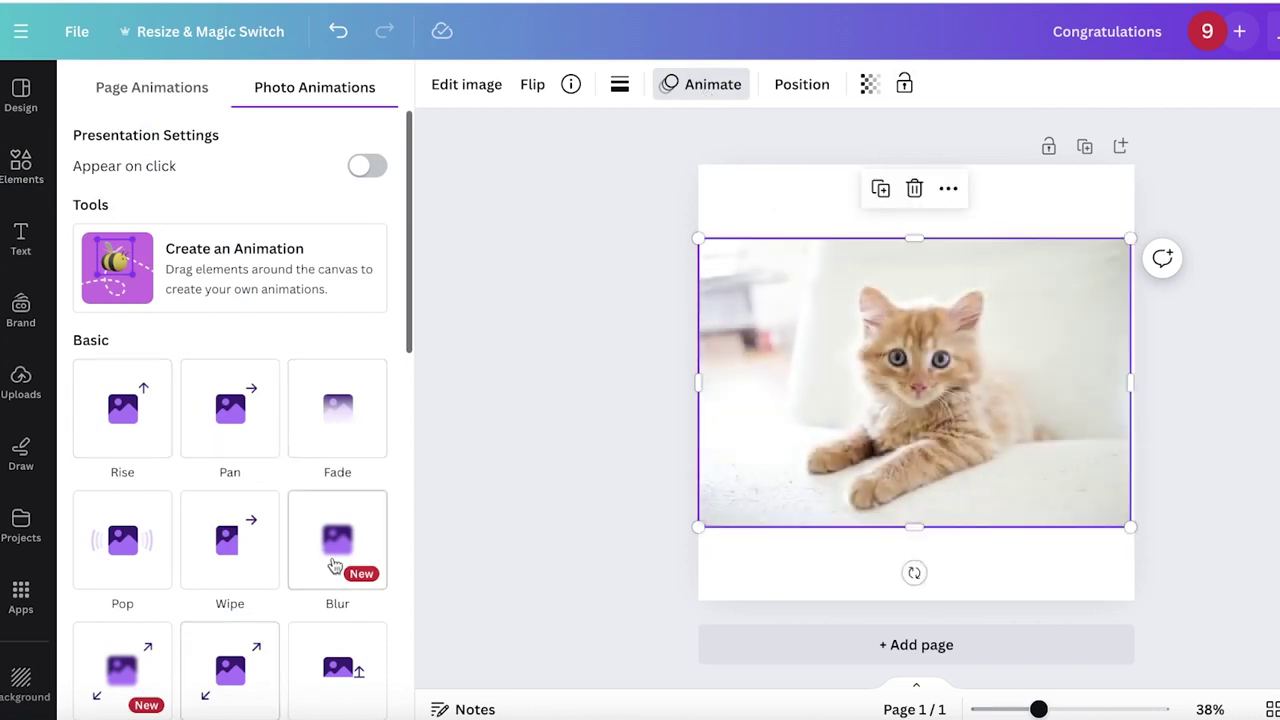
- Apply Scrapbook to the kitten, compare Neon, Tectonic, Drift, Photo Flow, Rise, Zoom, then reapply Scrapbook
scroll(235, 640, "down", 1)
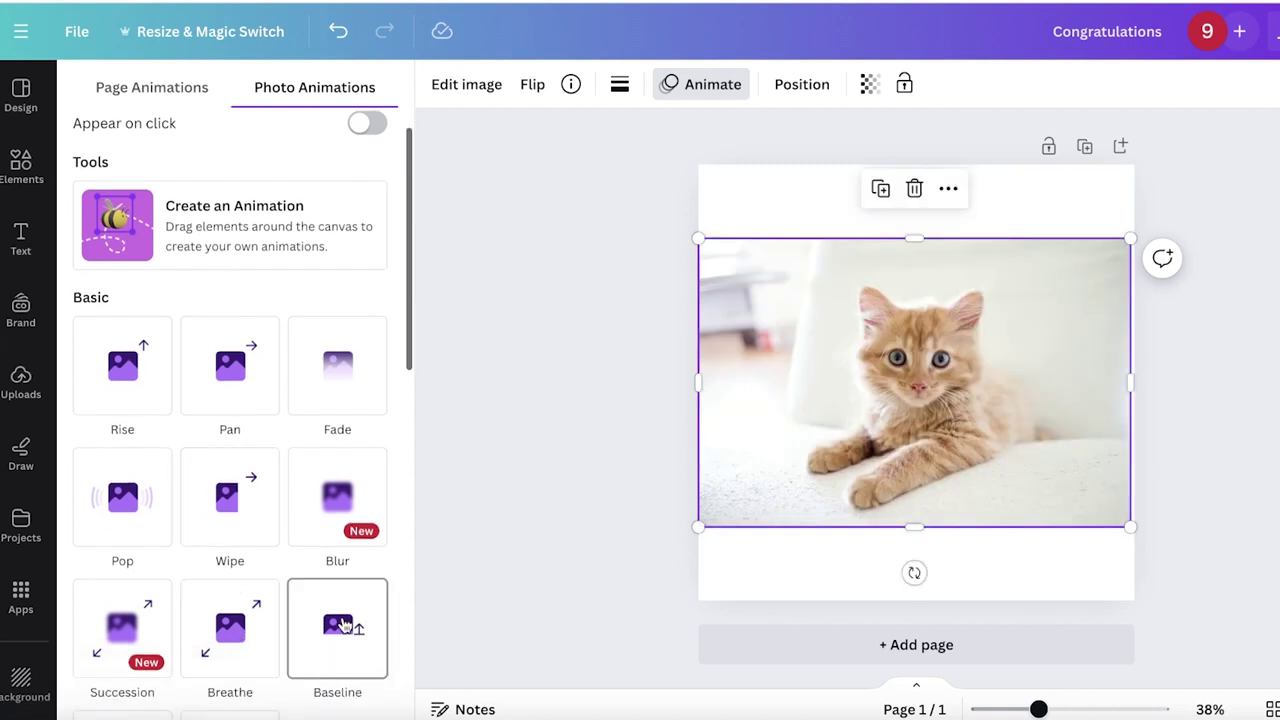
scroll(343, 625, "down", 4)
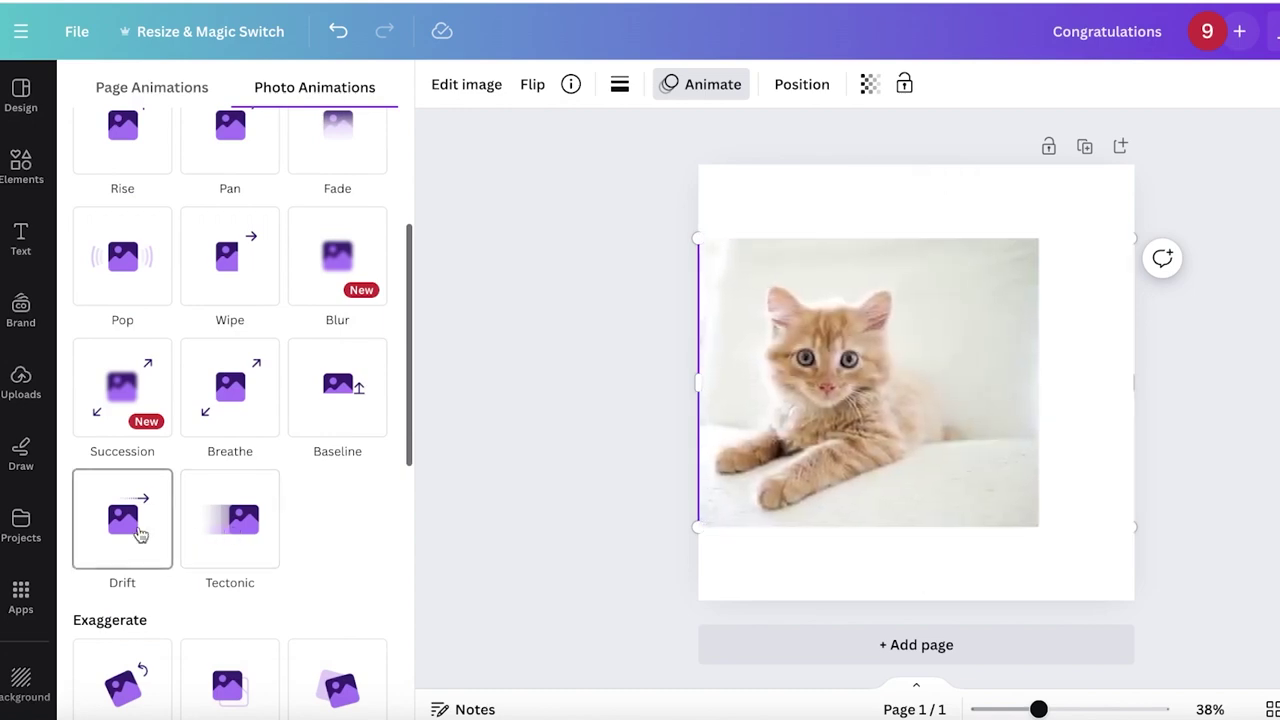
scroll(260, 410, "down", 10)
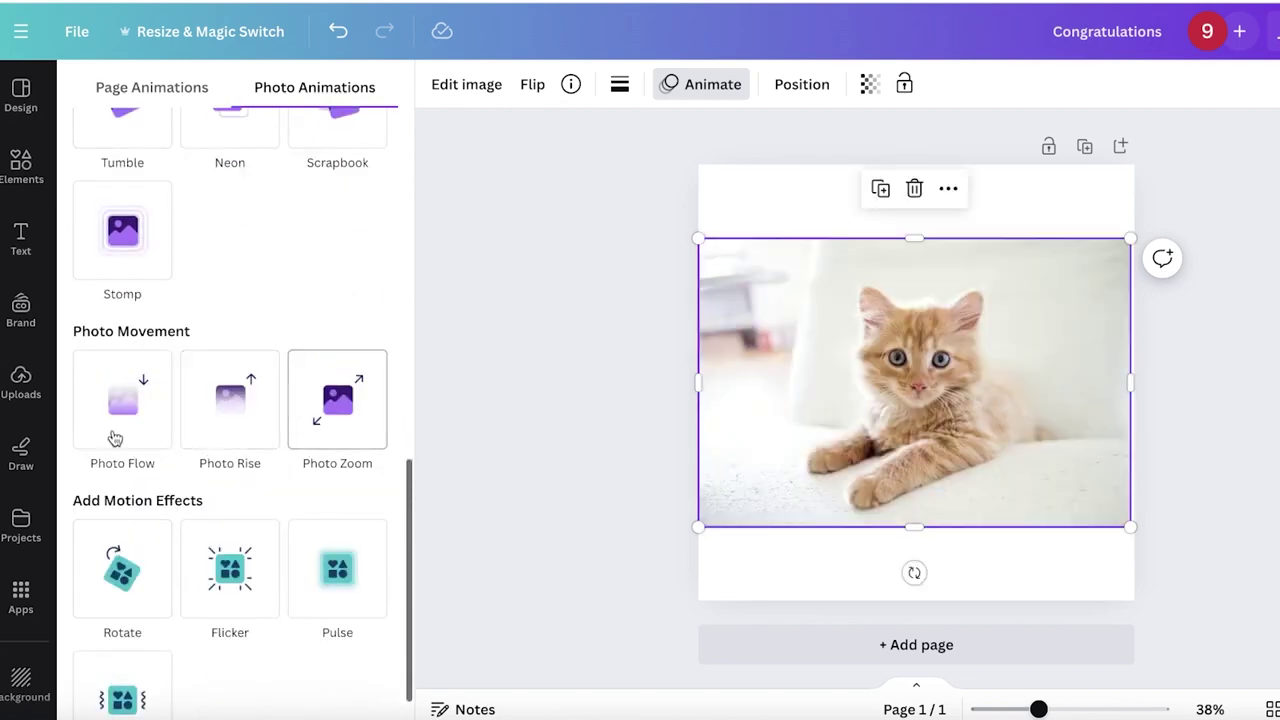
scroll(113, 425, "up", 7)
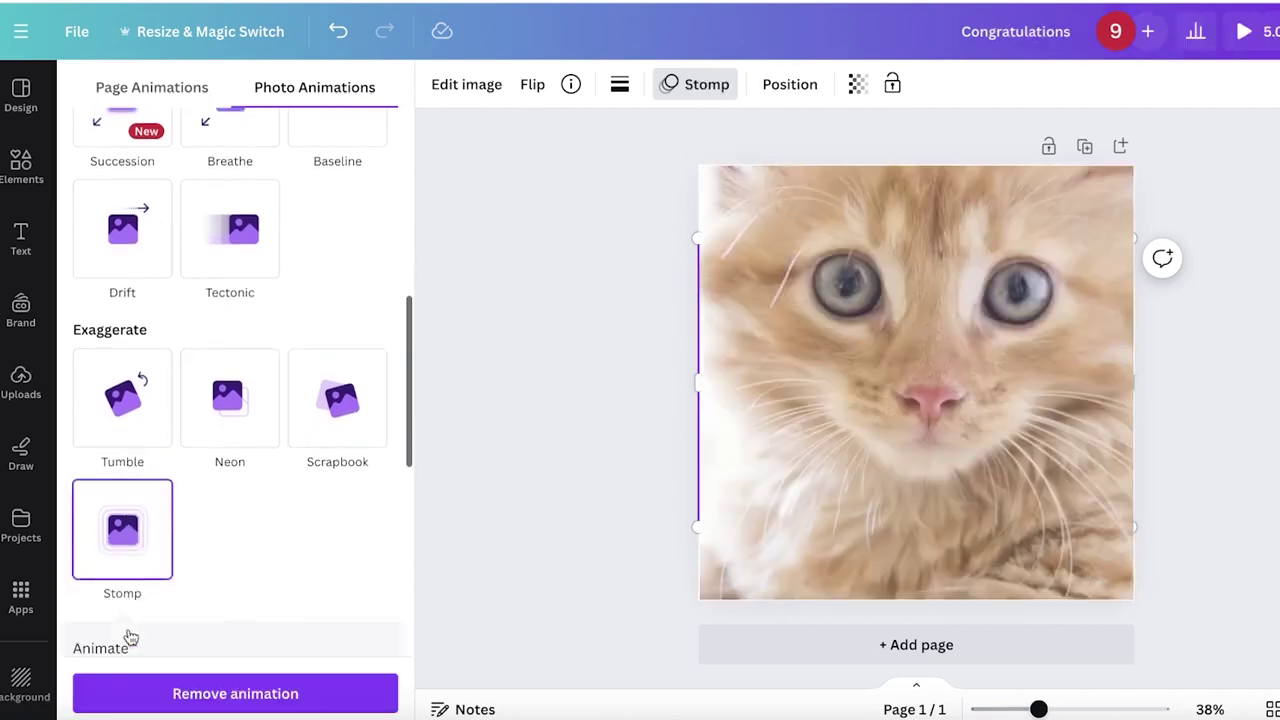
scroll(128, 636, "down", 1)
left_click(304, 340)
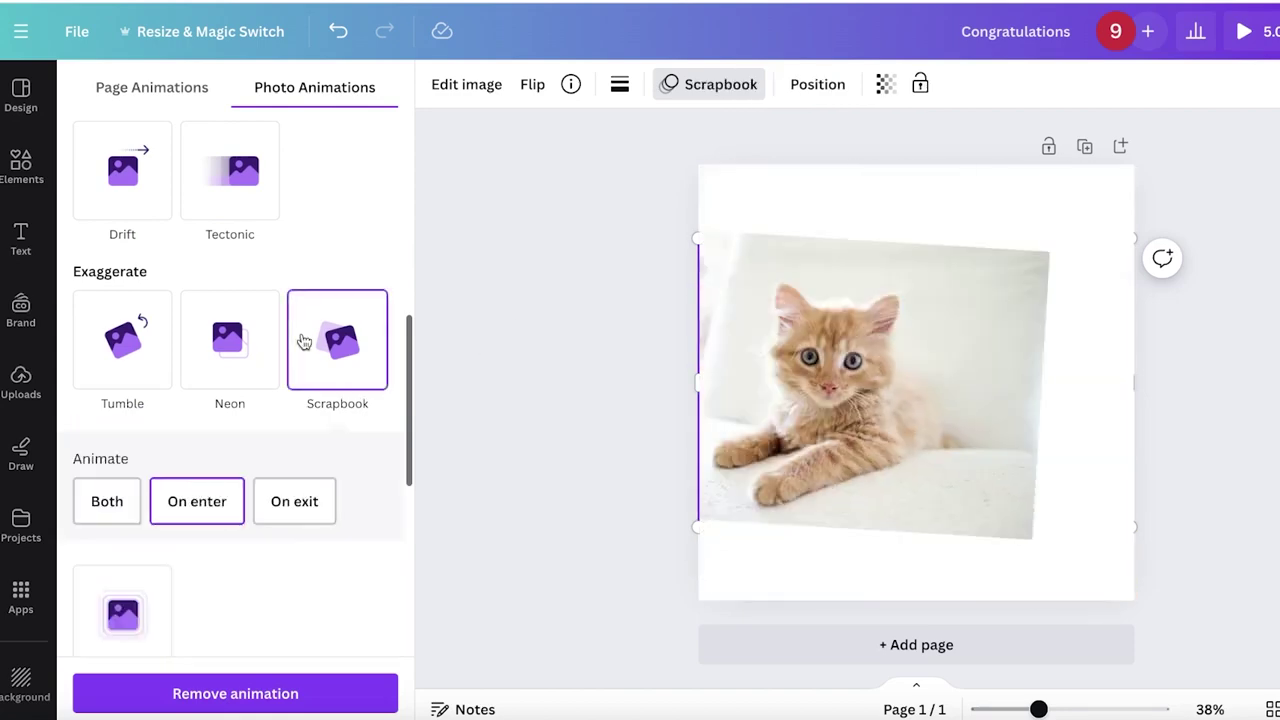
left_click(234, 352)
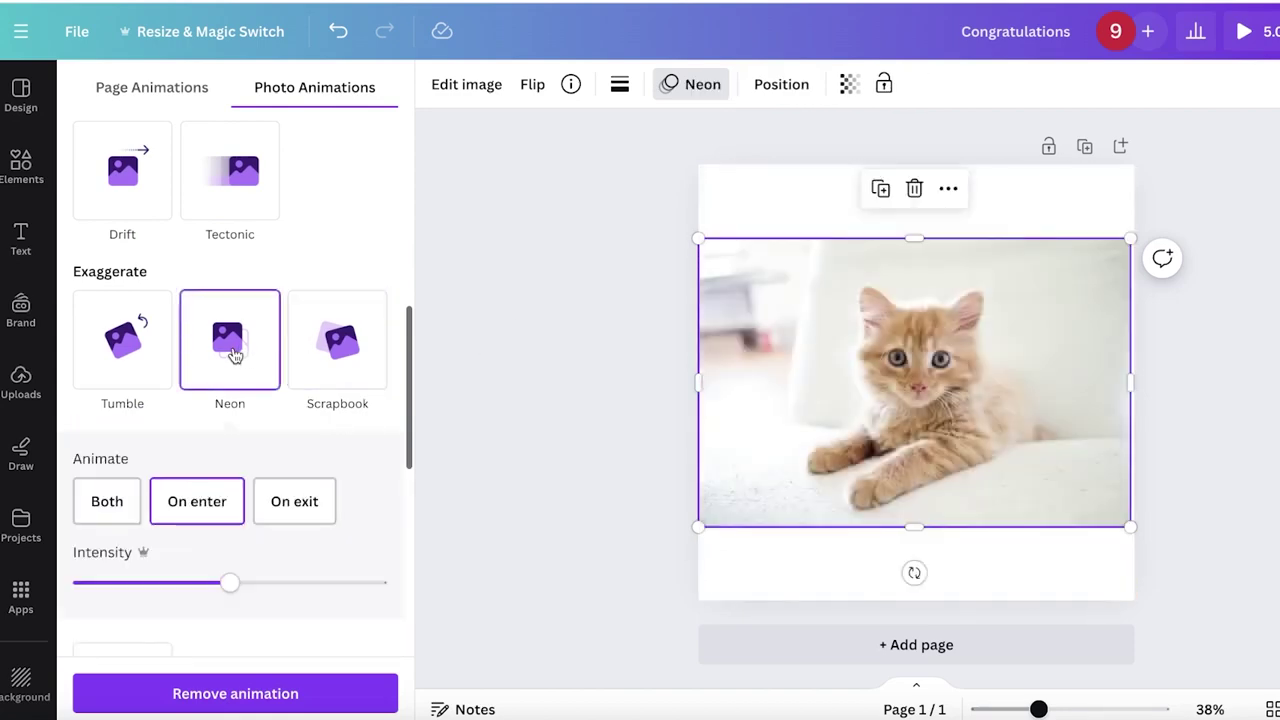
left_click(274, 146)
left_click(148, 178)
scroll(191, 378, "down", 3)
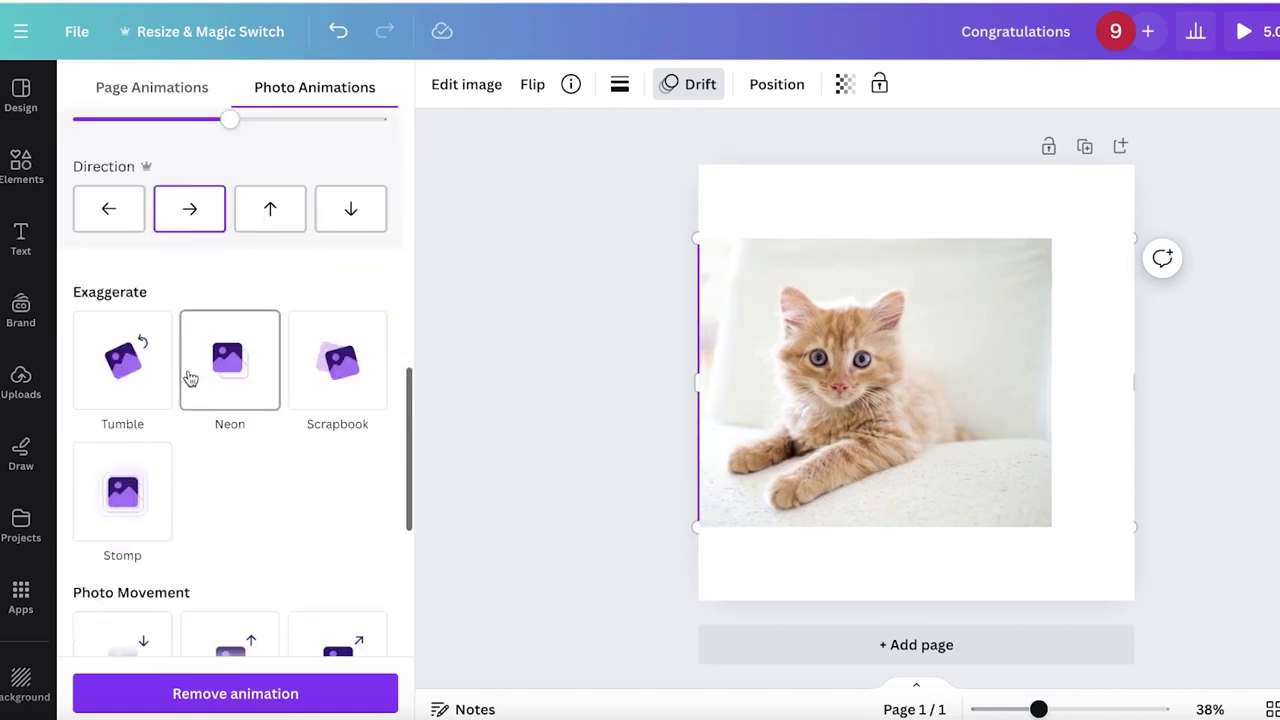
scroll(191, 378, "down", 4)
left_click(114, 297)
left_click(200, 291)
left_click(308, 294)
scroll(308, 294, "up", 3)
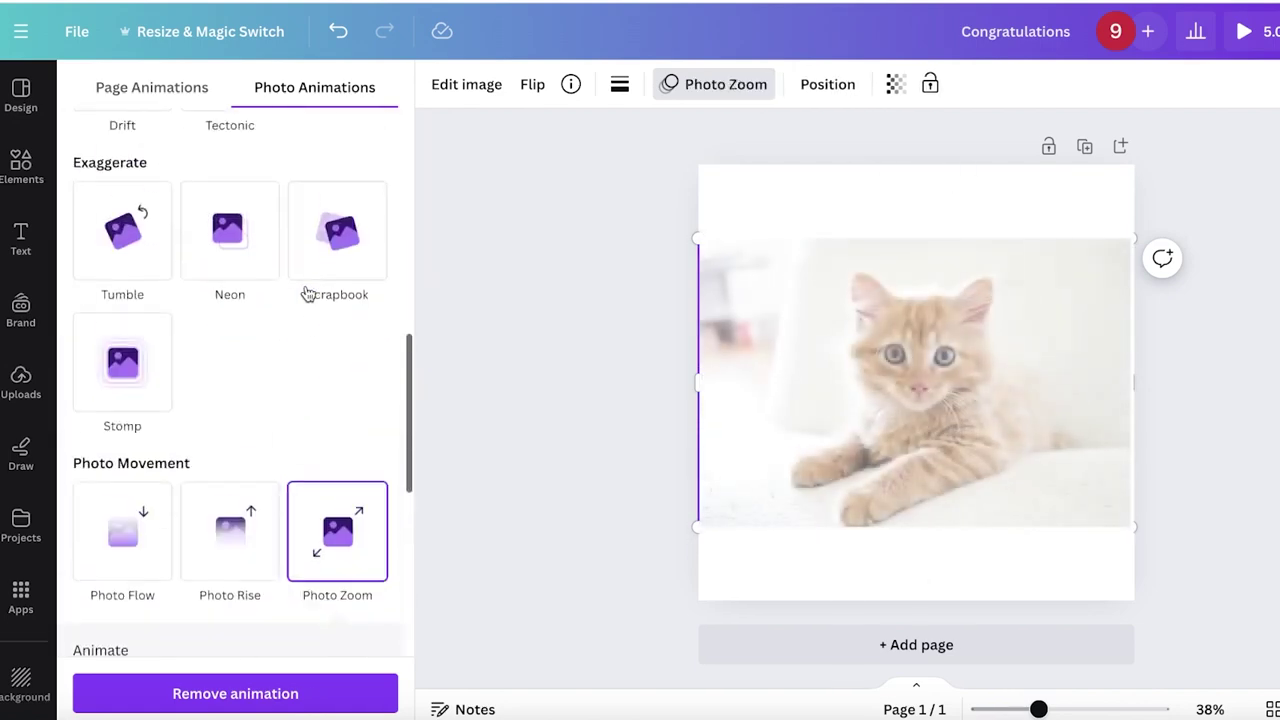
left_click(329, 271)
- Try the Stomp animation on the kitten, then switch back to Scrapbook
scroll(226, 557, "up", 1)
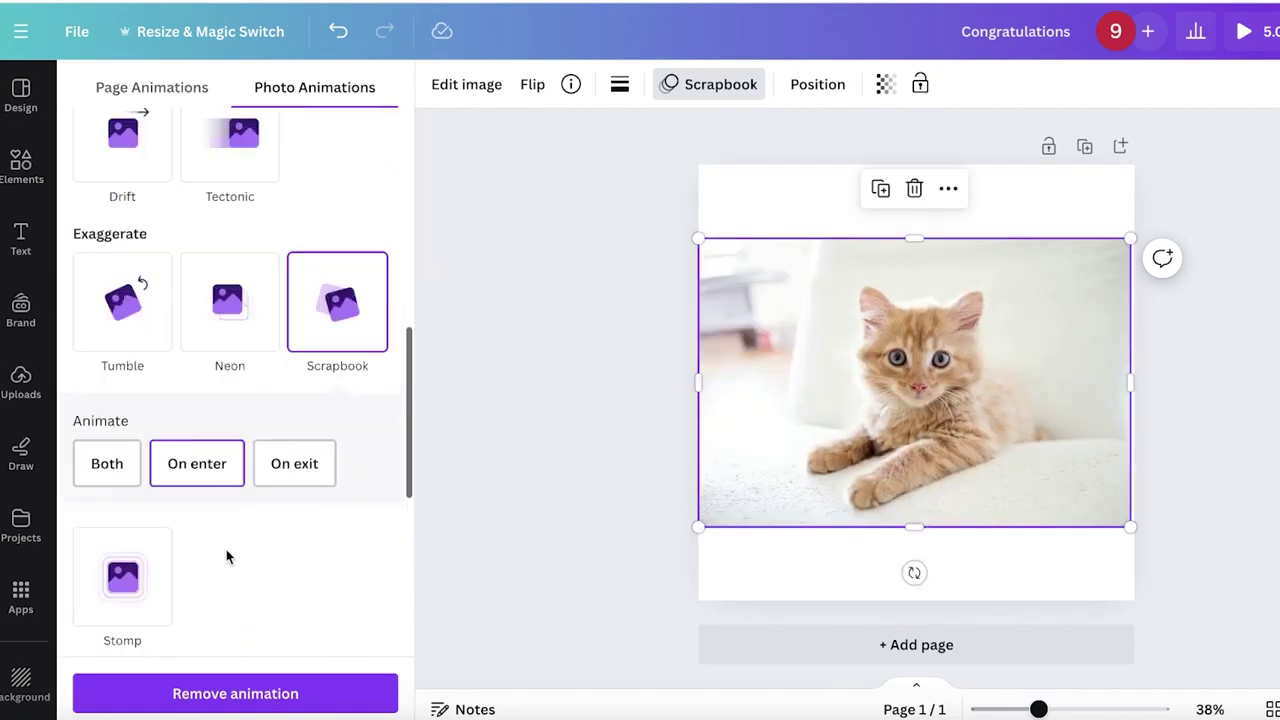
scroll(226, 557, "down", 1)
scroll(131, 558, "up", 1)
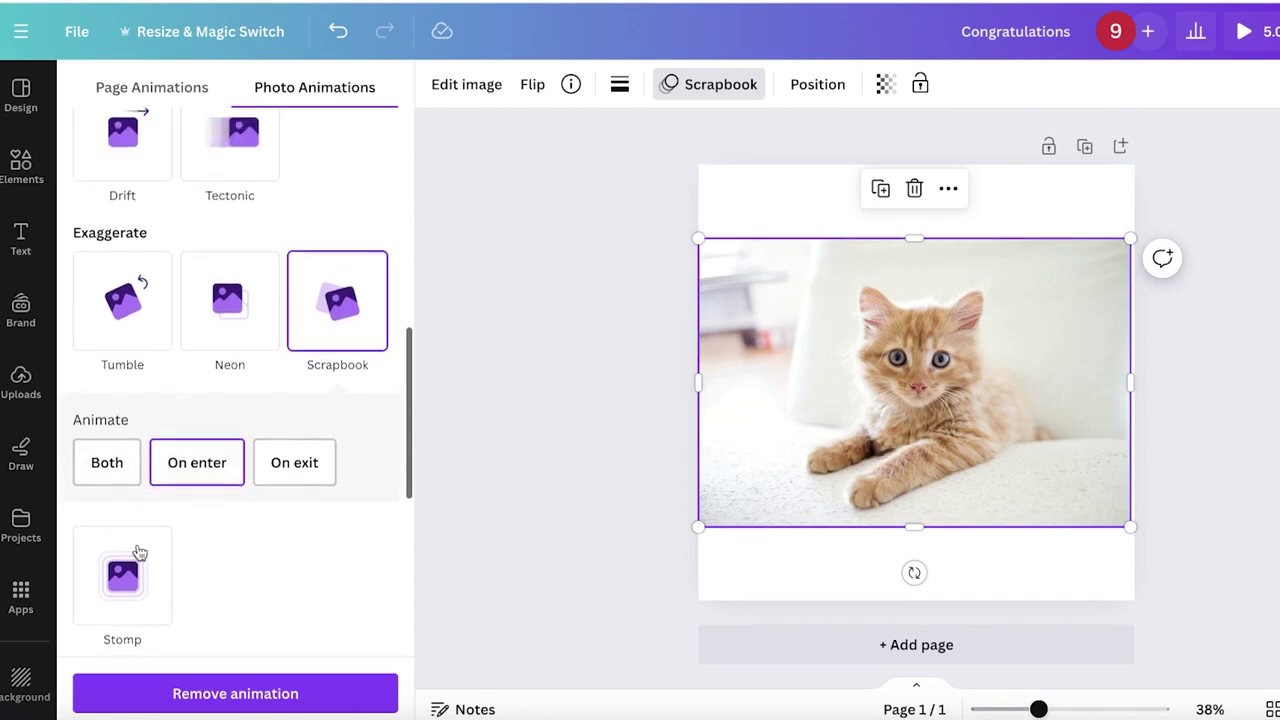
left_click(131, 558)
scroll(84, 476, "up", 5)
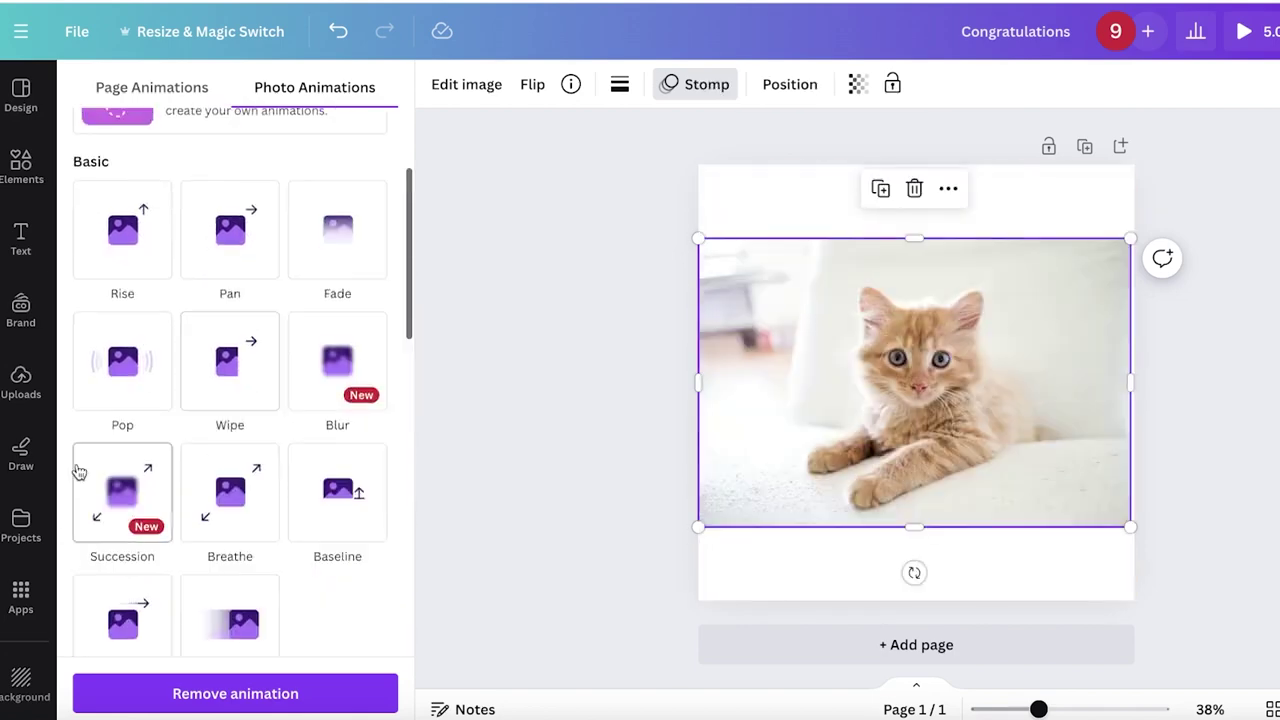
scroll(84, 476, "up", 1)
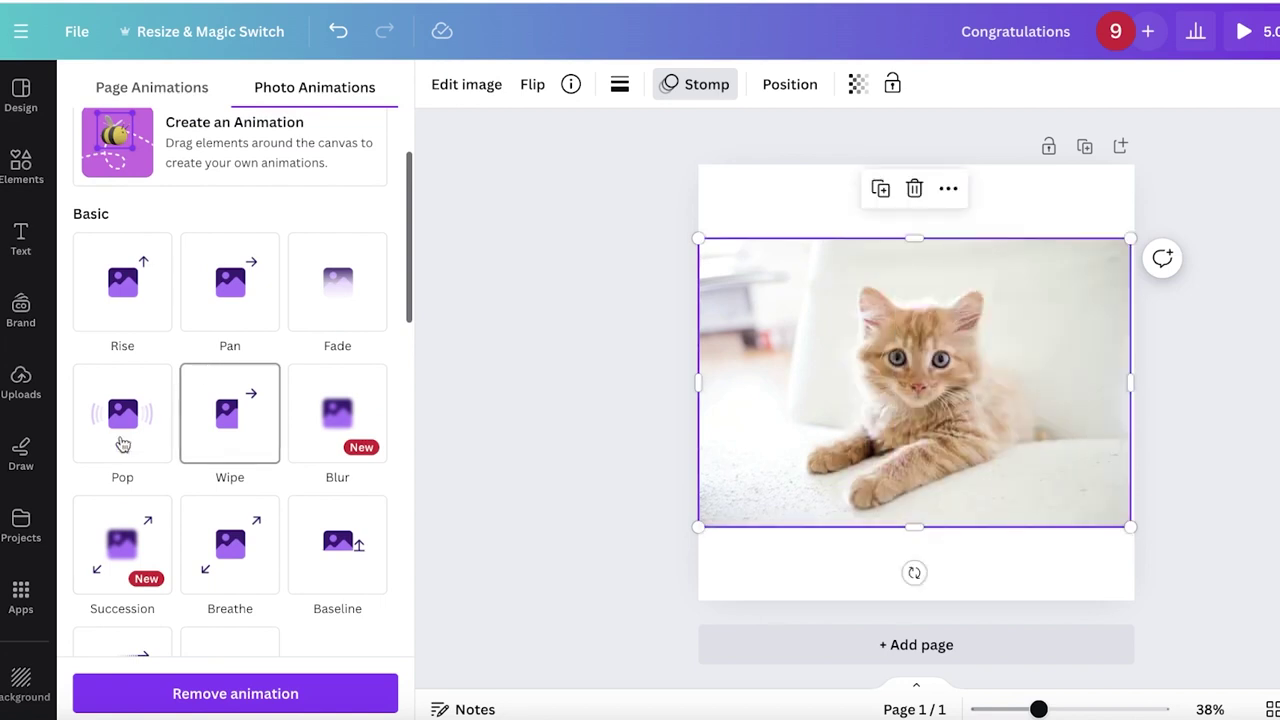
scroll(300, 515, "down", 4)
left_click(349, 463)
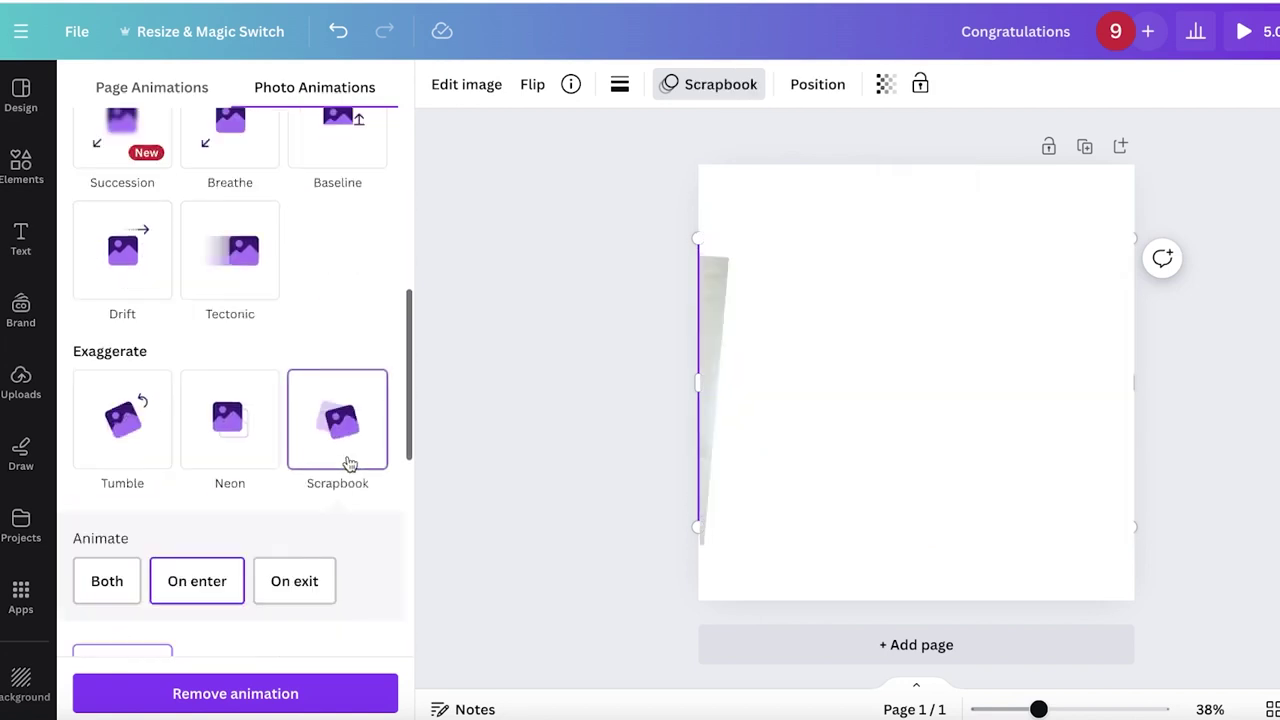
scroll(340, 502, "down", 3)
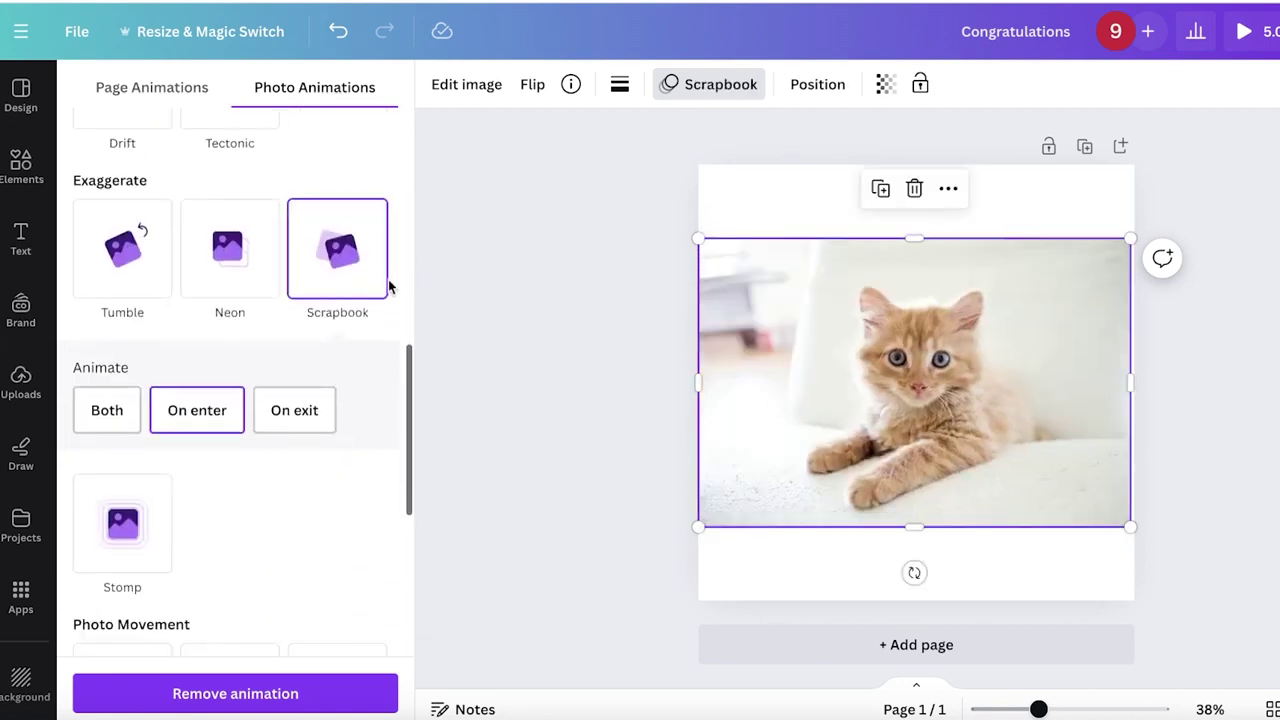
left_click(480, 378)
left_click(505, 372)
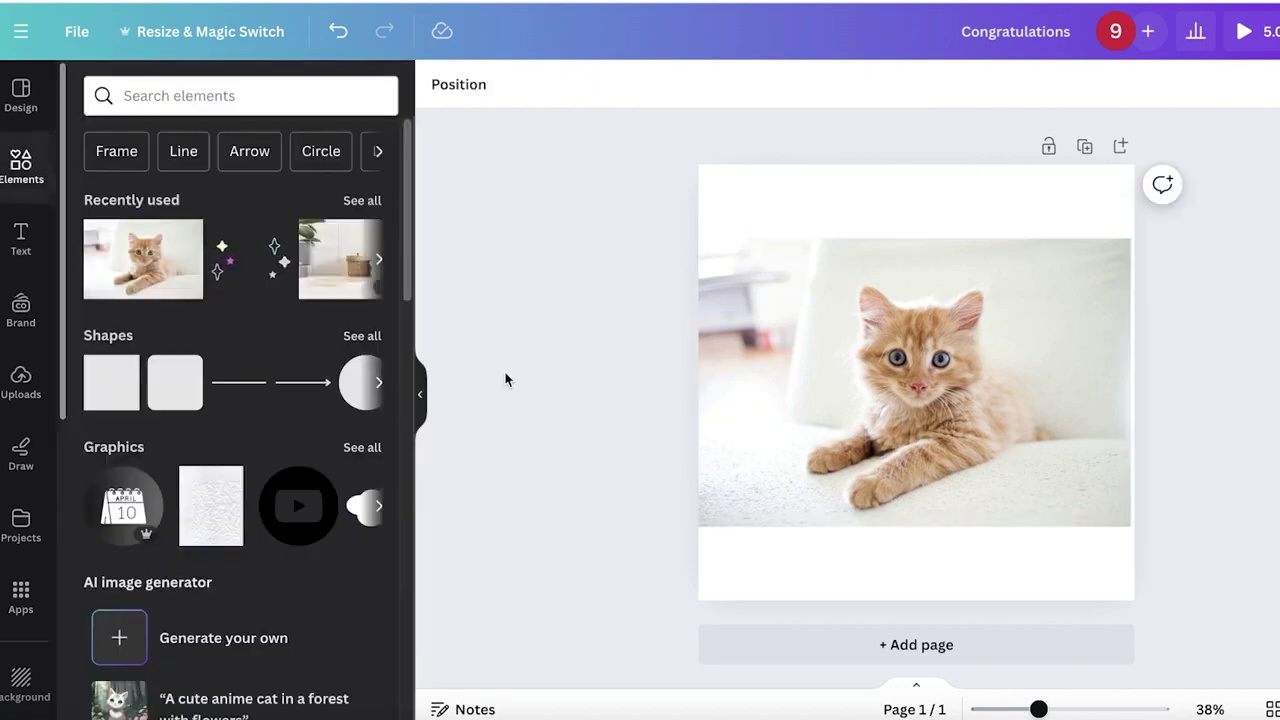
left_click(1001, 420)
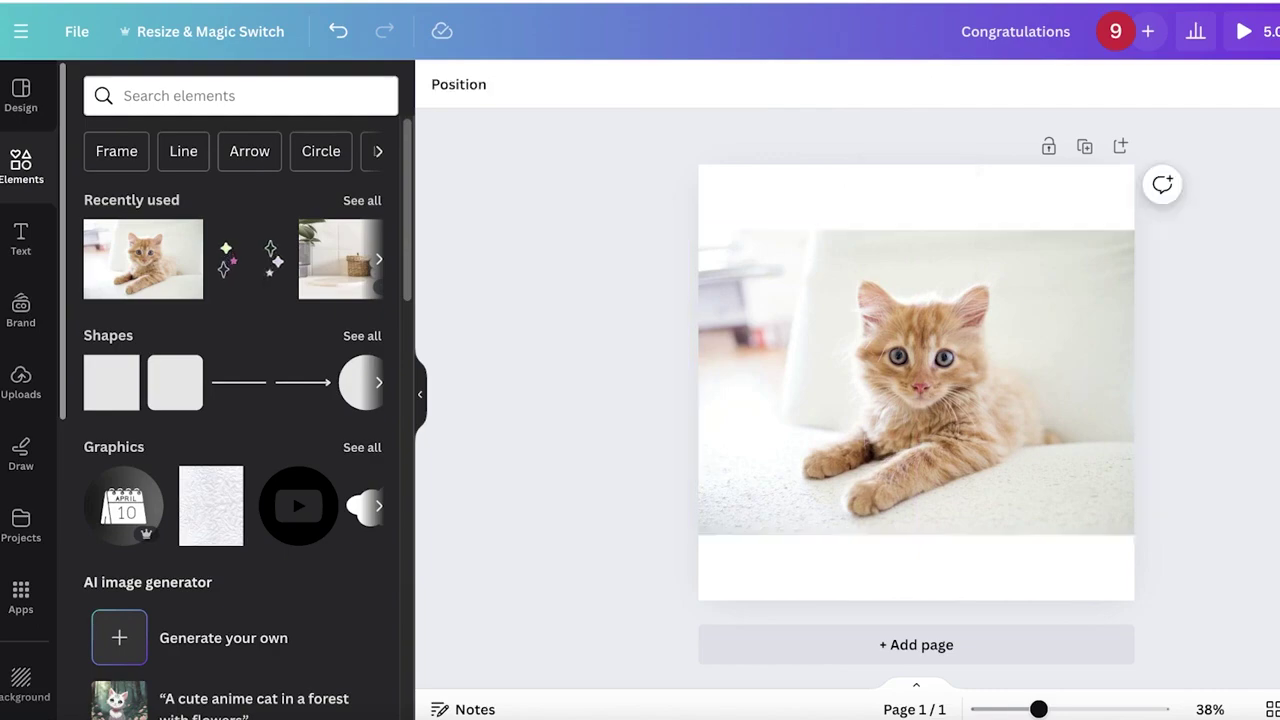
left_click(1260, 48)
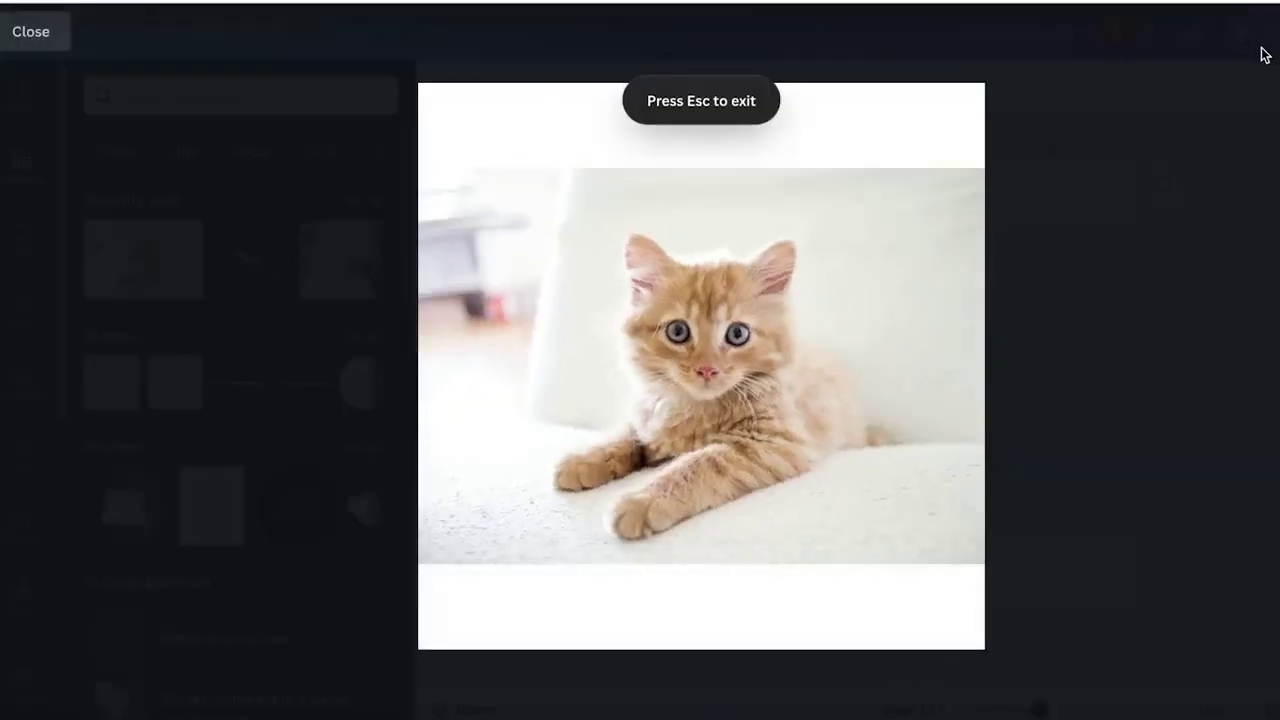
key("Escape")
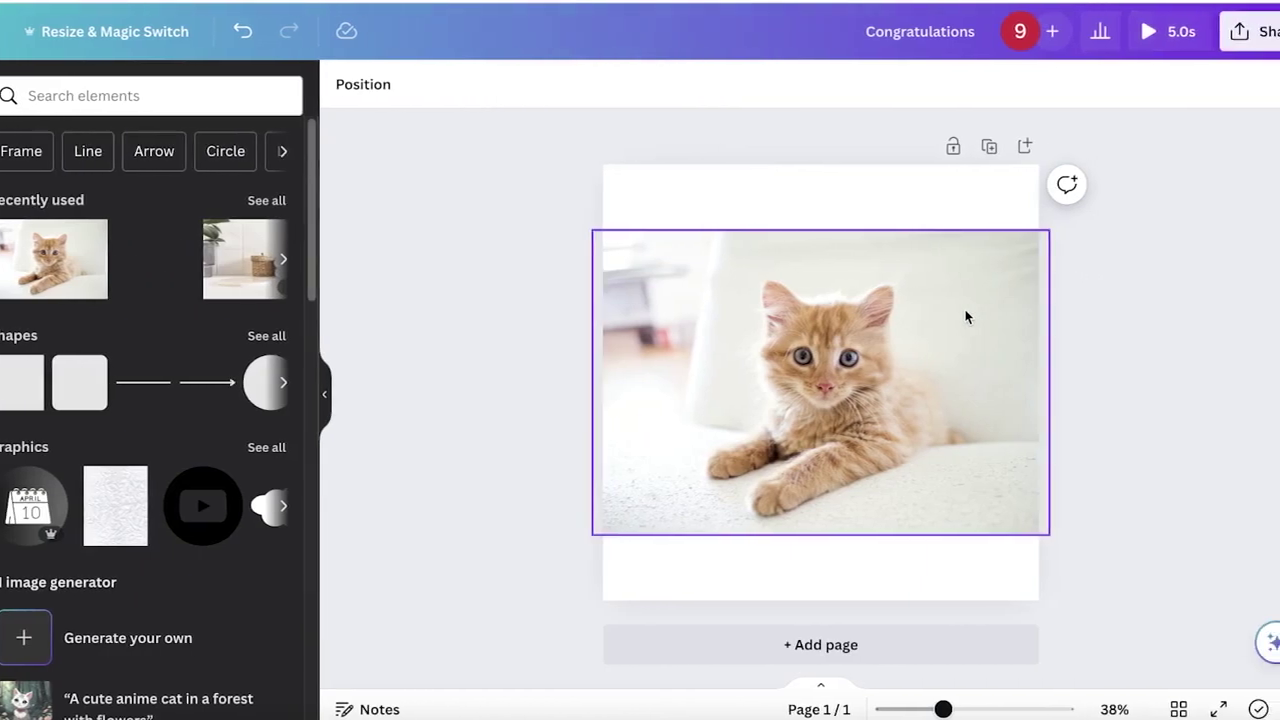
left_click(1232, 40)
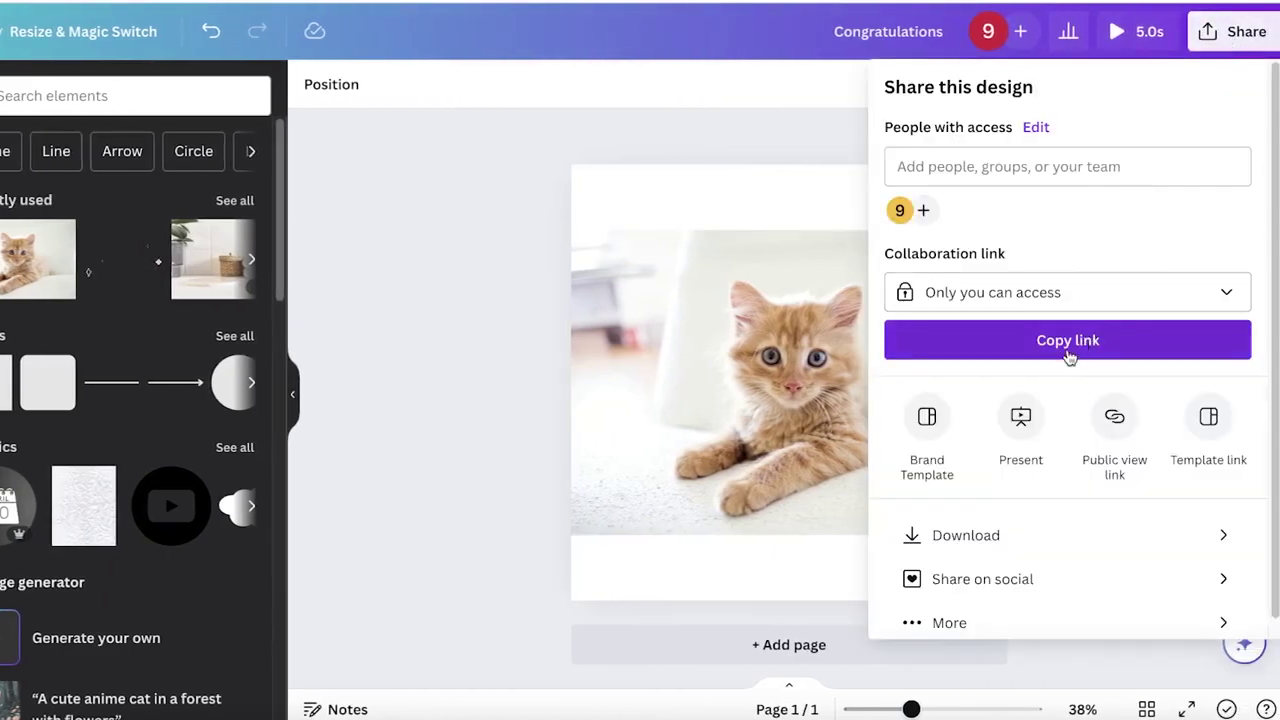
left_click(950, 536)
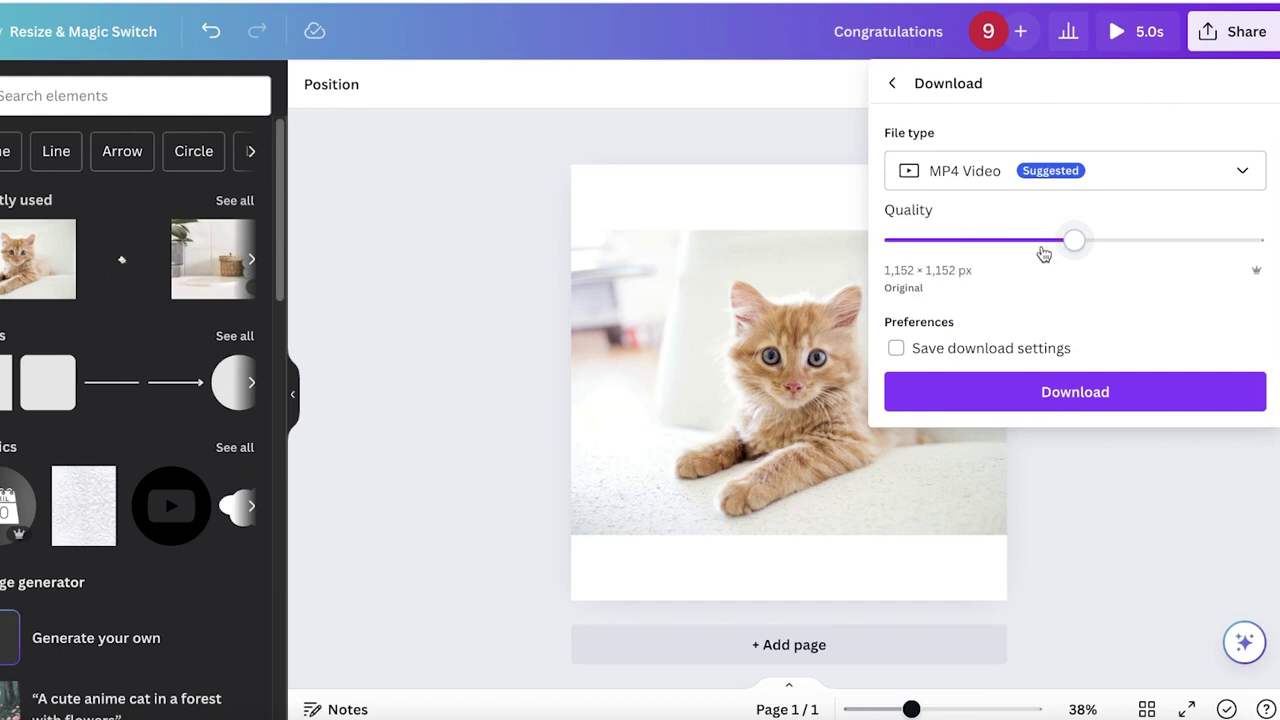
left_click(1008, 176)
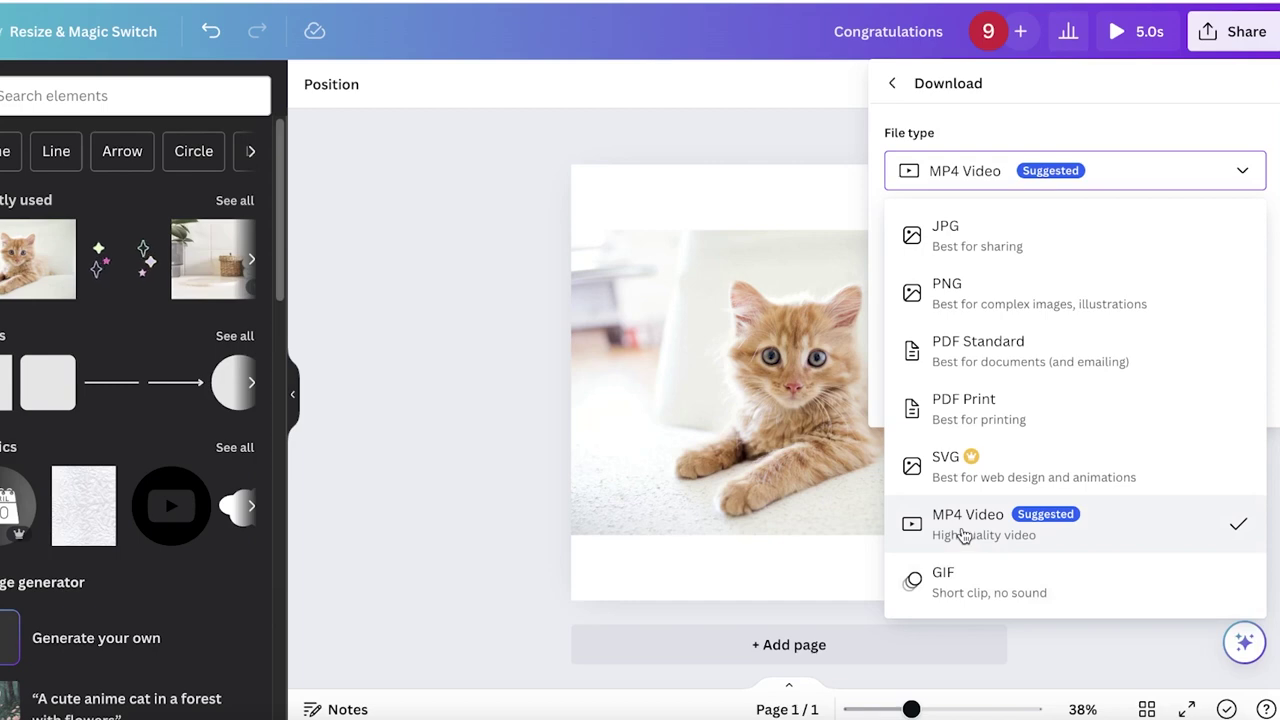
key("Escape")
key("Escape")
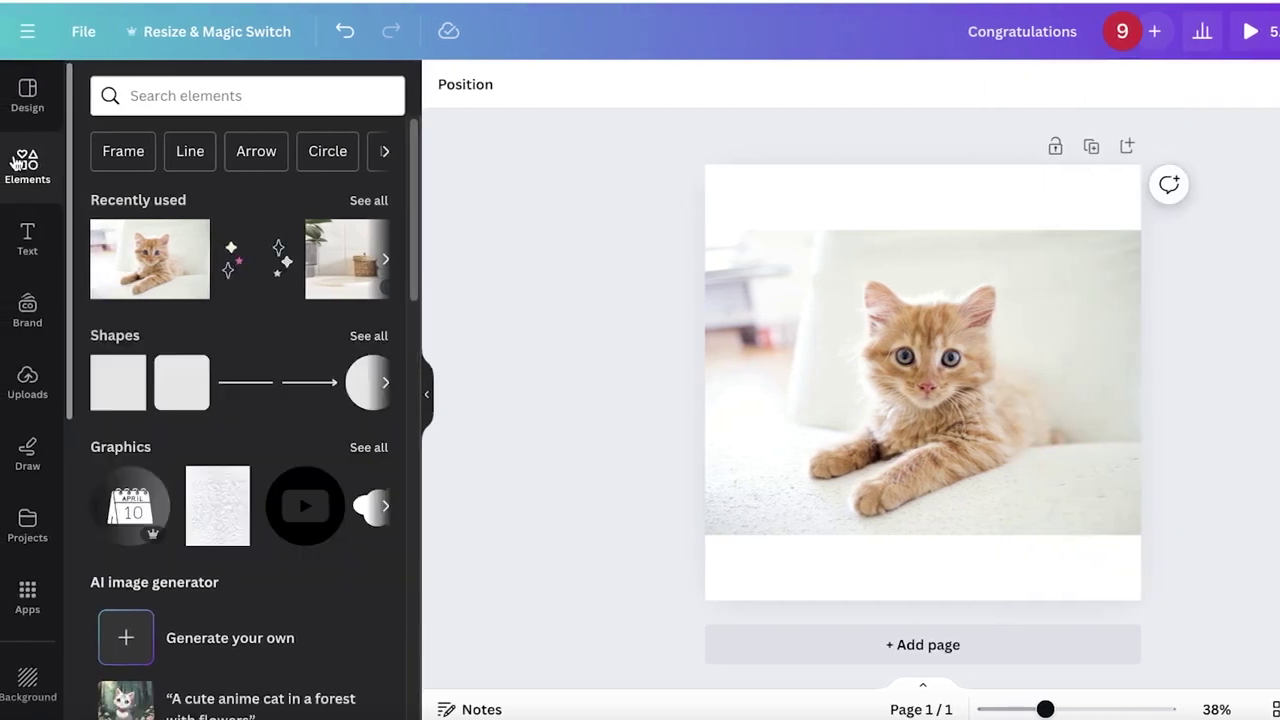
- Search Elements for 'fireworks' and add a fireworks graphic to the kitten page
left_click(199, 84)
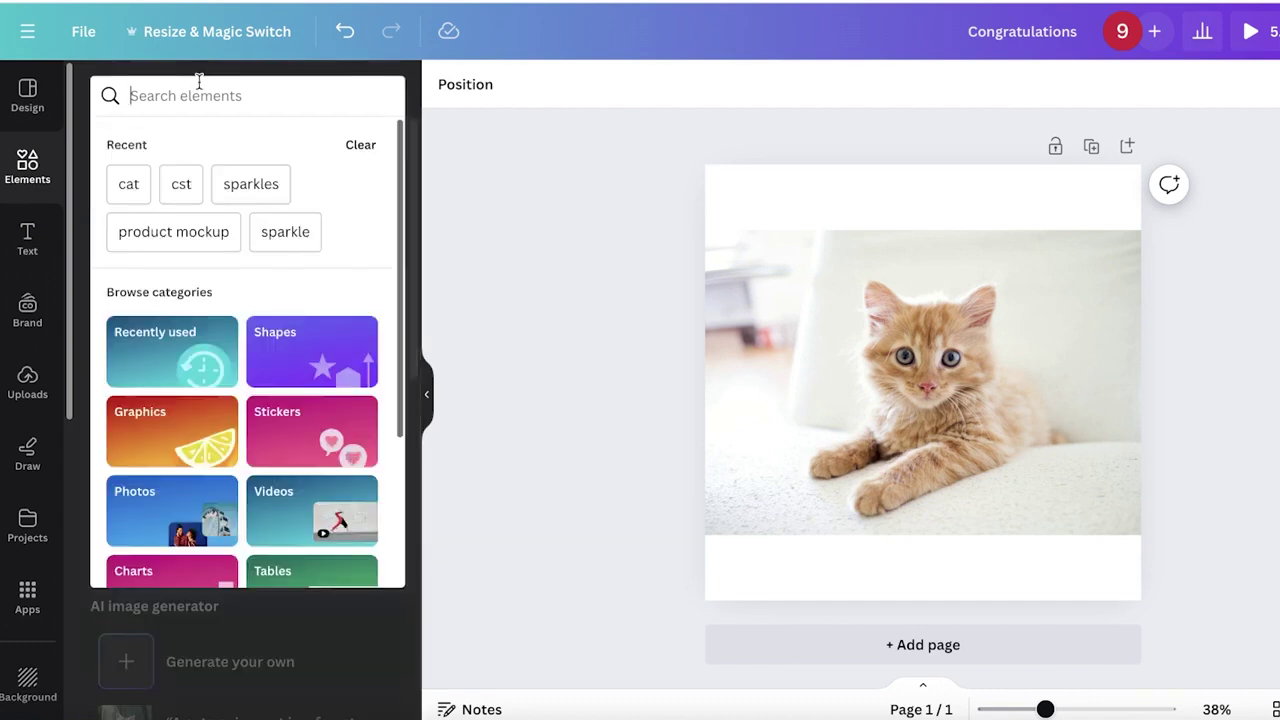
type("fireworks")
key("Return")
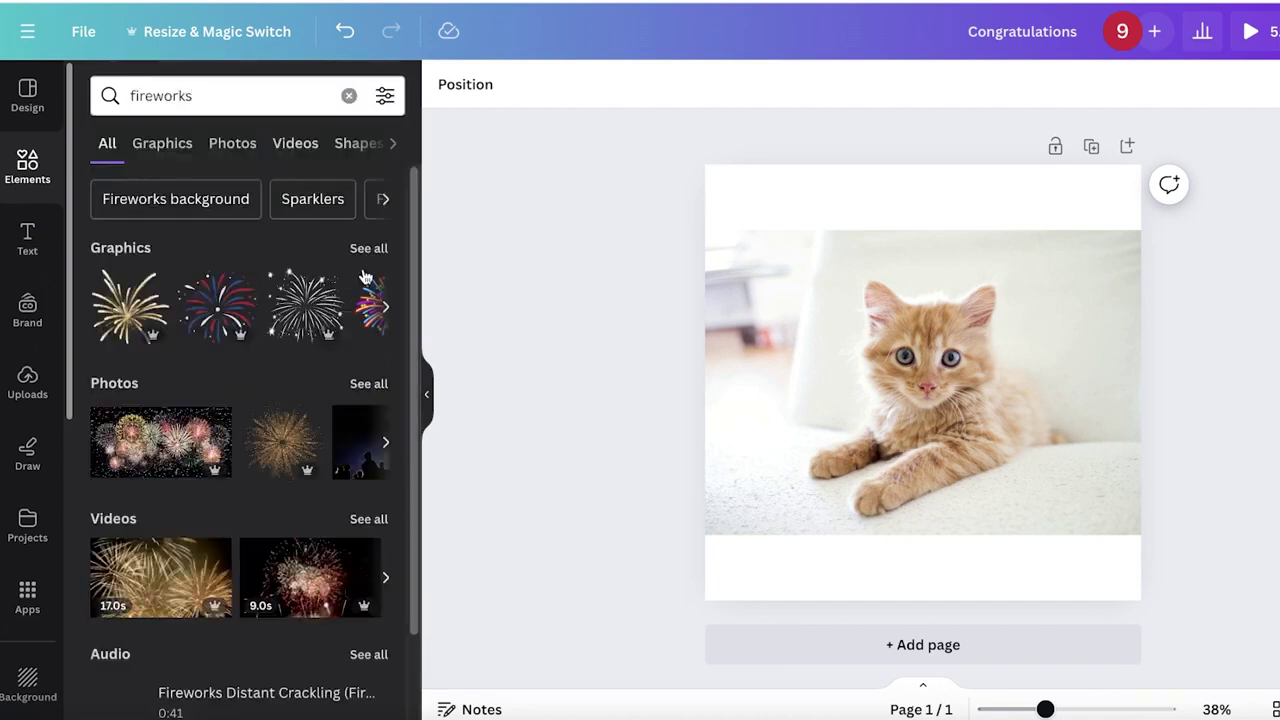
left_click(366, 260)
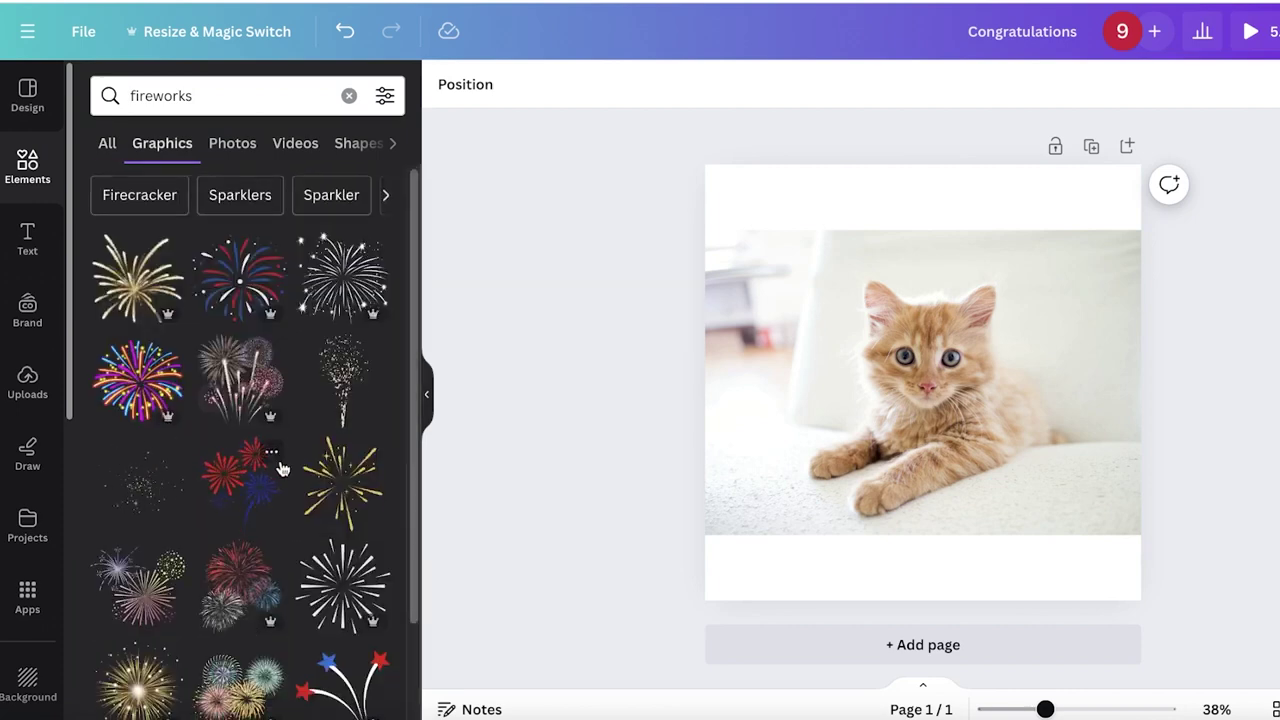
scroll(240, 435, "down", 5)
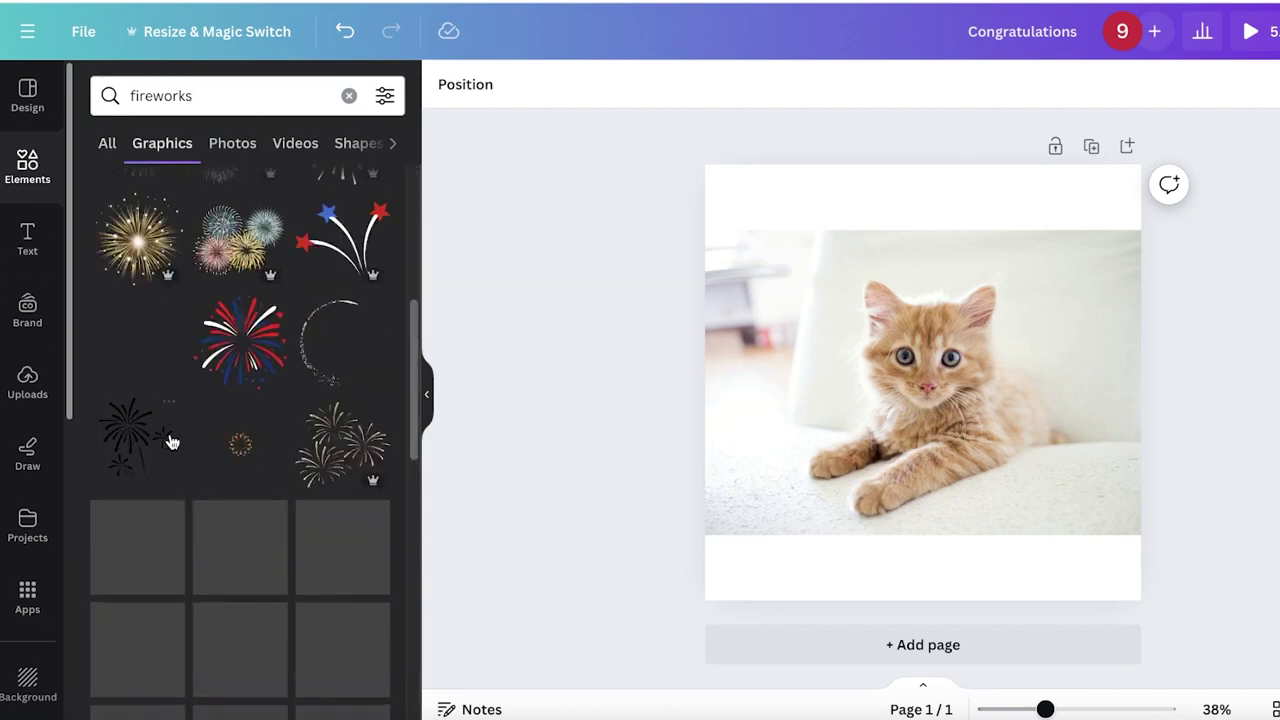
scroll(347, 378, "down", 3)
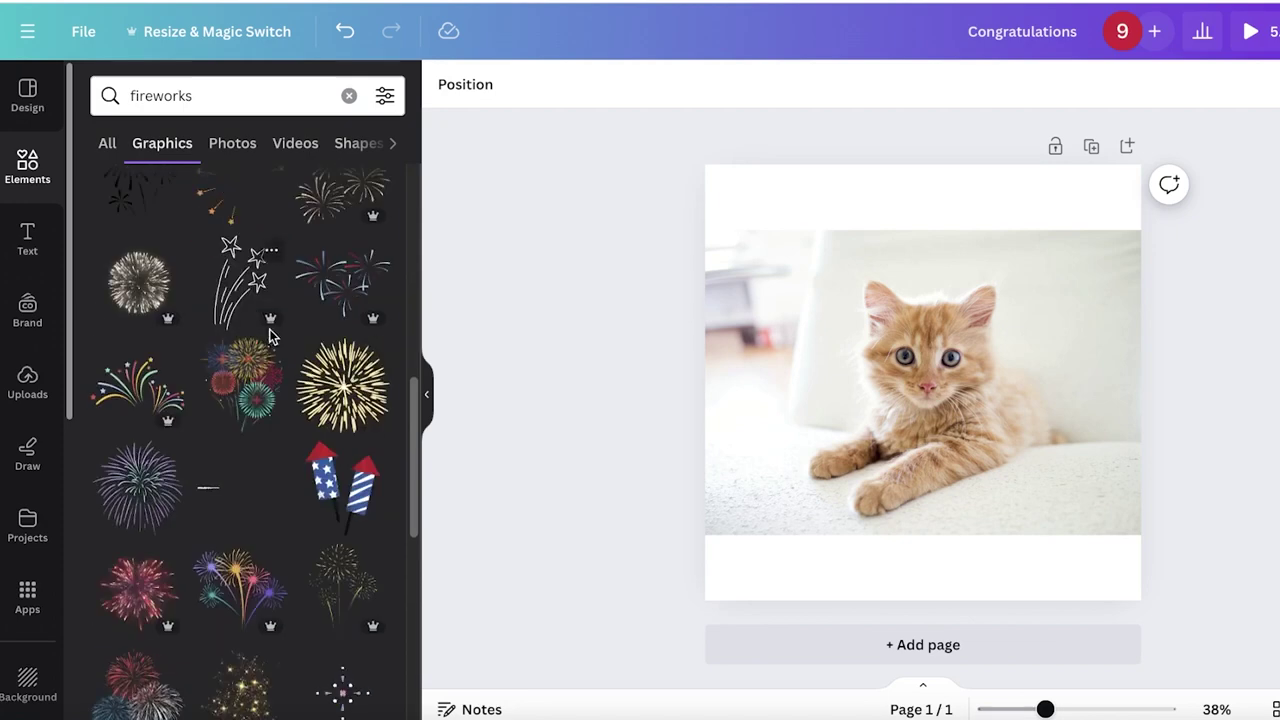
scroll(260, 360, "down", 3)
left_click(924, 452)
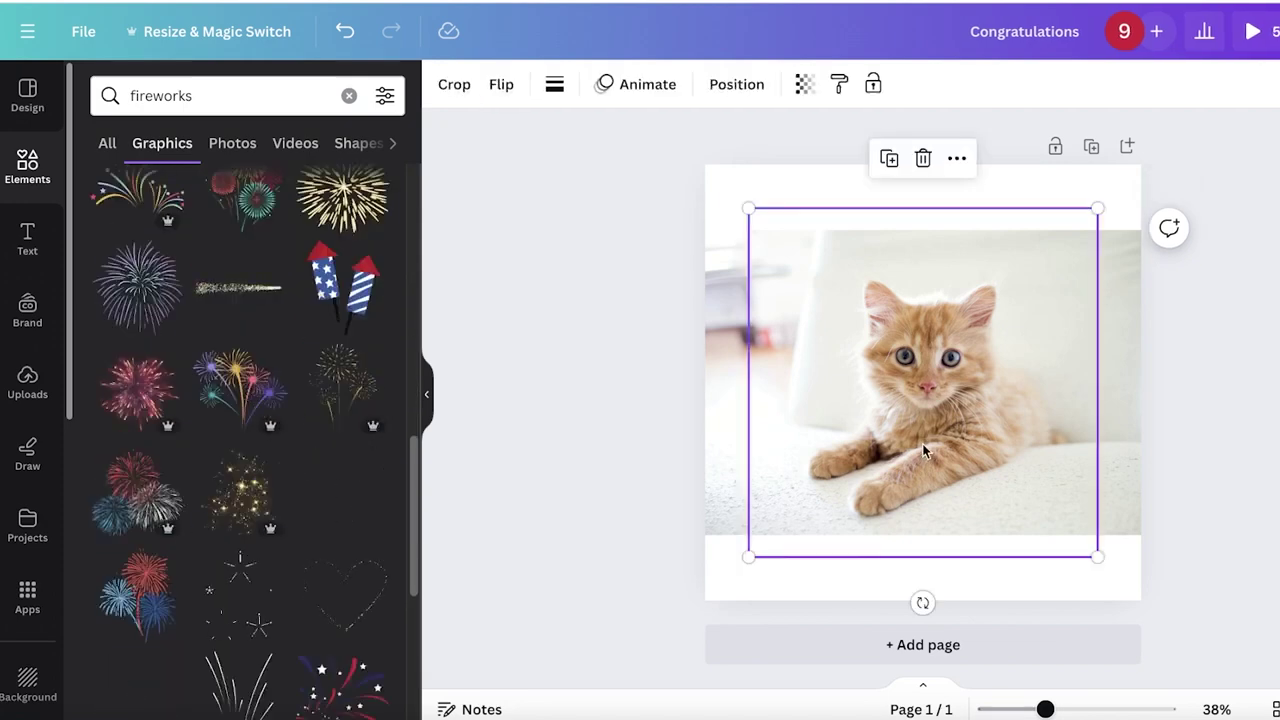
- Enlarge and centre the fireworks to cover the page, then preview the design full-screen
left_click_drag(823, 435, 803, 413)
left_click_drag(1073, 532, 1266, 677)
left_click_drag(1000, 470, 1000, 400)
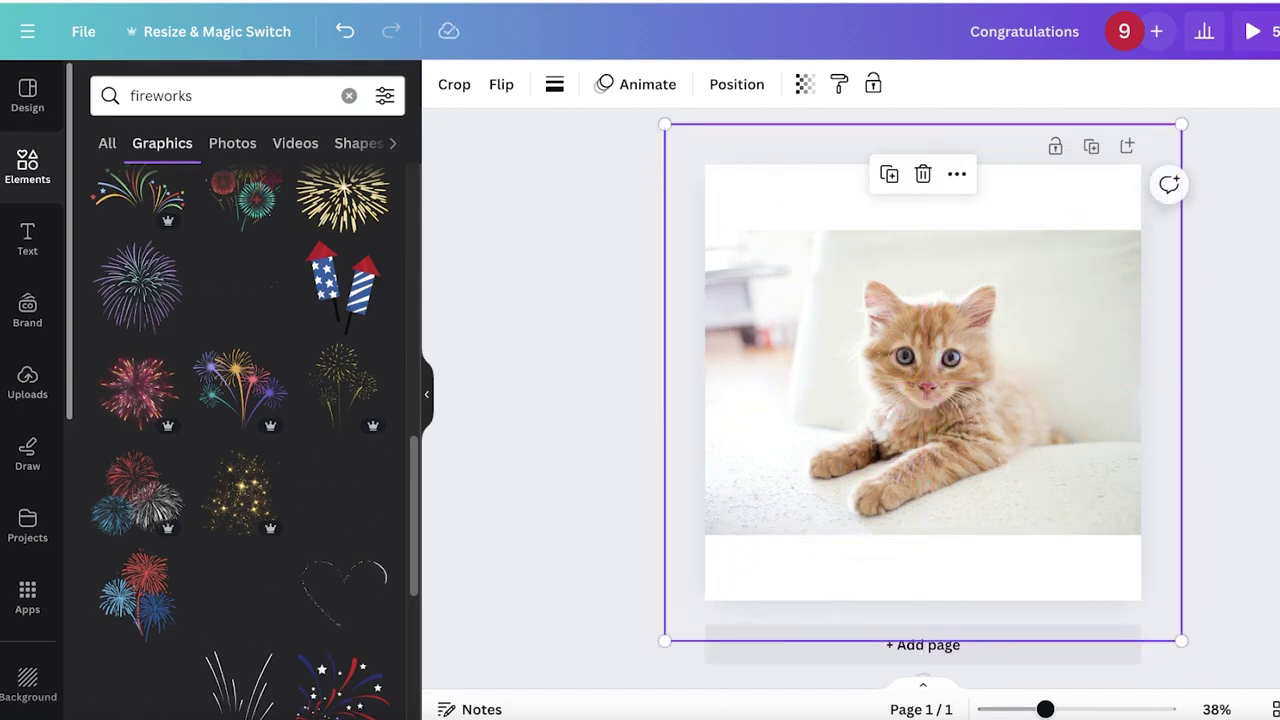
key("Escape")
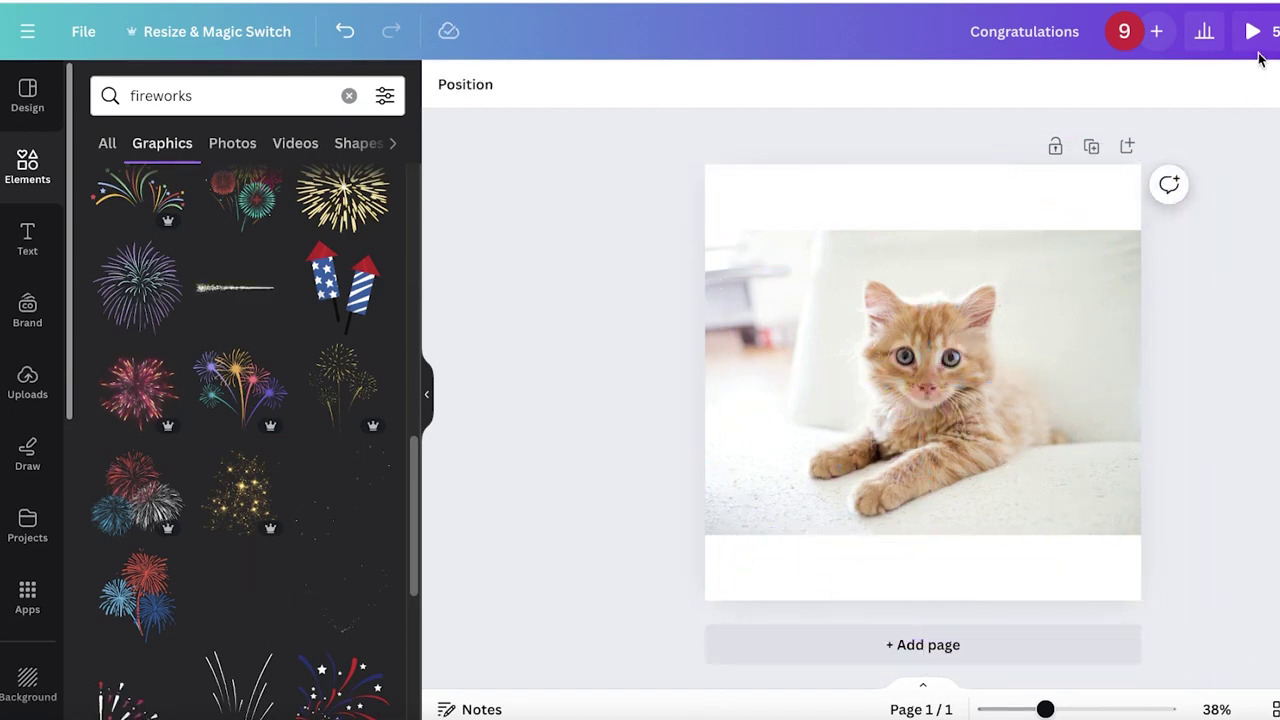
left_click(1257, 33)
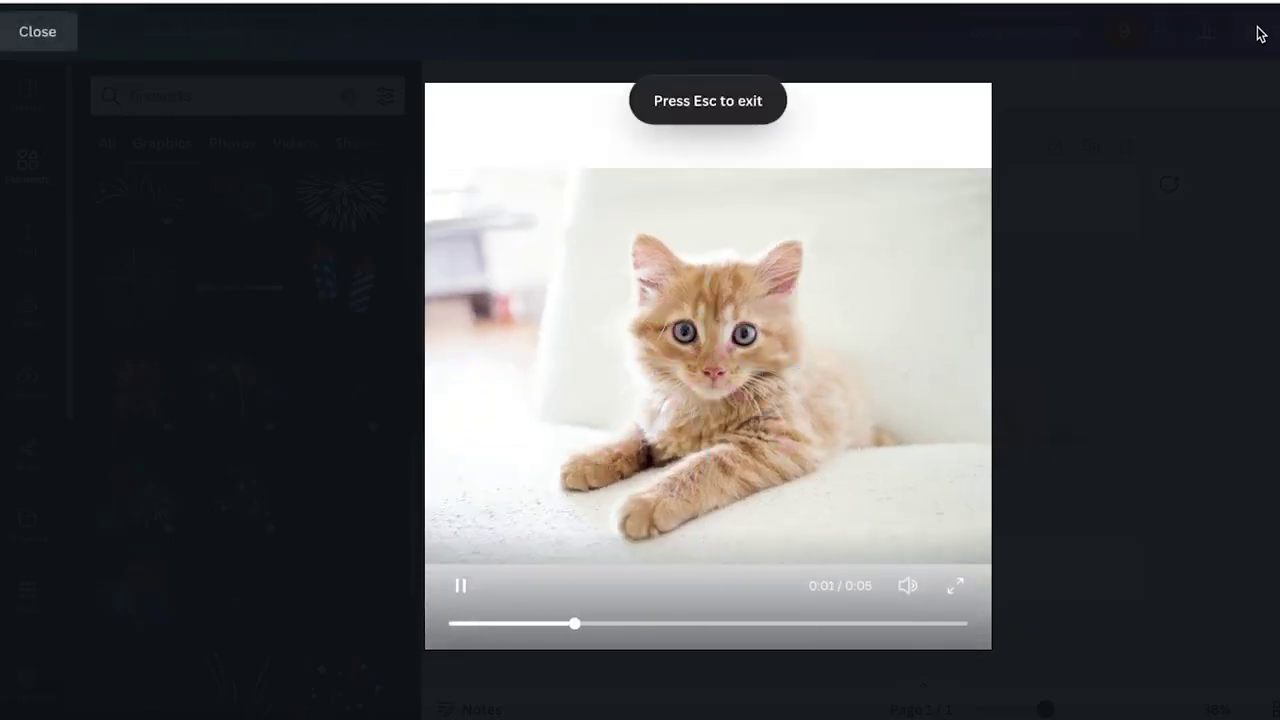
key("Escape")
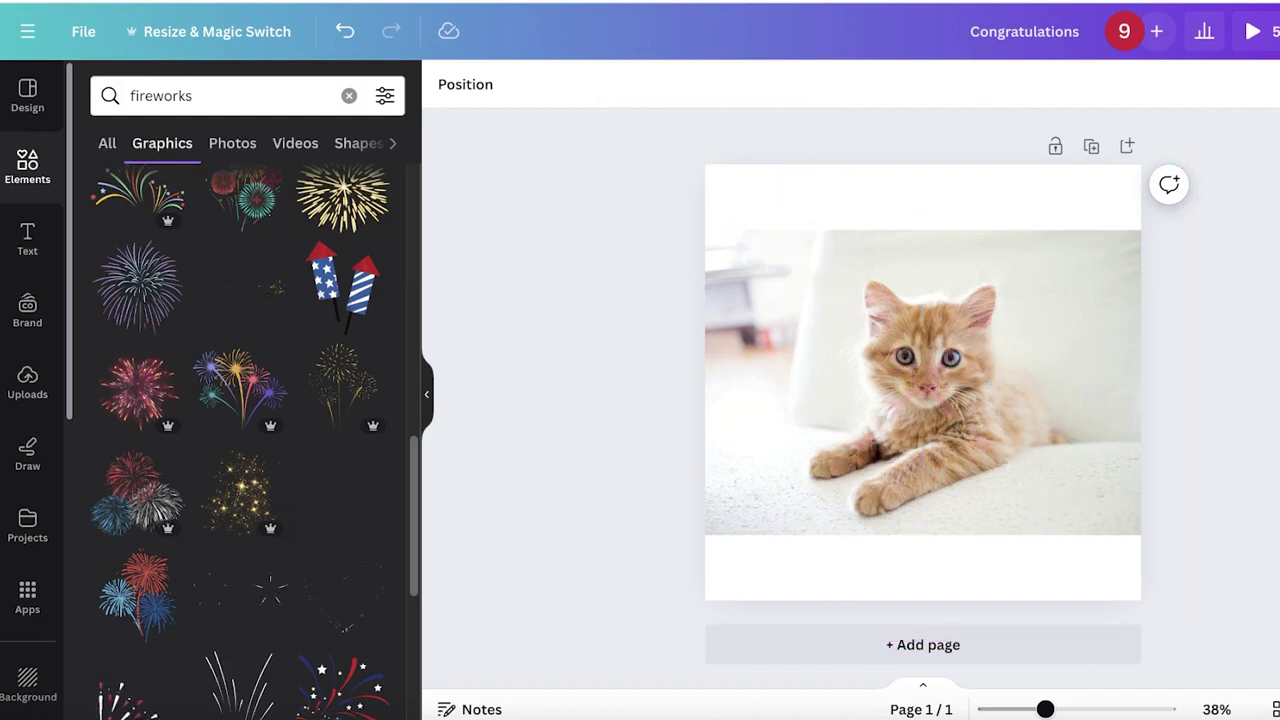
- Open the kitten design's download settings, then go home and dismiss the Custom size menu
left_click(1279, 31)
left_click(1121, 547)
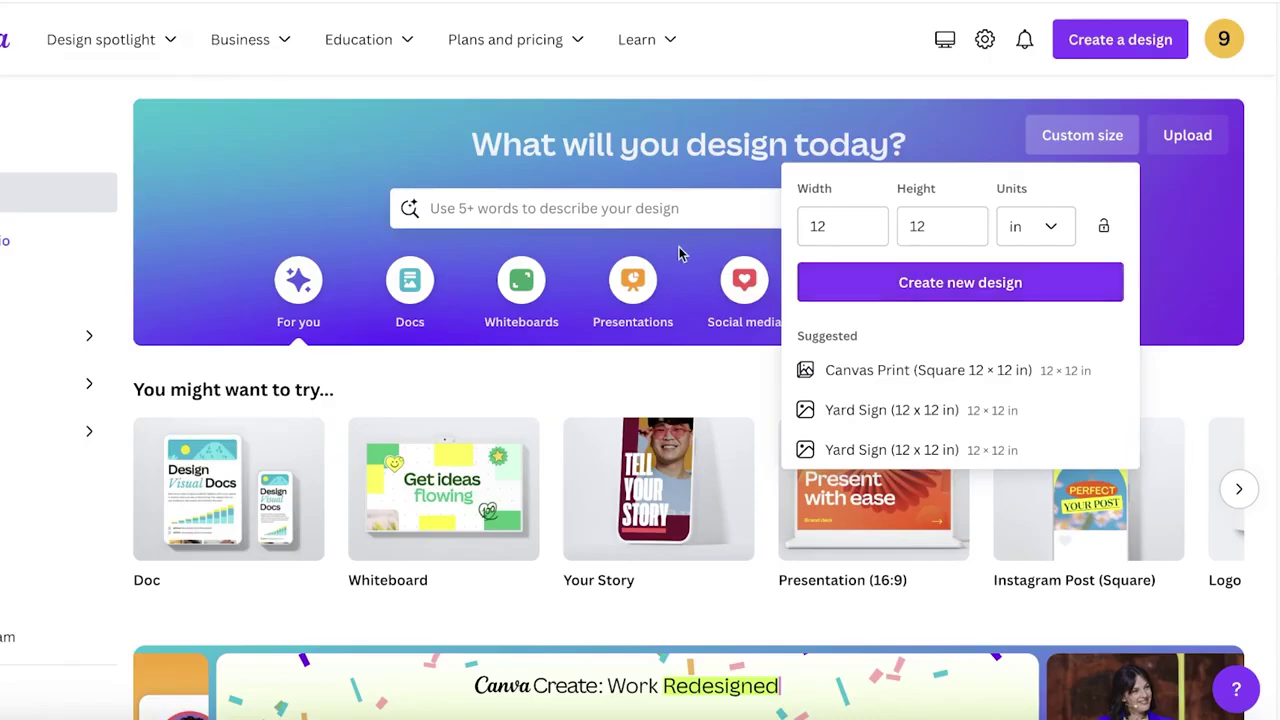
left_click(292, 182)
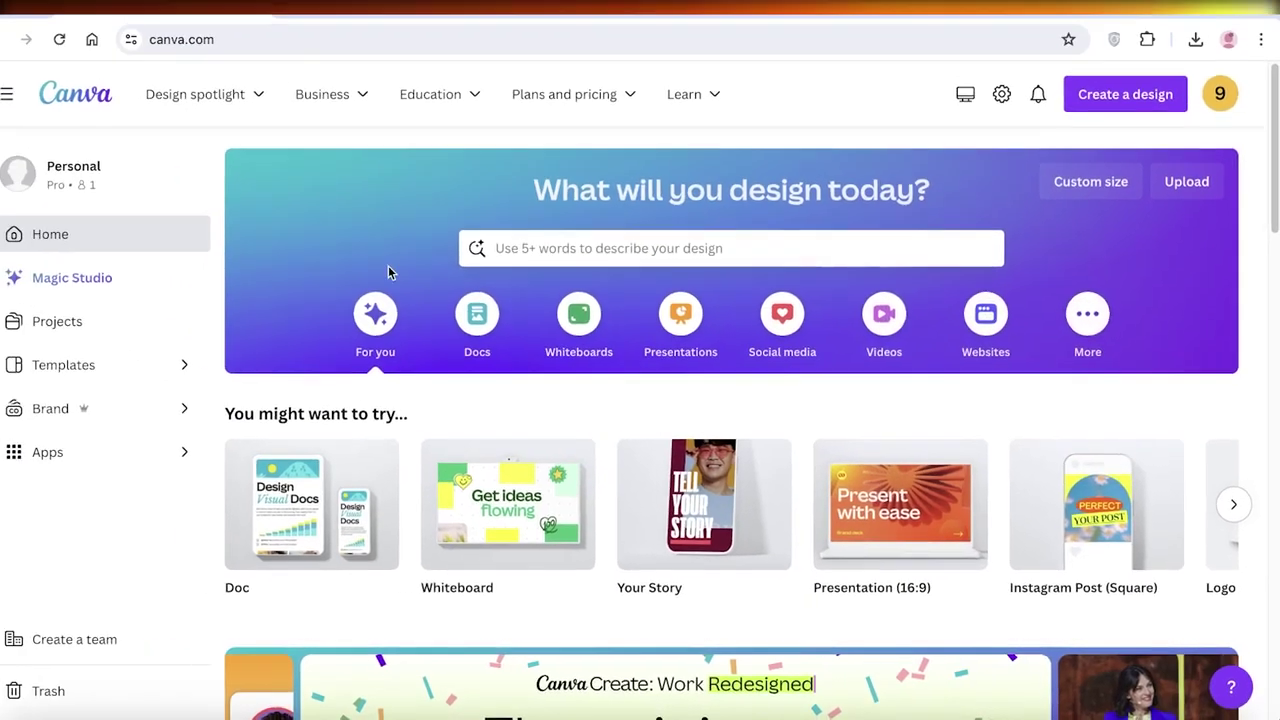